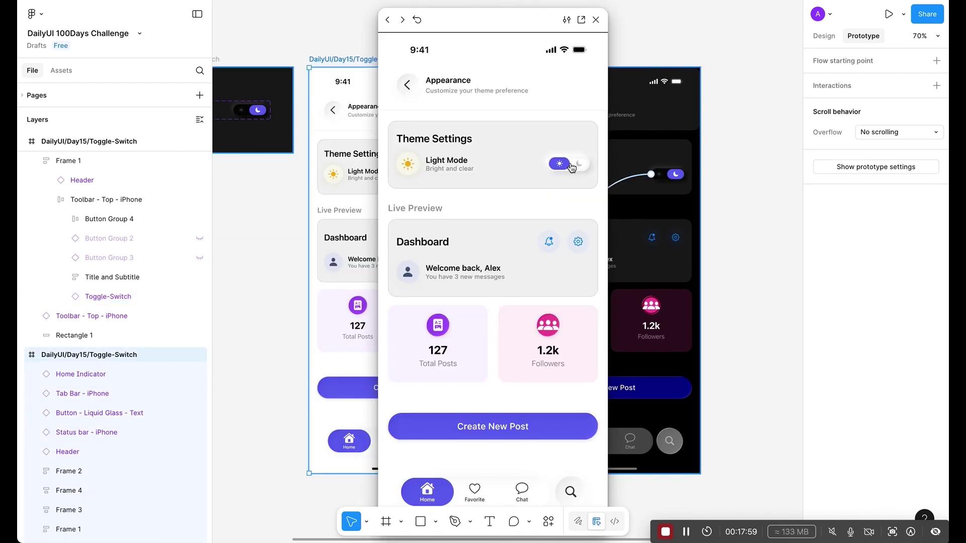
- Flip the prototype's theme toggle three times: dark, back to light, then dark again
{"action": "left_click", "coordinate": [572, 166]}
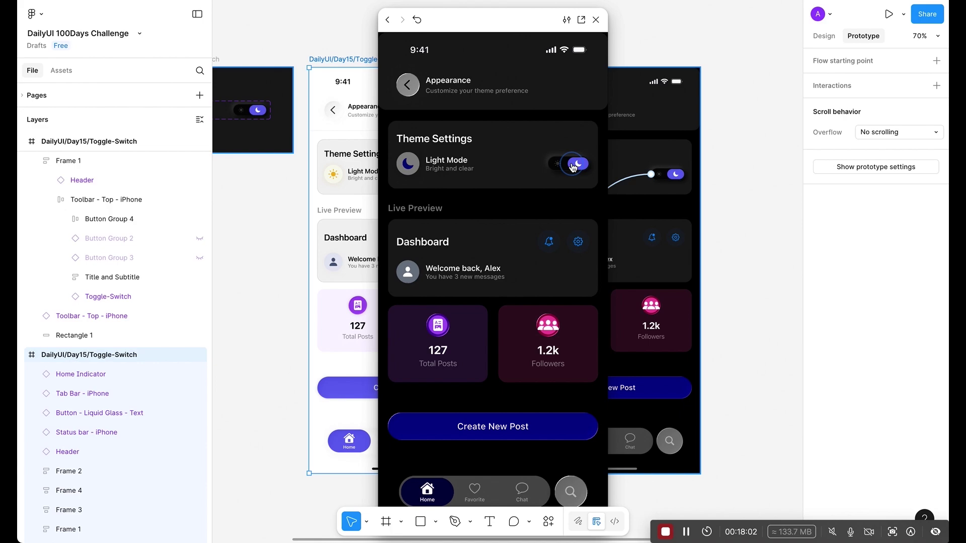
{"action": "left_click", "coordinate": [573, 166]}
{"action": "left_click", "coordinate": [572, 166]}
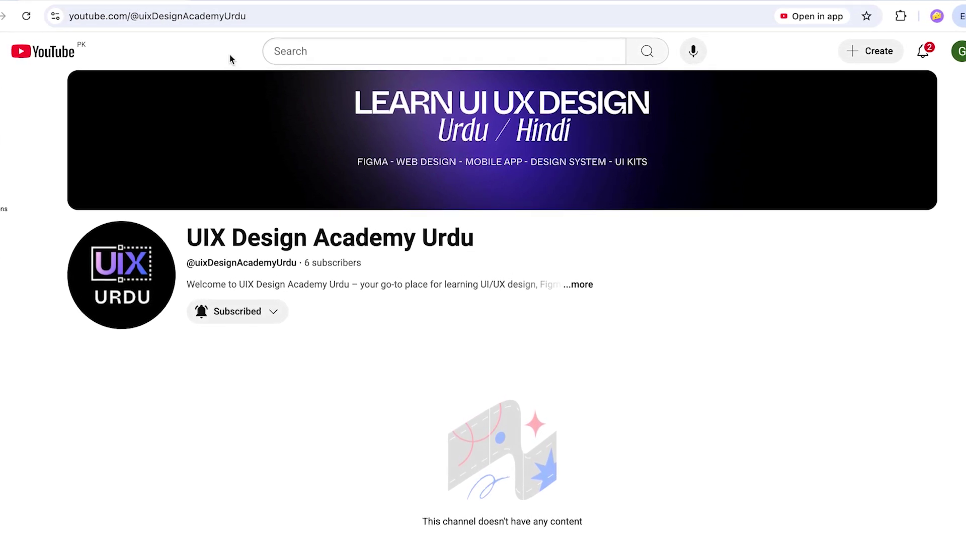
{"action": "left_click", "coordinate": [261, 325]}
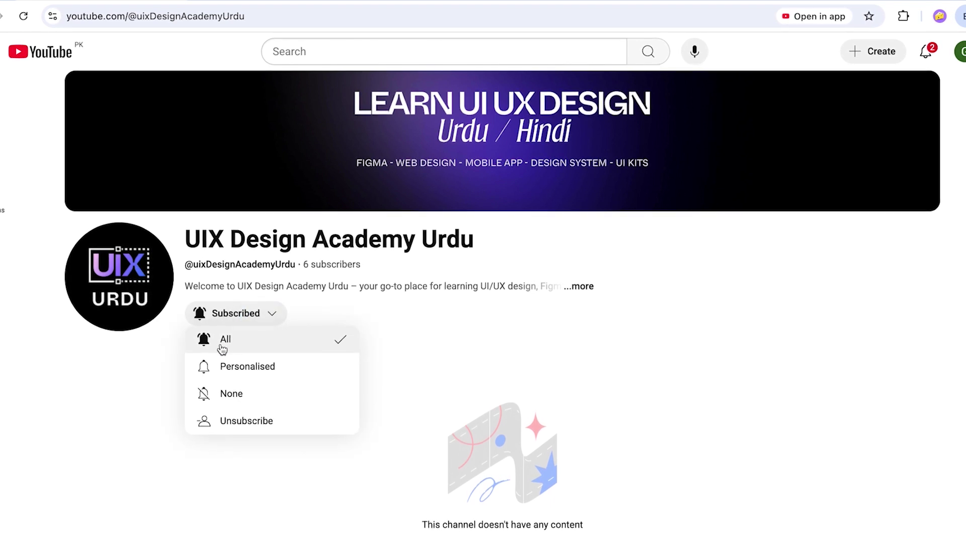
{"action": "left_click", "coordinate": [454, 382]}
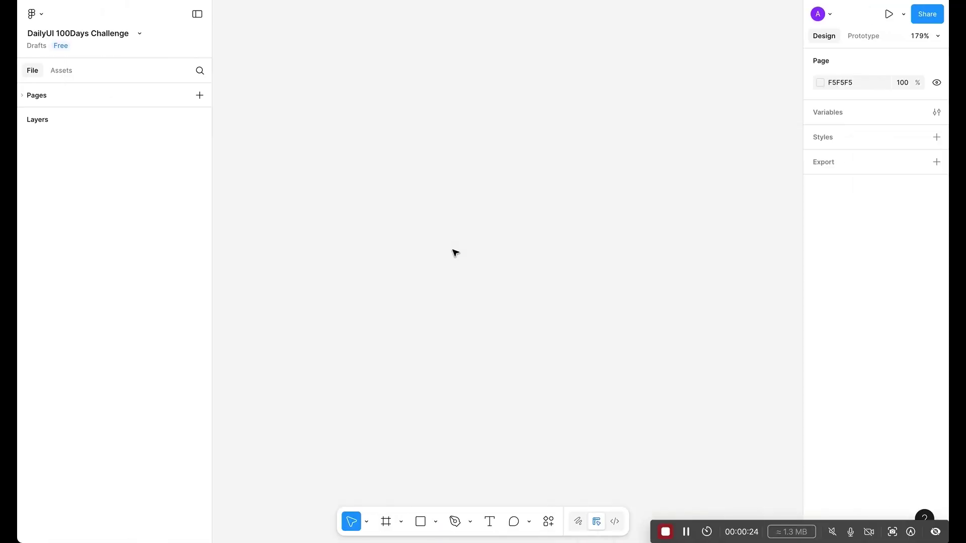
- Draw a new frame on the empty canvas and size it to 400×200
{"action": "key", "text": "f"}
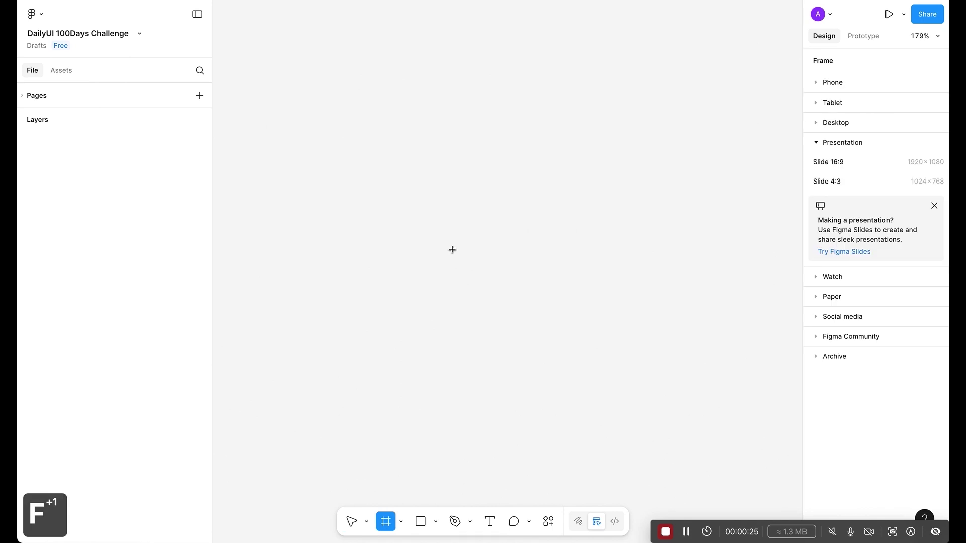
{"action": "left_click", "coordinate": [816, 143]}
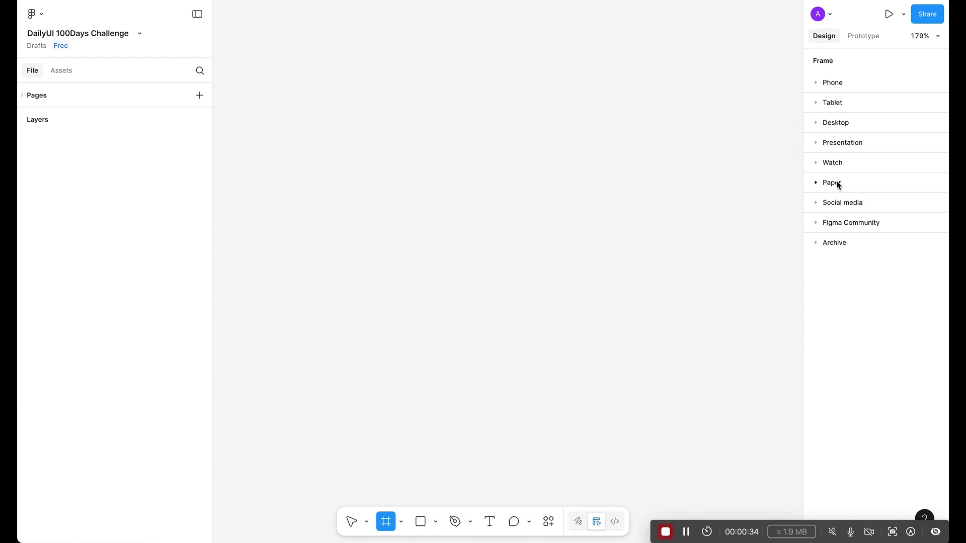
{"action": "mouse_move", "coordinate": [324, 131]}
{"action": "left_mouse_down"}
{"action": "mouse_move", "coordinate": [671, 307]}
{"action": "mouse_move", "coordinate": [708, 309]}
{"action": "mouse_move", "coordinate": [726, 341]}
{"action": "left_mouse_up"}
{"action": "left_click_drag", "start_coordinate": [552, 250], "coordinate": [536, 231]}
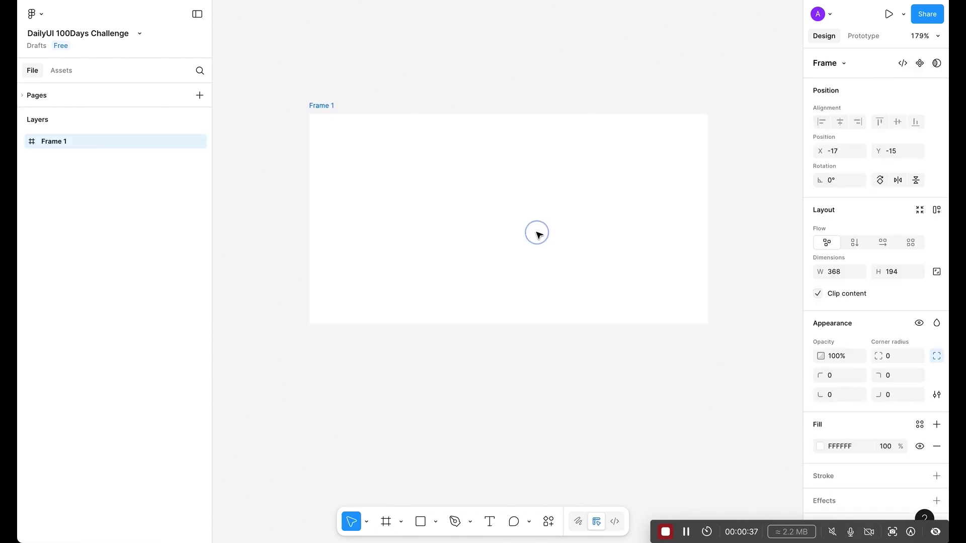
{"action": "left_click", "coordinate": [842, 275]}
{"action": "type", "text": "400"}
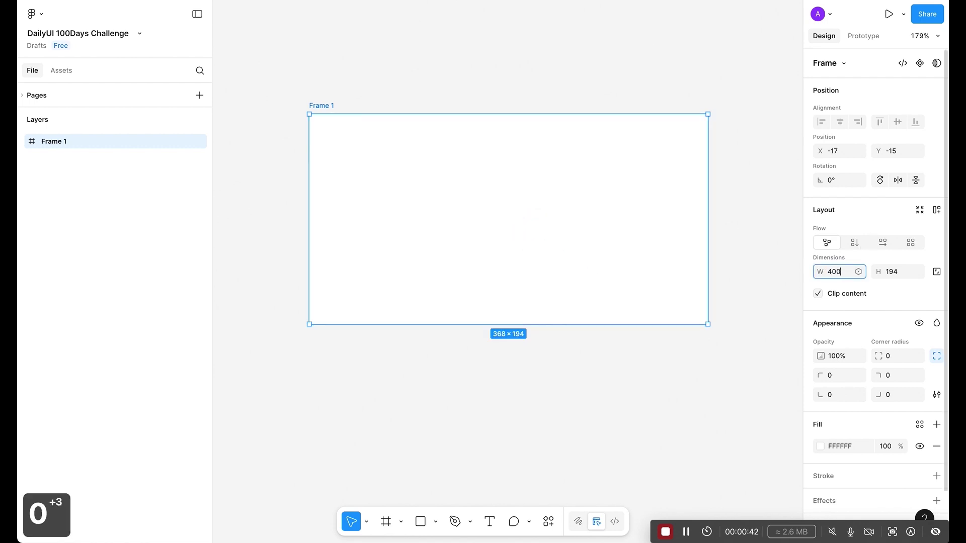
{"action": "key", "text": "Tab"}
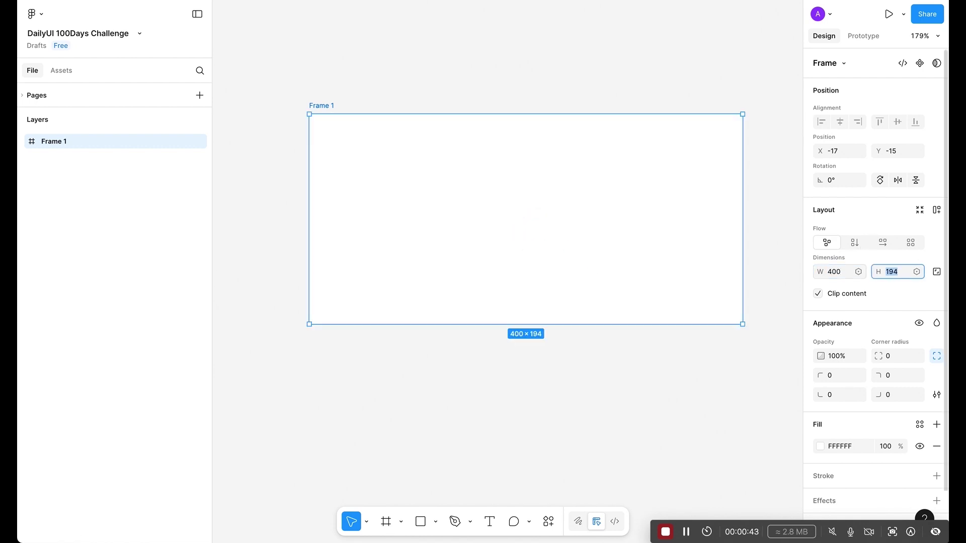
{"action": "type", "text": "200"}
{"action": "key", "text": "Return"}
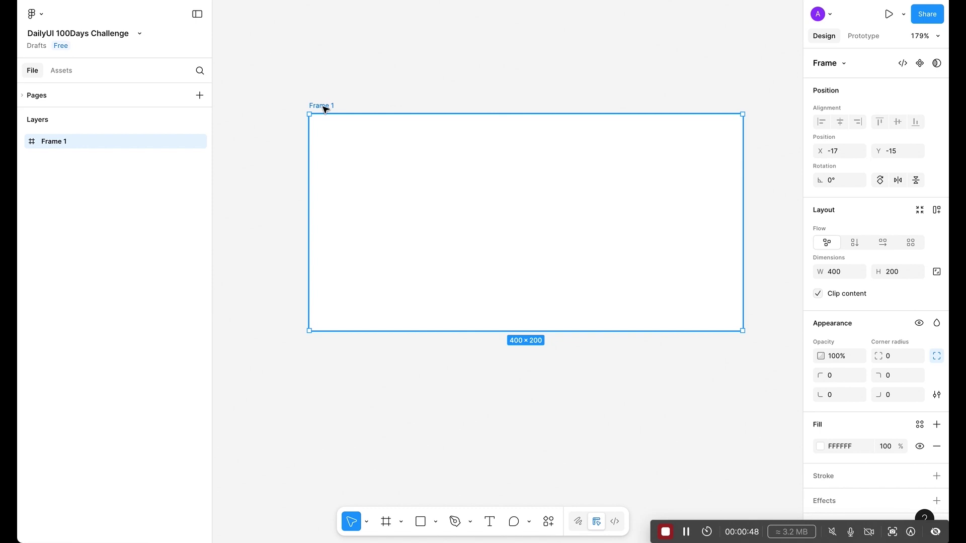
- Rename the frame to 'DailyUI/Day015/Toggle-Switch' and fit it in view
{"action": "double_click", "coordinate": [323, 106]}
{"action": "type", "text": "DailyUI"}
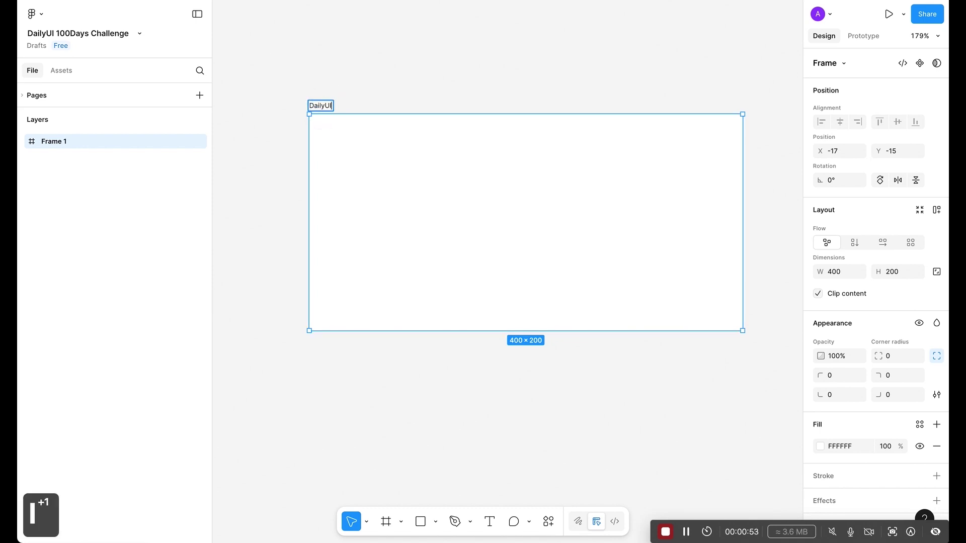
{"action": "type", "text": "/Day0"}
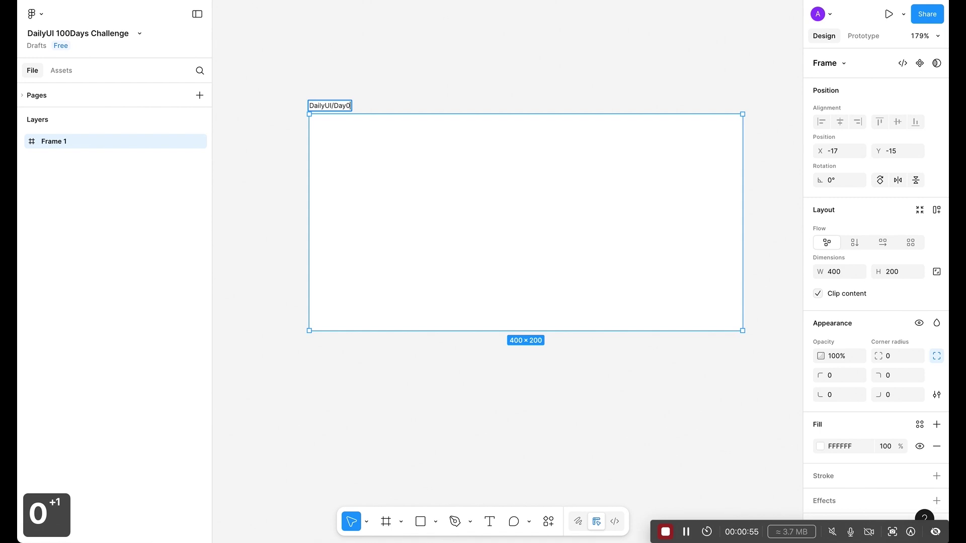
{"action": "type", "text": "15/T"}
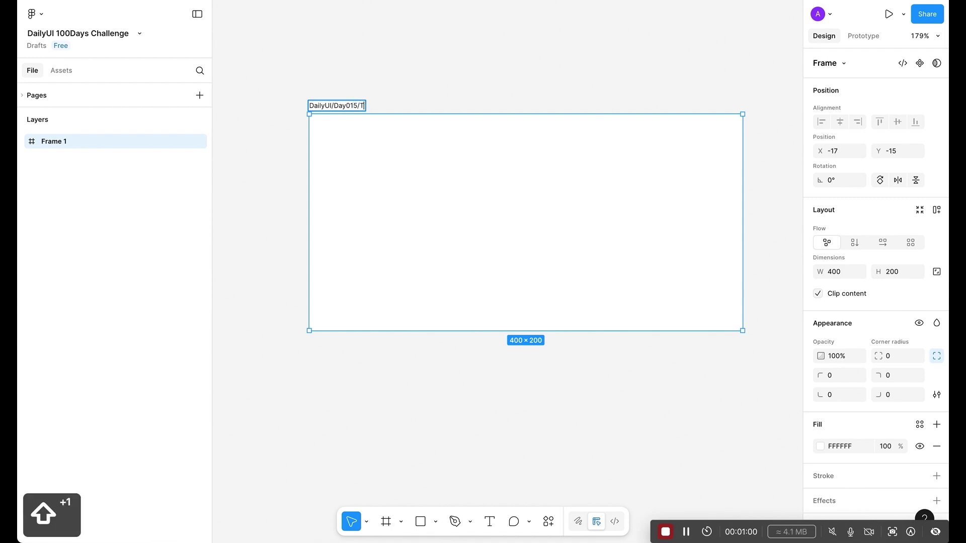
{"action": "type", "text": "oggle-Swit"}
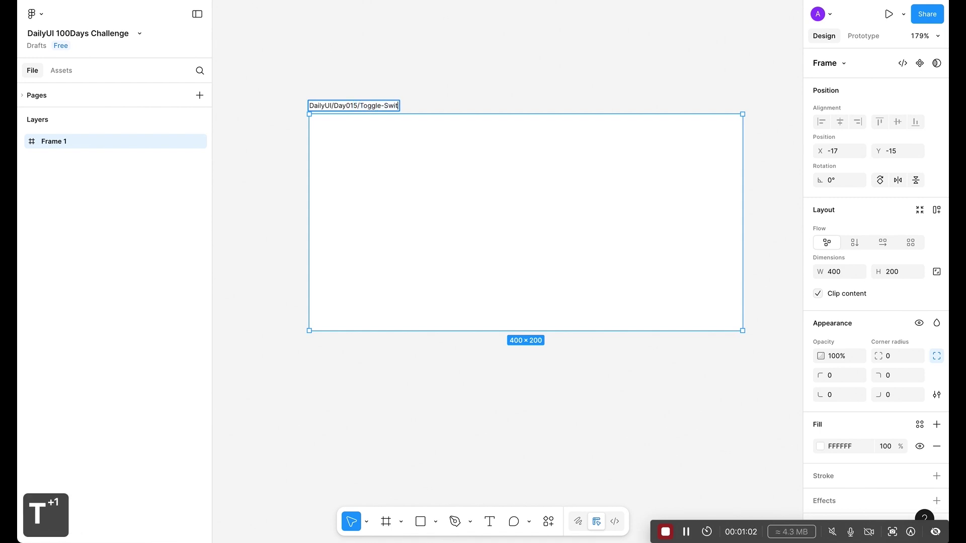
{"action": "type", "text": "ch"}
{"action": "key", "text": "Return"}
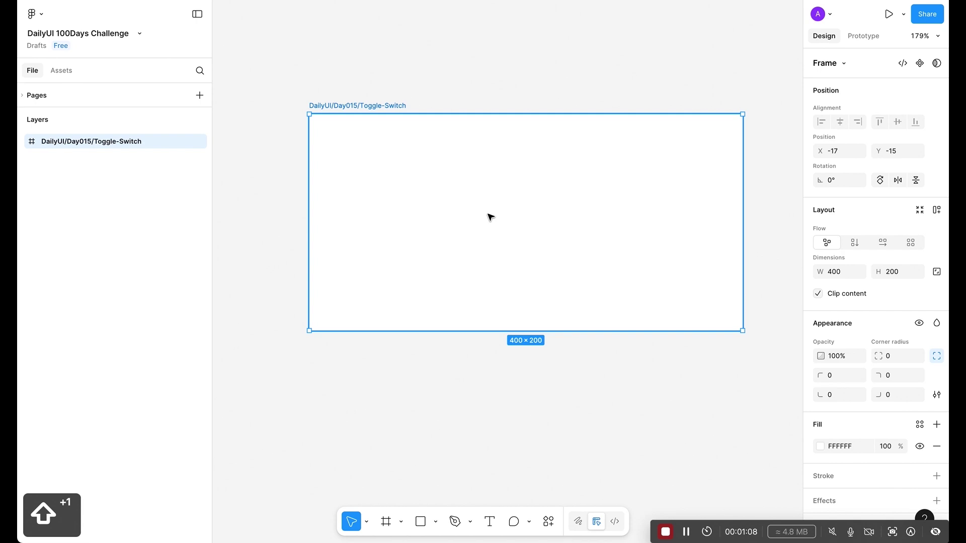
{"action": "key", "text": "shift+2"}
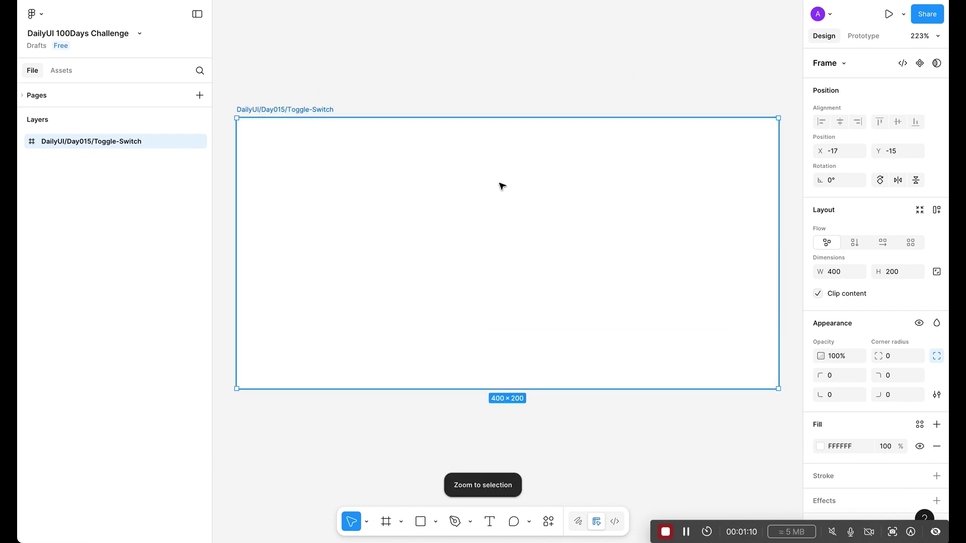
{"action": "left_click", "coordinate": [559, 78]}
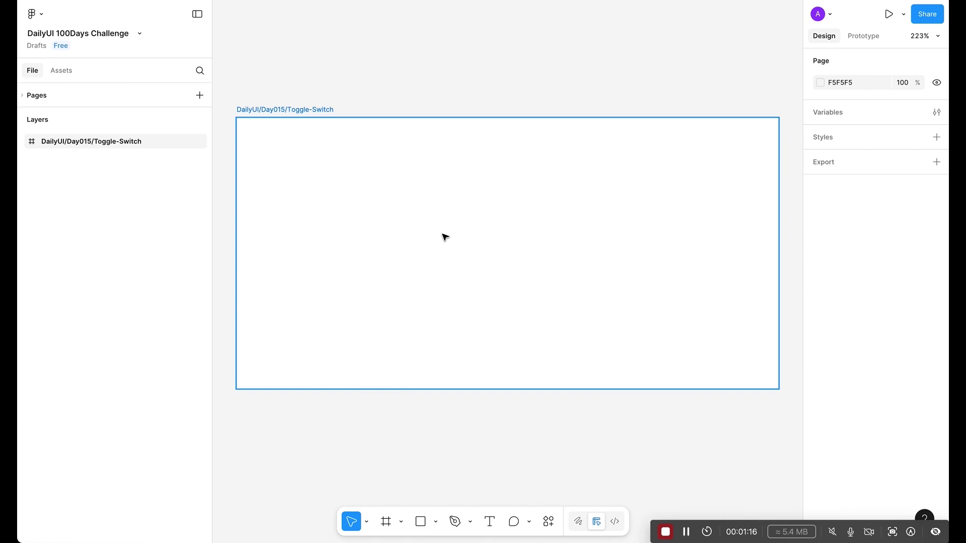
- Add a 200×200 rectangle at the frame's top-left and duplicate it into the right half
{"action": "key", "text": "r"}
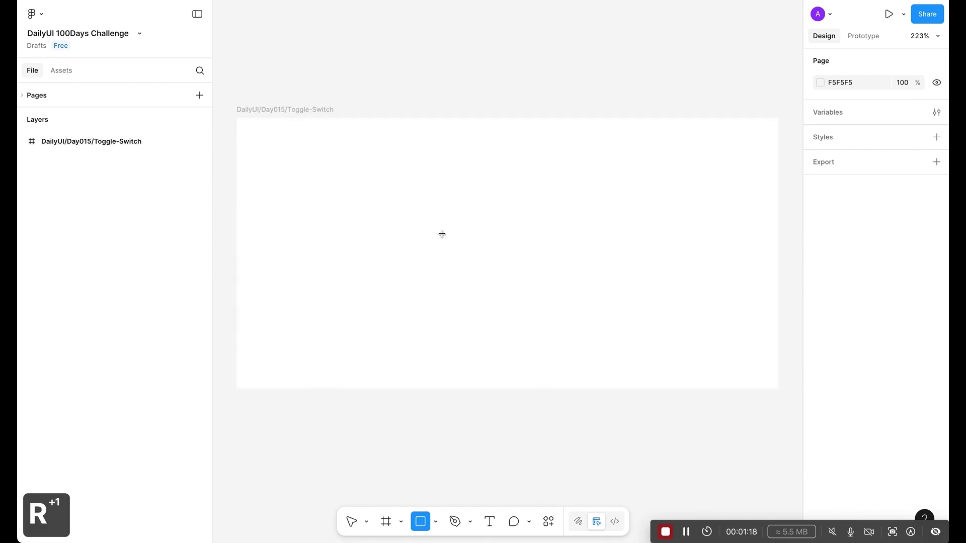
{"action": "left_click", "coordinate": [352, 214]}
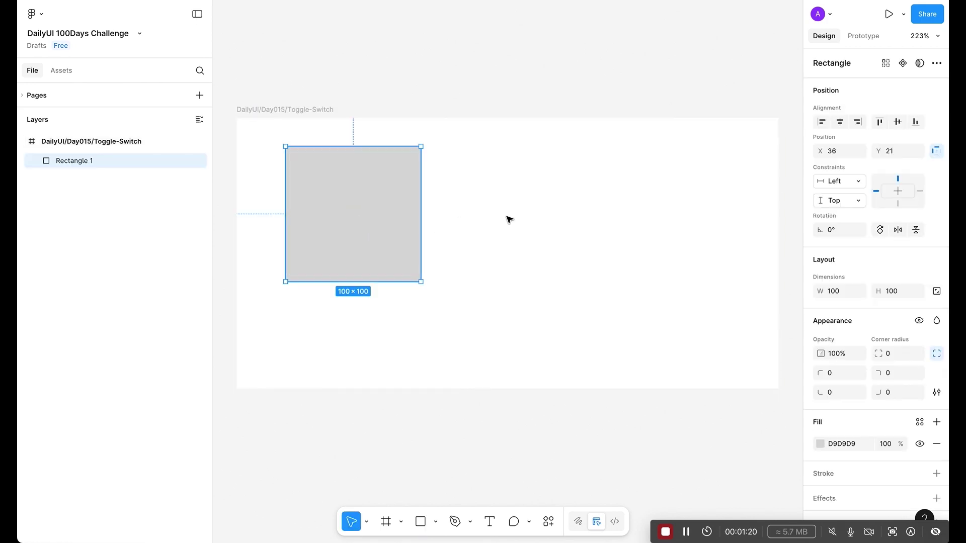
{"action": "left_click", "coordinate": [822, 122]}
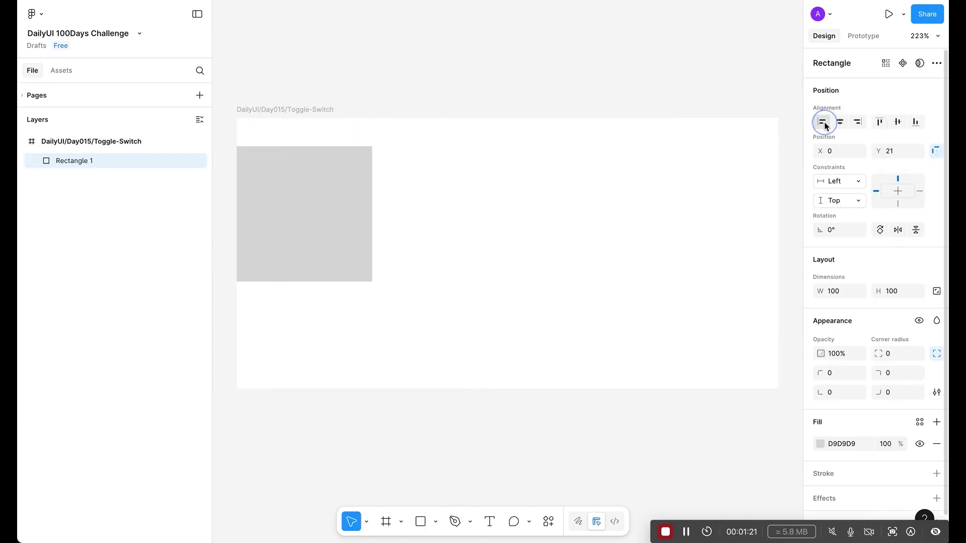
{"action": "left_click", "coordinate": [879, 121]}
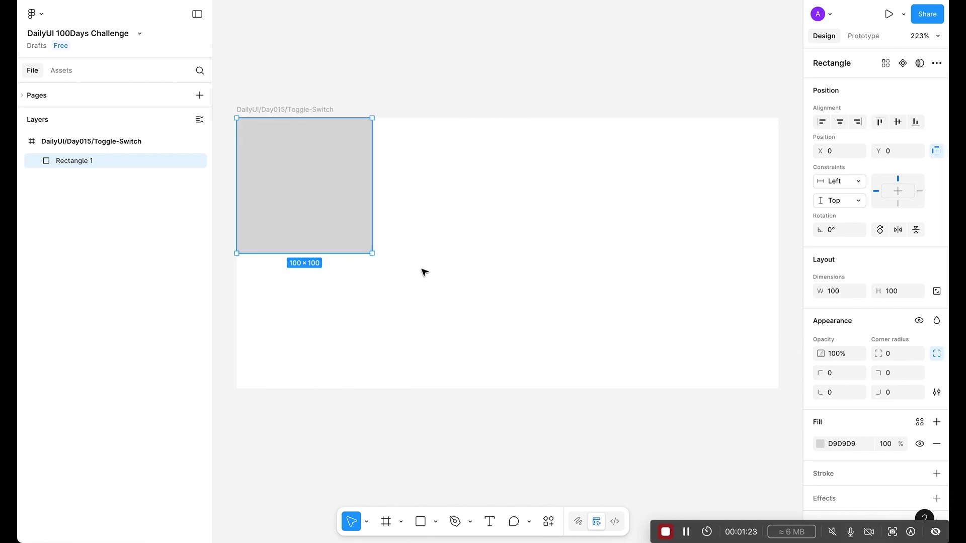
{"action": "left_click", "coordinate": [837, 293]}
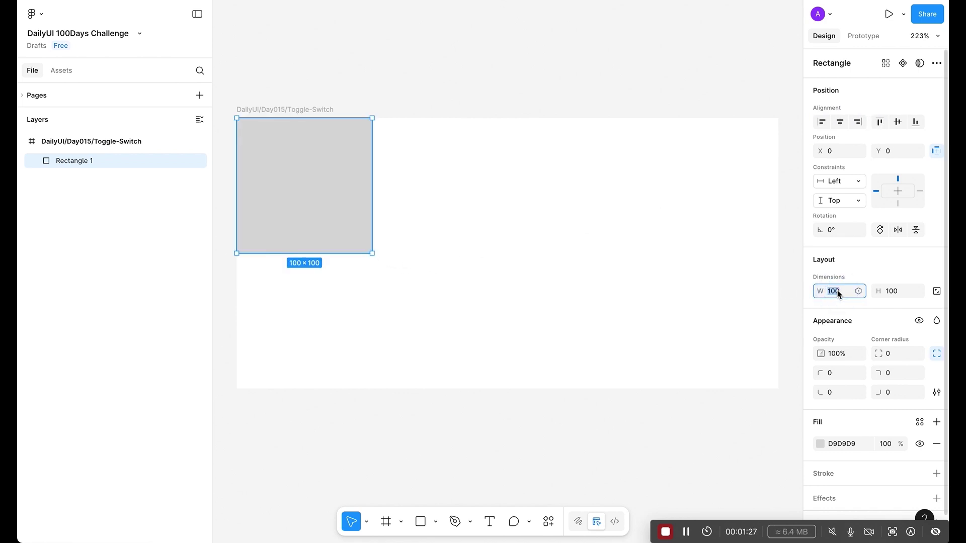
{"action": "type", "text": "200"}
{"action": "key", "text": "Return"}
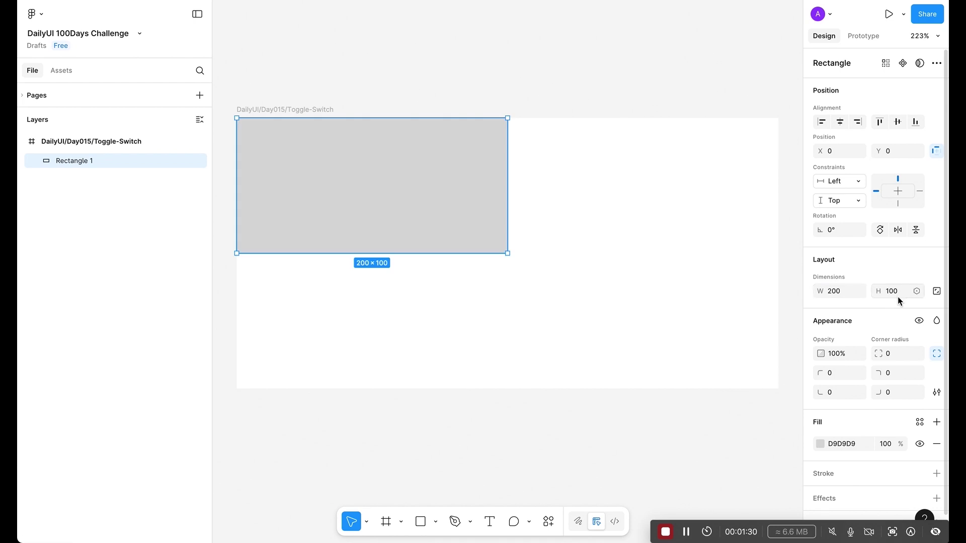
{"action": "type", "text": "200"}
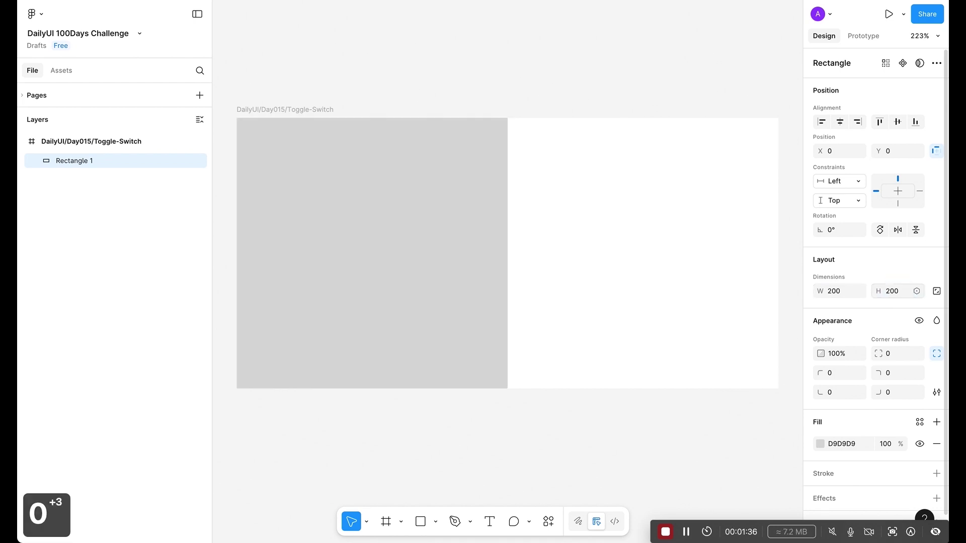
{"action": "key", "text": "Return"}
{"action": "left_click_drag", "start_coordinate": [376, 211], "coordinate": [636, 210]}
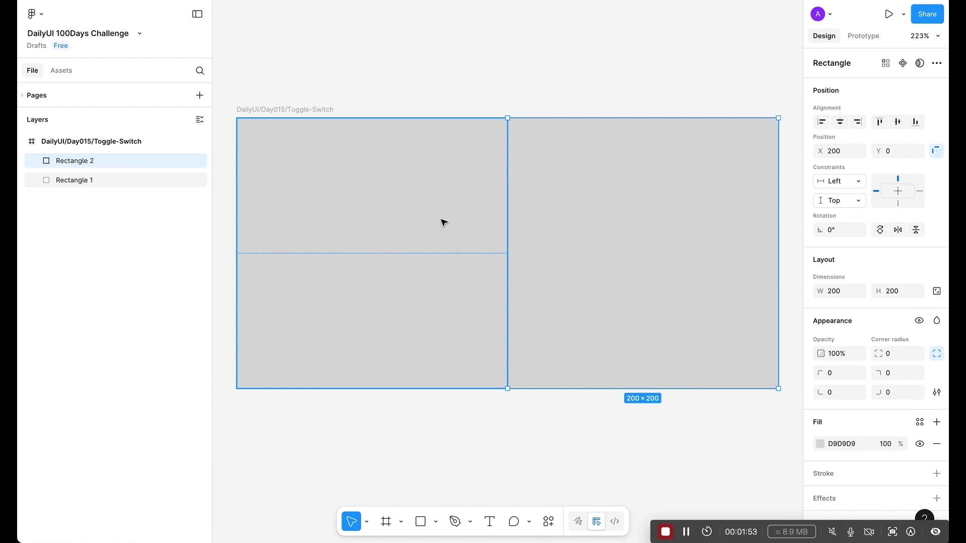
- Fill the left square with f2f2f2 and the right square with 191919
{"action": "left_click", "coordinate": [403, 257]}
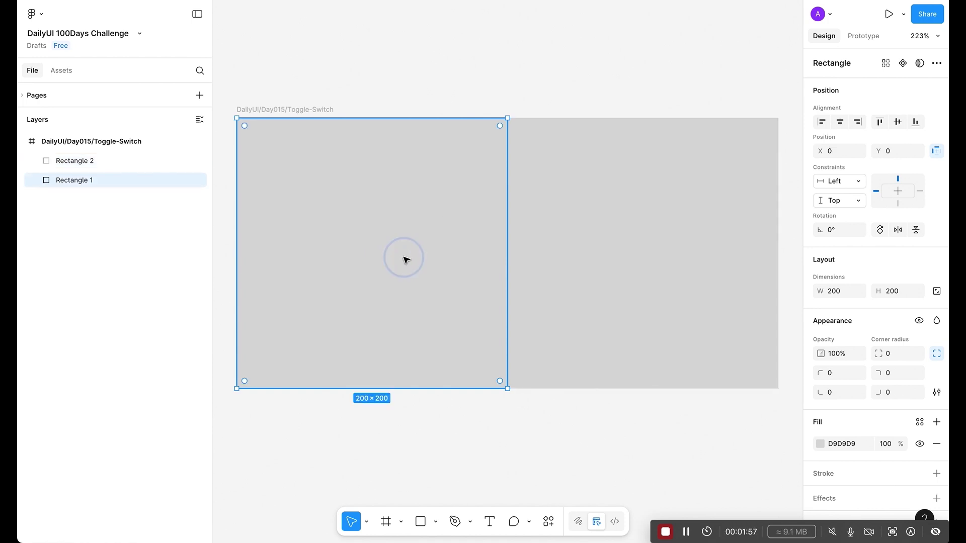
{"action": "left_click", "coordinate": [847, 444]}
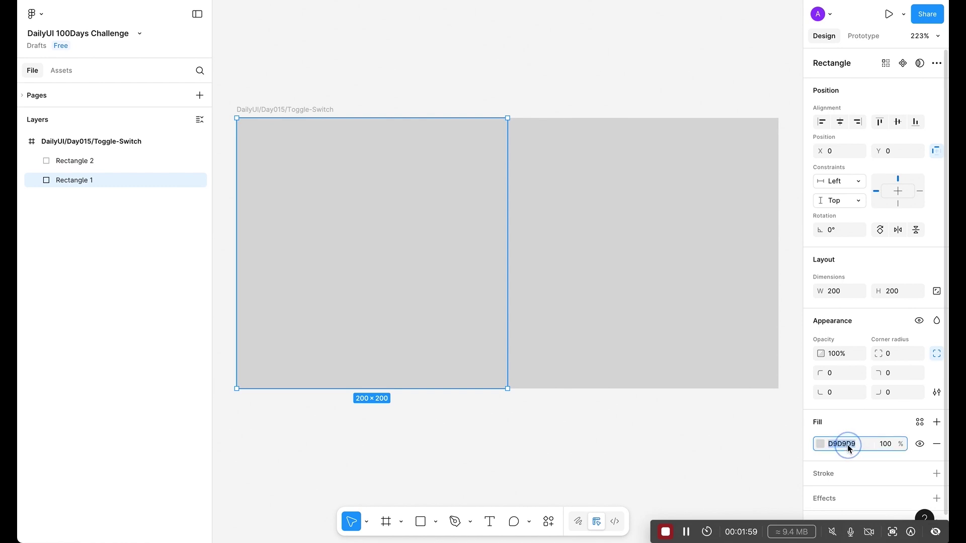
{"action": "type", "text": "f2f2f2"}
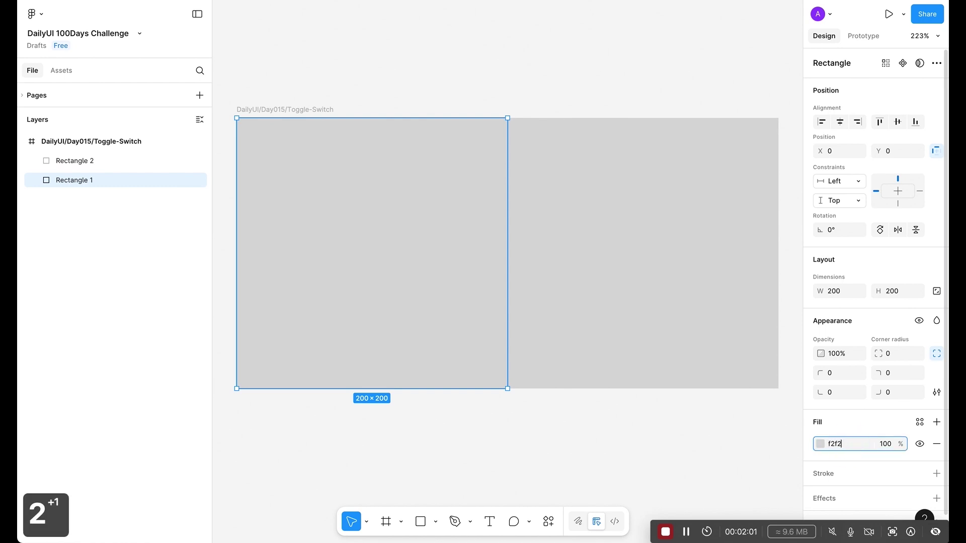
{"action": "left_click", "coordinate": [628, 93]}
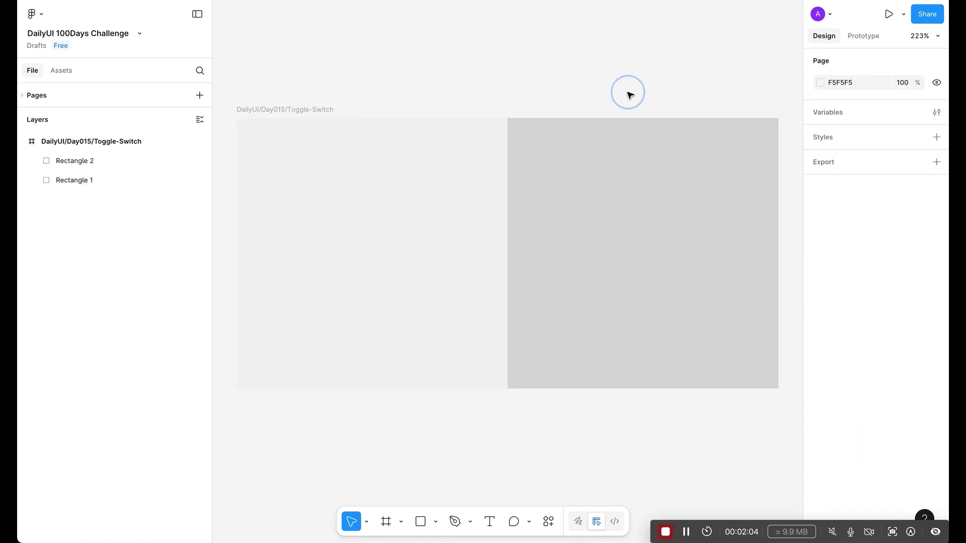
{"action": "left_click", "coordinate": [624, 232]}
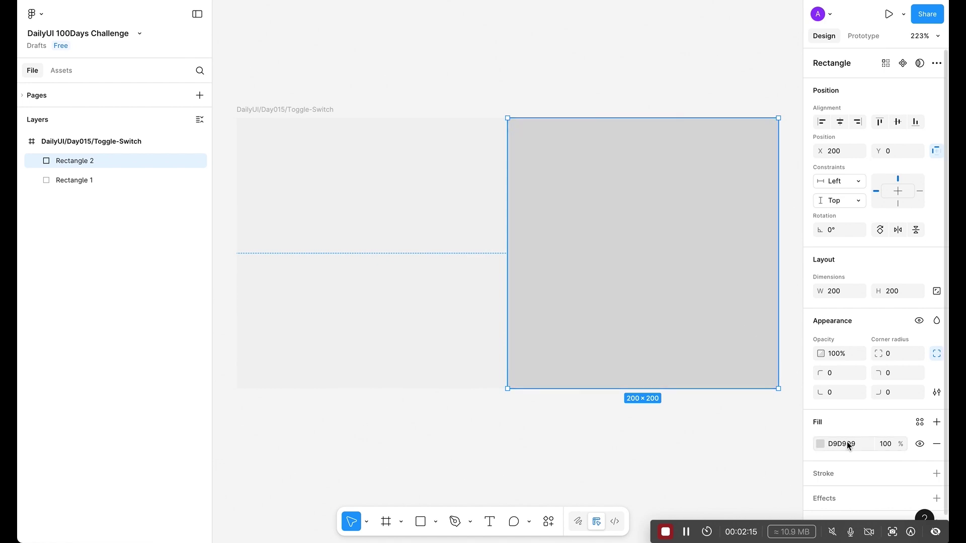
{"action": "left_click", "coordinate": [849, 445]}
{"action": "type", "text": "1"}
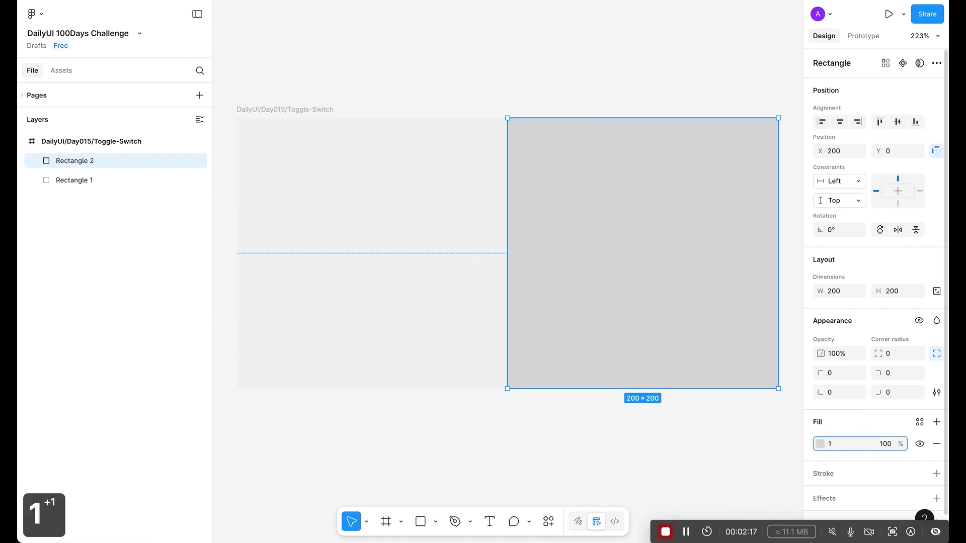
{"action": "type", "text": "91919"}
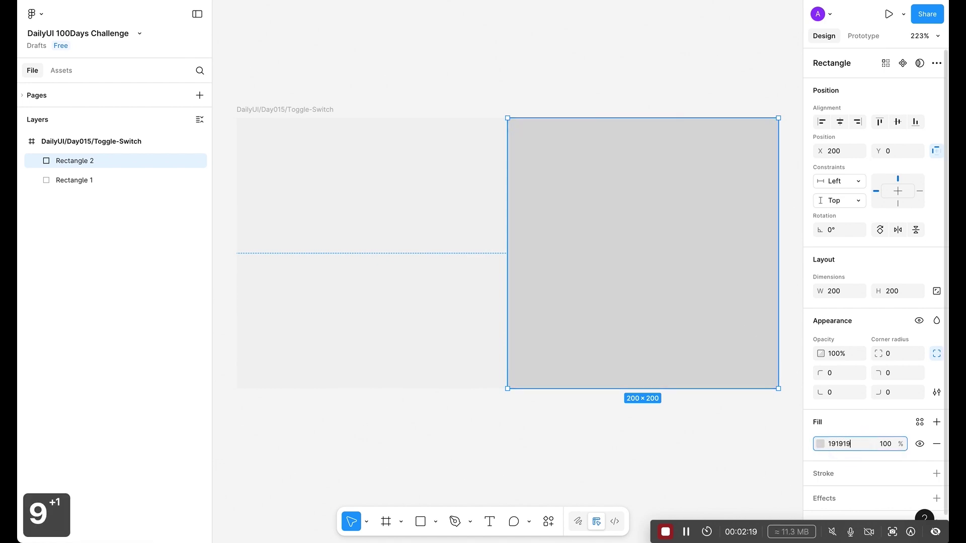
{"action": "key", "text": "Return"}
{"action": "key", "text": "Escape"}
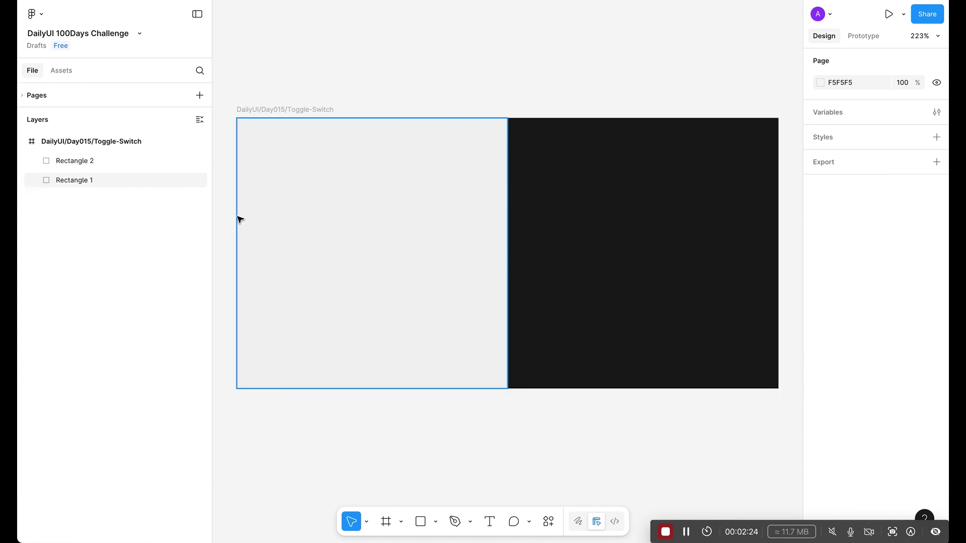
- Lock Rectangle 1 and Rectangle 2 in the Layers panel
{"action": "left_click", "coordinate": [188, 180]}
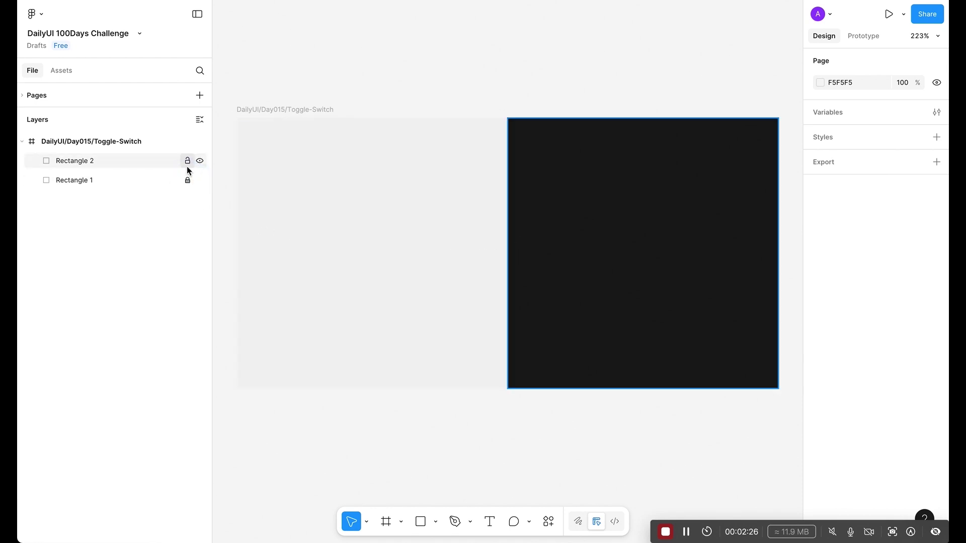
{"action": "left_click", "coordinate": [188, 160]}
{"action": "left_click", "coordinate": [370, 94]}
{"action": "left_click_drag", "start_coordinate": [369, 93], "coordinate": [599, 279]}
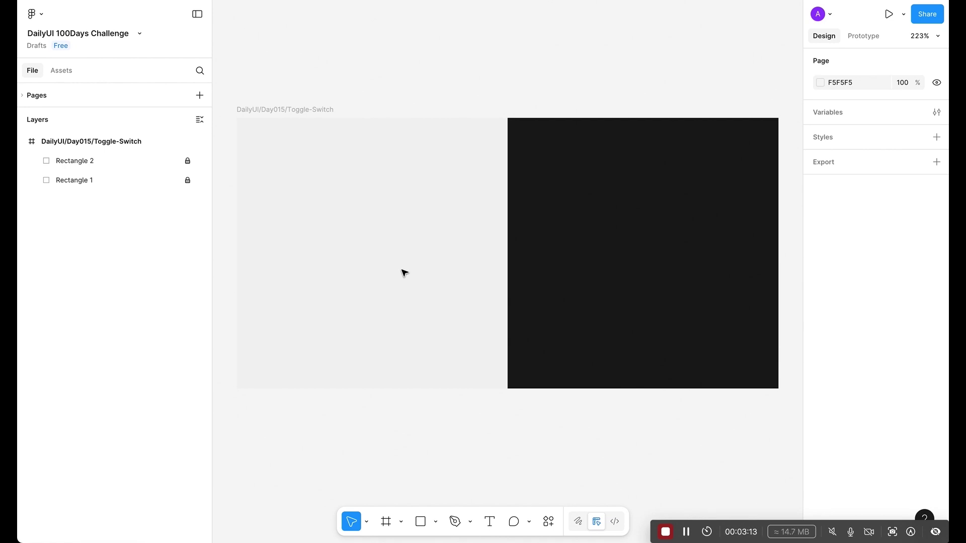
- Add an 80×28 frame centred within the light half
{"action": "key", "text": "f"}
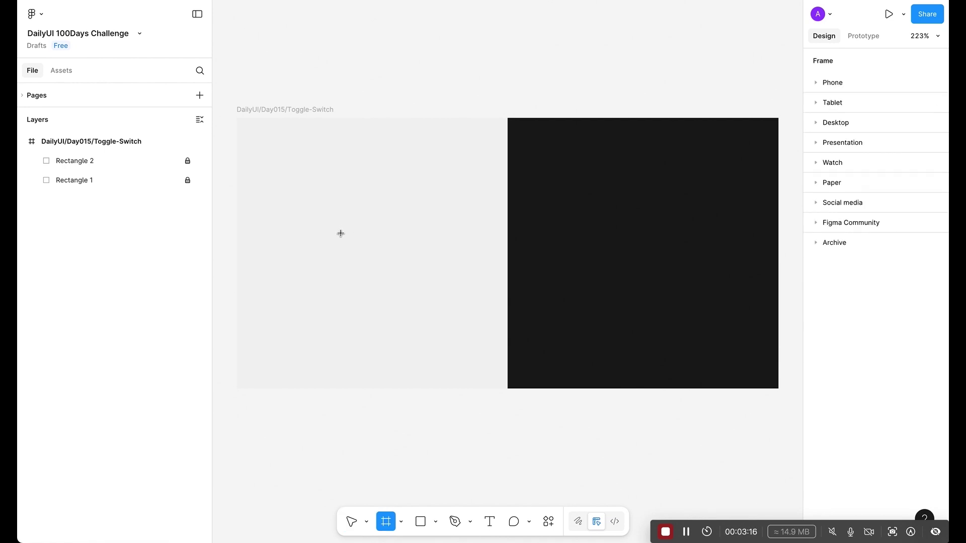
{"action": "left_click", "coordinate": [339, 224]}
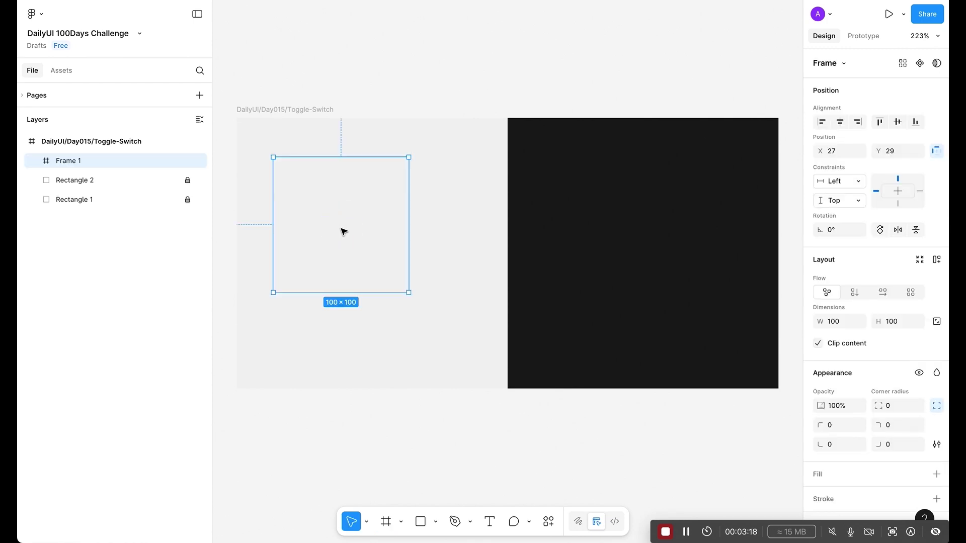
{"action": "left_click", "coordinate": [843, 307]}
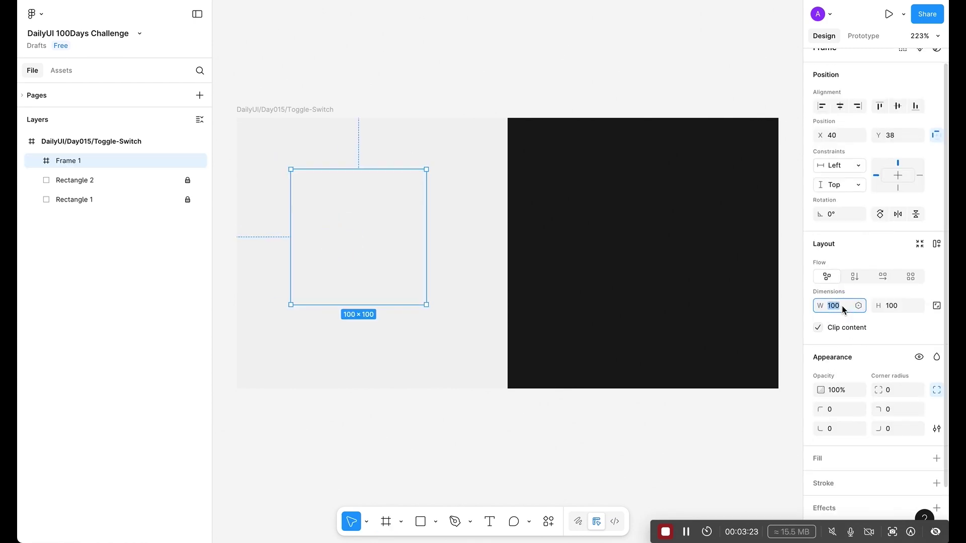
{"action": "type", "text": "80"}
{"action": "key", "text": "Return"}
{"action": "left_click", "coordinate": [898, 307]}
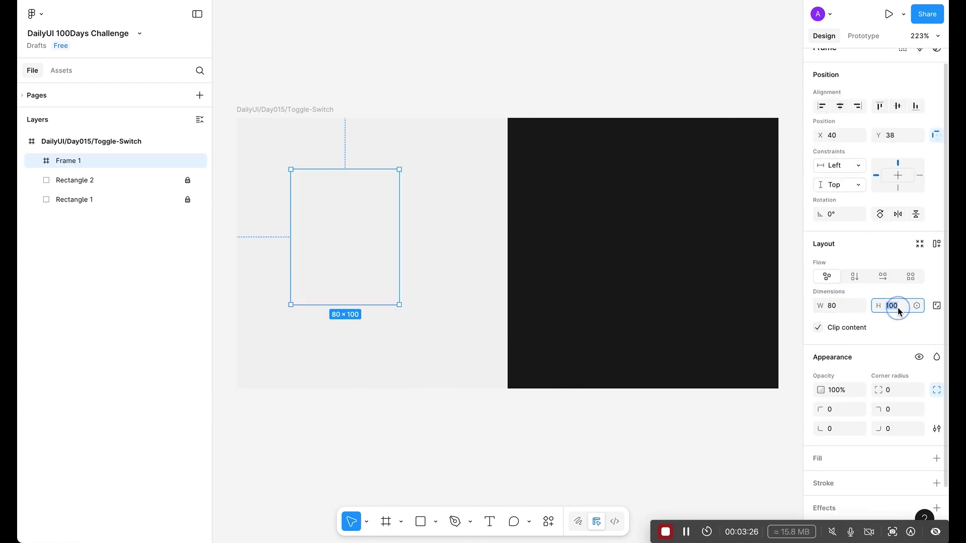
{"action": "type", "text": "28"}
{"action": "key", "text": "Return"}
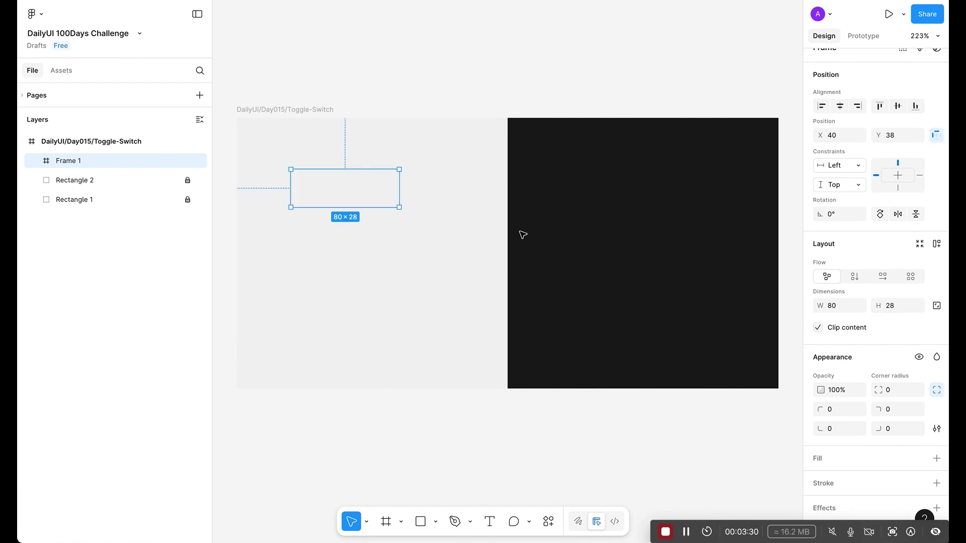
{"action": "key", "text": "alt"}
{"action": "key", "text": "alt+v"}
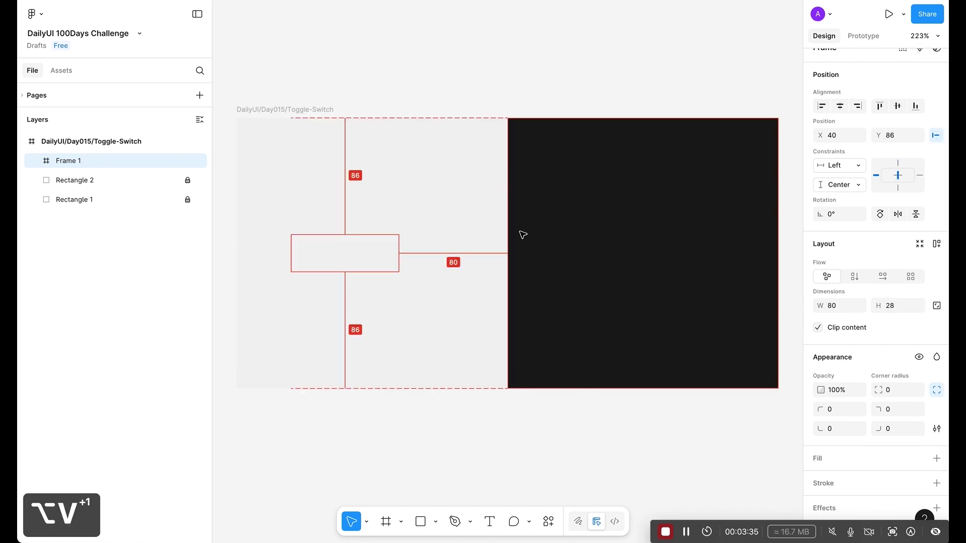
{"action": "left_click_drag", "start_coordinate": [344, 253], "coordinate": [373, 255]}
- Give the frame a white fill and a corner radius of 99
{"action": "scroll", "coordinate": [879, 347], "scroll_direction": "down", "scroll_amount": 2}
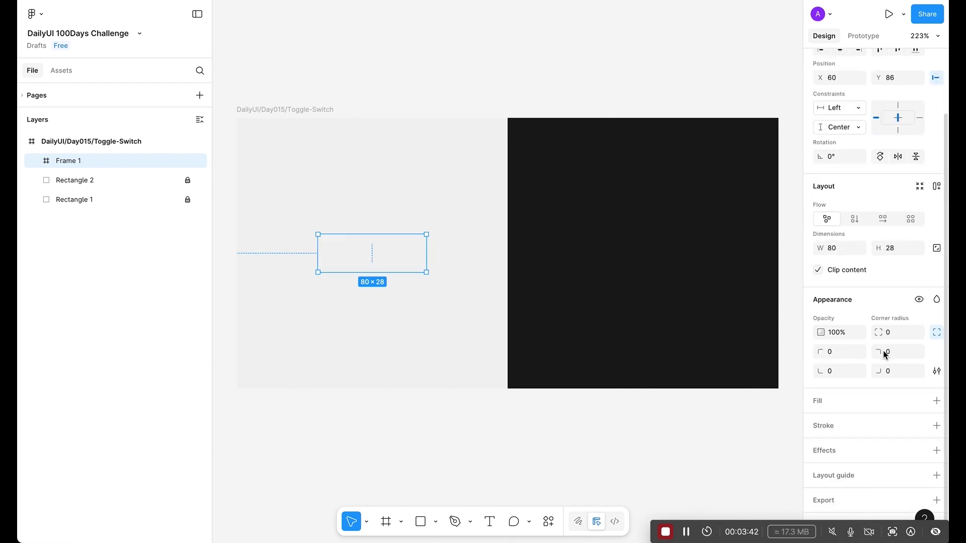
{"action": "left_click", "coordinate": [937, 402]}
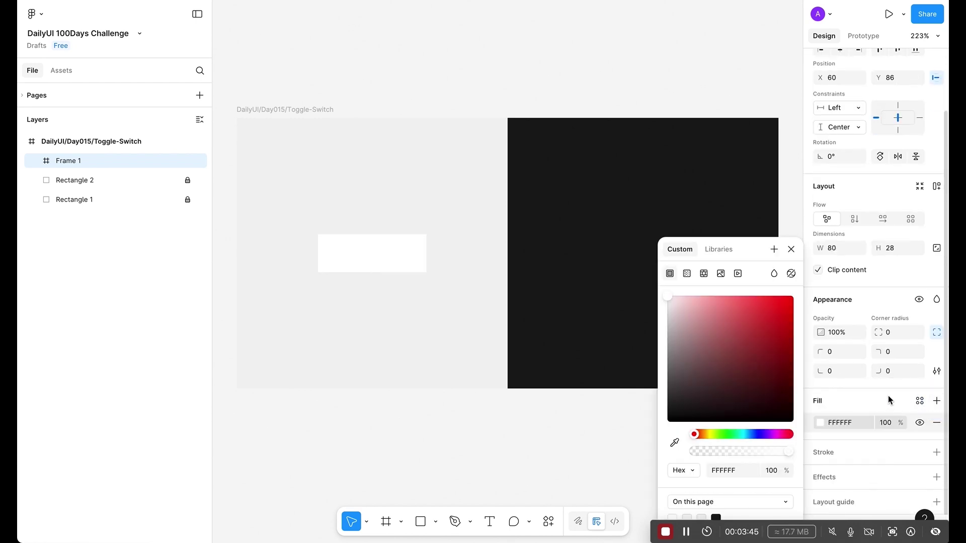
{"action": "left_click", "coordinate": [896, 332]}
{"action": "type", "text": "99"}
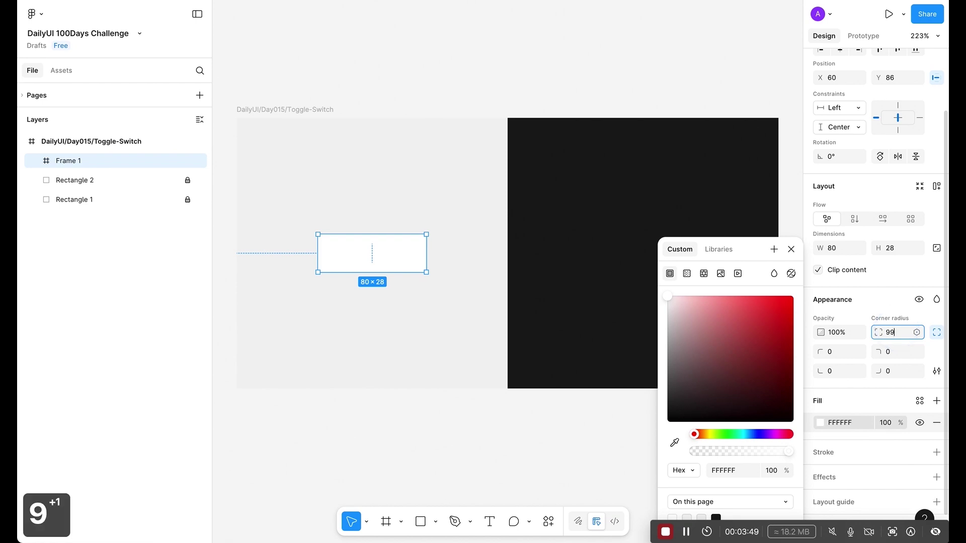
{"action": "key", "text": "Return"}
{"action": "left_click", "coordinate": [791, 249]}
- Rename the white pill frame to Toggle-Switch
{"action": "left_click", "coordinate": [416, 259]}
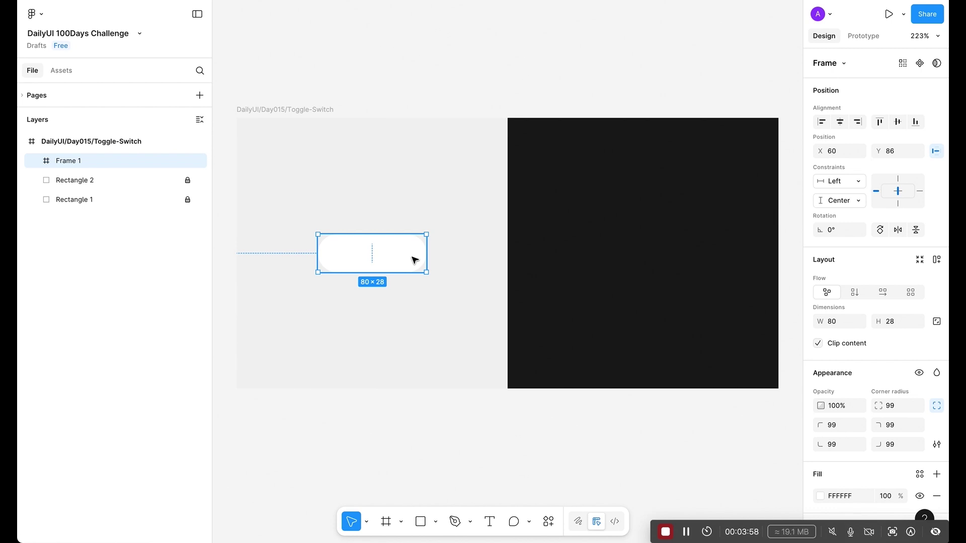
{"action": "key", "text": "super+r"}
{"action": "type", "text": "Toggle"}
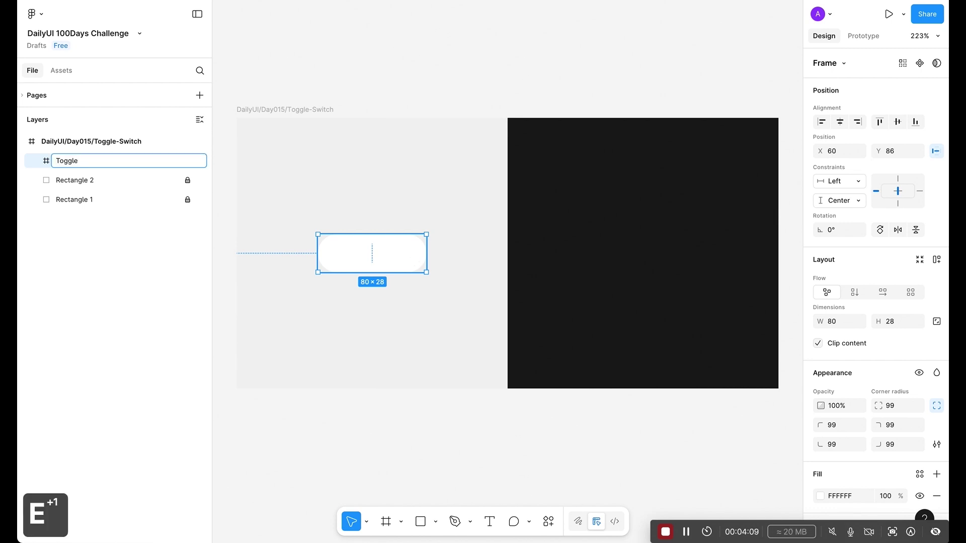
{"action": "type", "text": "-Switch"}
{"action": "key", "text": "Return"}
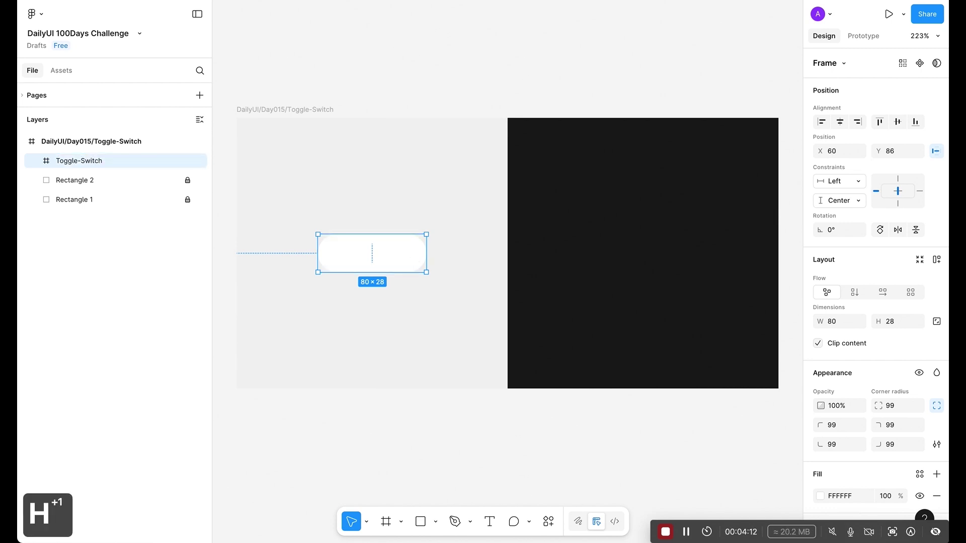
- Create a 40×24 frame and move it into the white pill
{"action": "key", "text": "f"}
{"action": "left_click", "coordinate": [350, 250]}
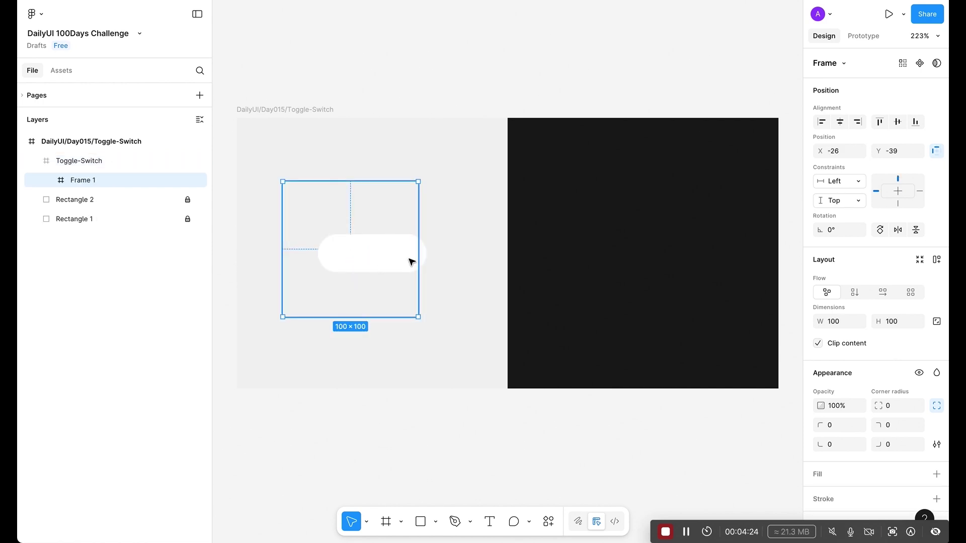
{"action": "left_click", "coordinate": [836, 321]}
{"action": "type", "text": "40"}
{"action": "key", "text": "Return"}
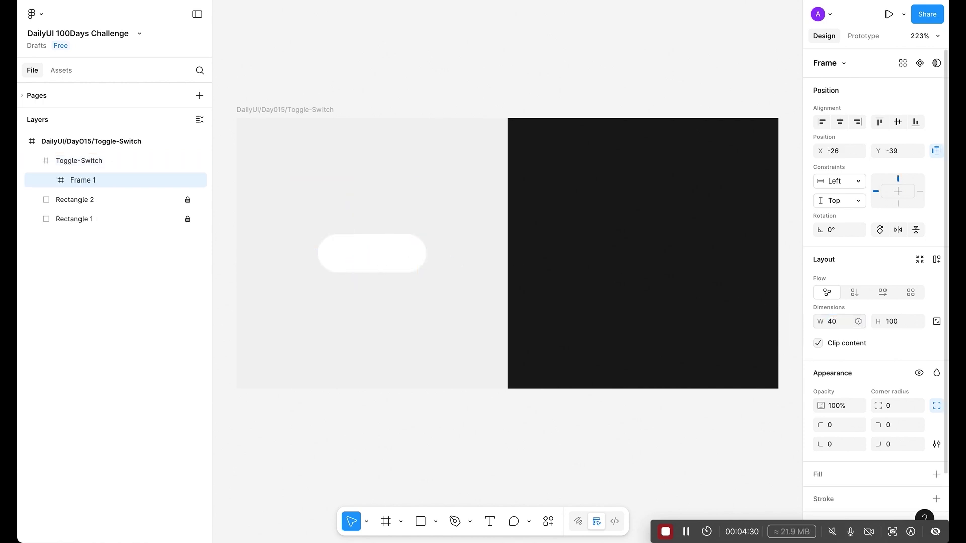
{"action": "left_click", "coordinate": [897, 325]}
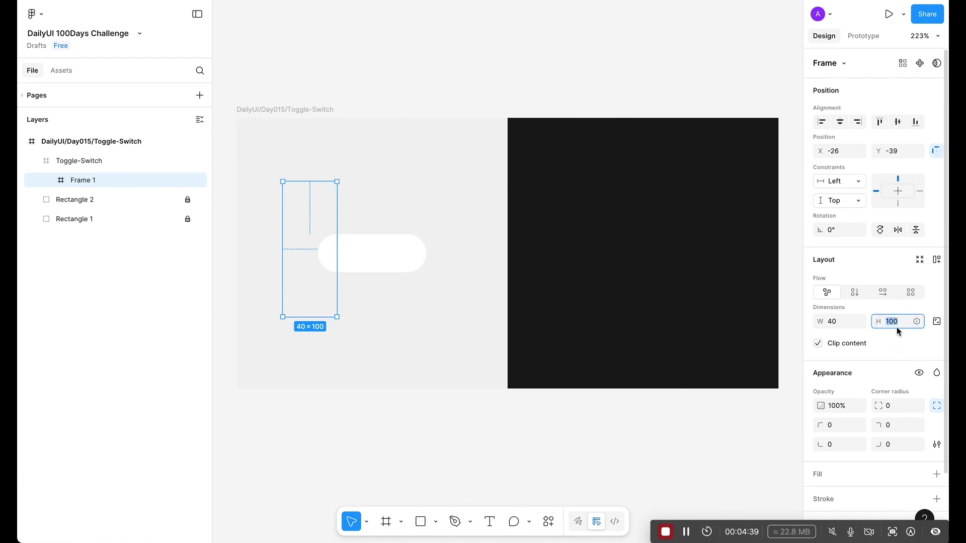
{"action": "type", "text": "24"}
{"action": "key", "text": "Return"}
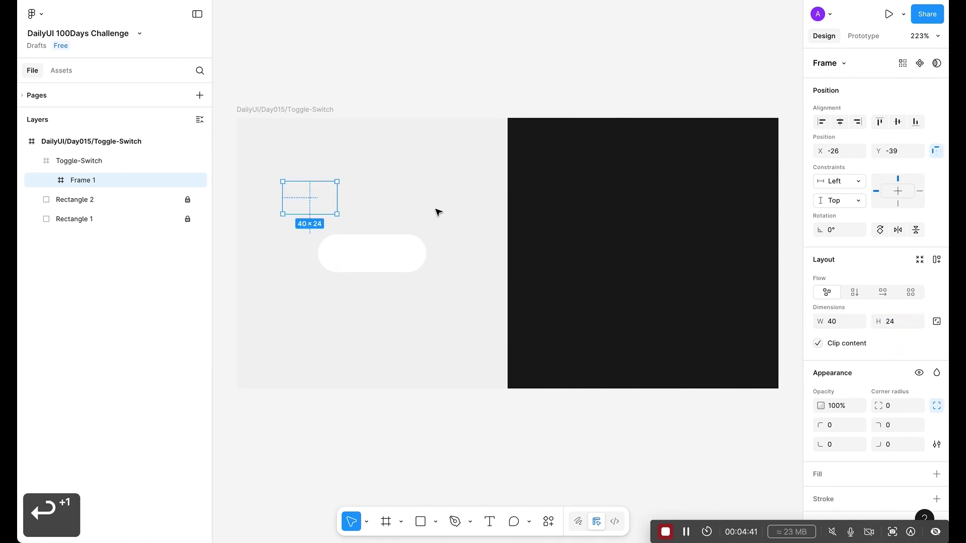
{"action": "left_click", "coordinate": [319, 201]}
{"action": "left_click_drag", "start_coordinate": [318, 201], "coordinate": [362, 255]}
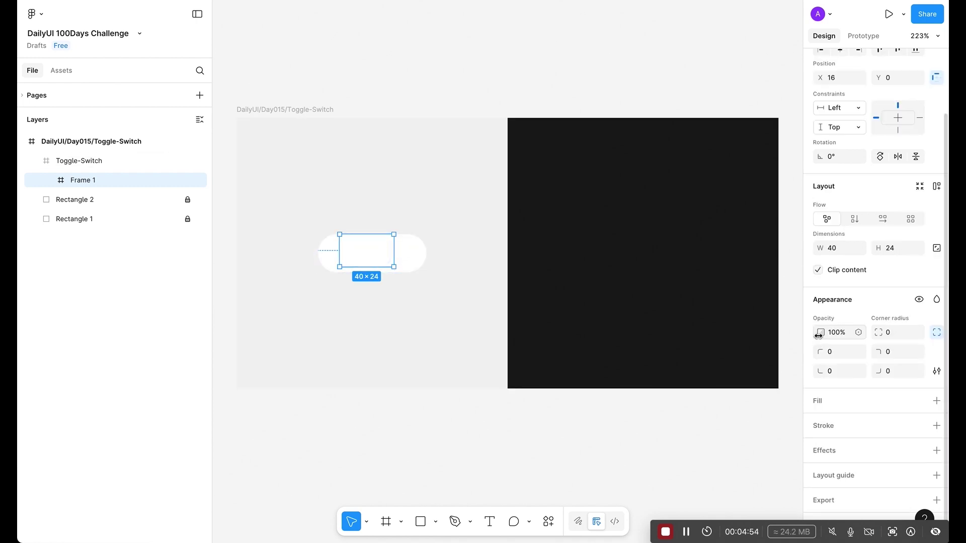
- Fill the small frame with 6366F1 and round its corners to 99
{"action": "left_click", "coordinate": [937, 401]}
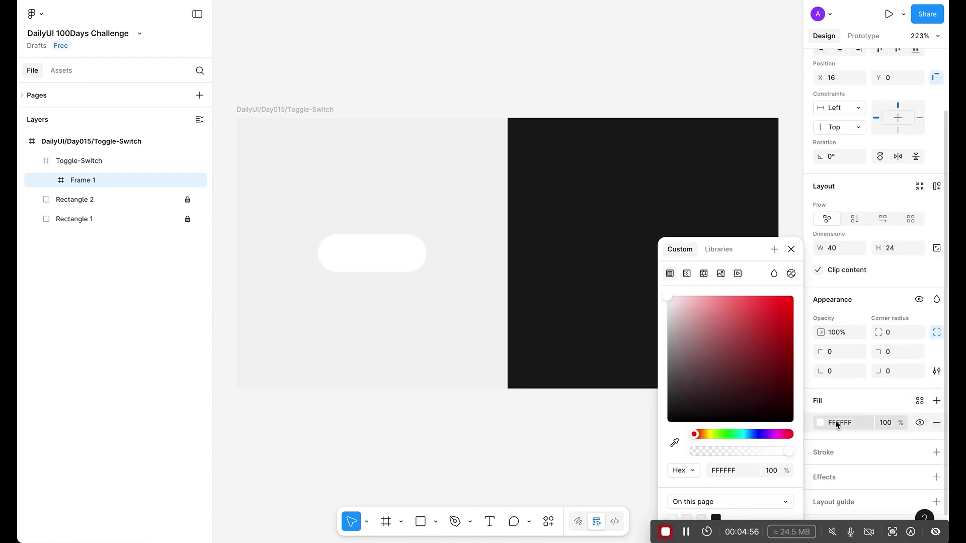
{"action": "left_click", "coordinate": [838, 423]}
{"action": "type", "text": "6366"}
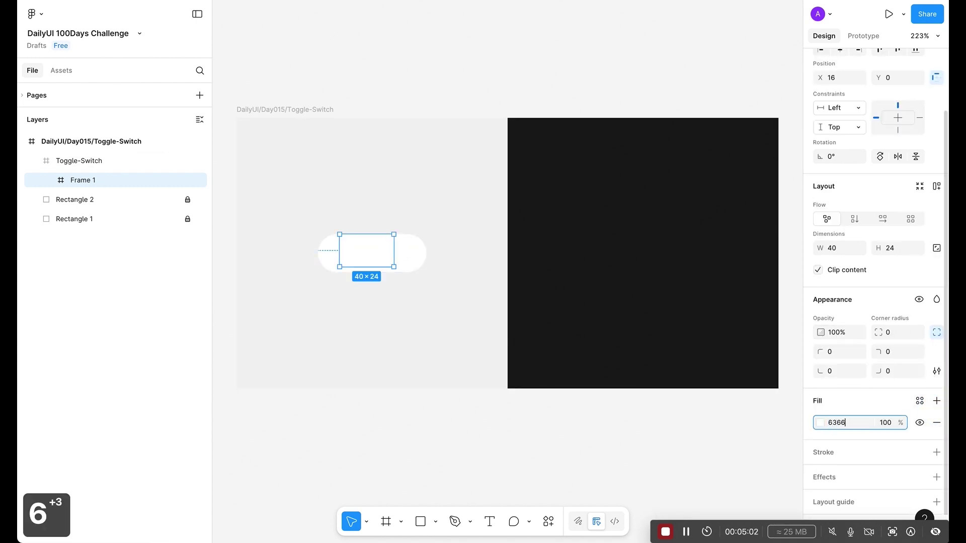
{"action": "type", "text": "F1"}
{"action": "key", "text": "Return"}
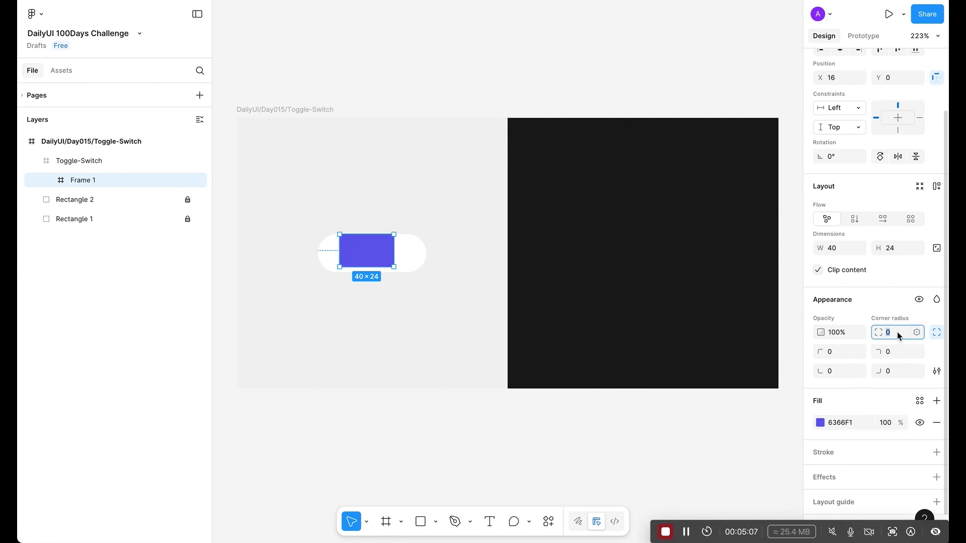
{"action": "type", "text": "99"}
{"action": "key", "text": "Return"}
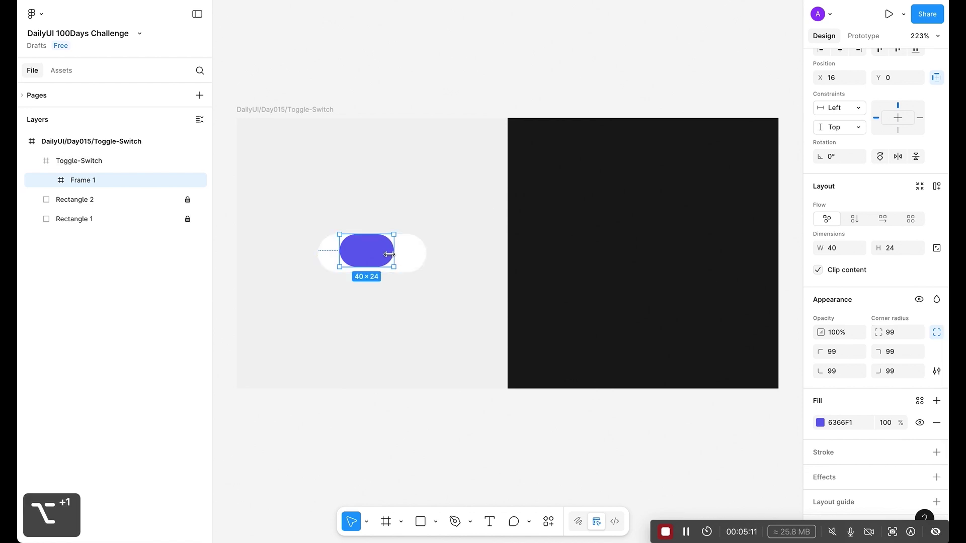
- Centre the knob in the pill, then push it to 2 px from the left end
{"action": "key", "text": "alt+v"}
{"action": "key", "text": "alt+h"}
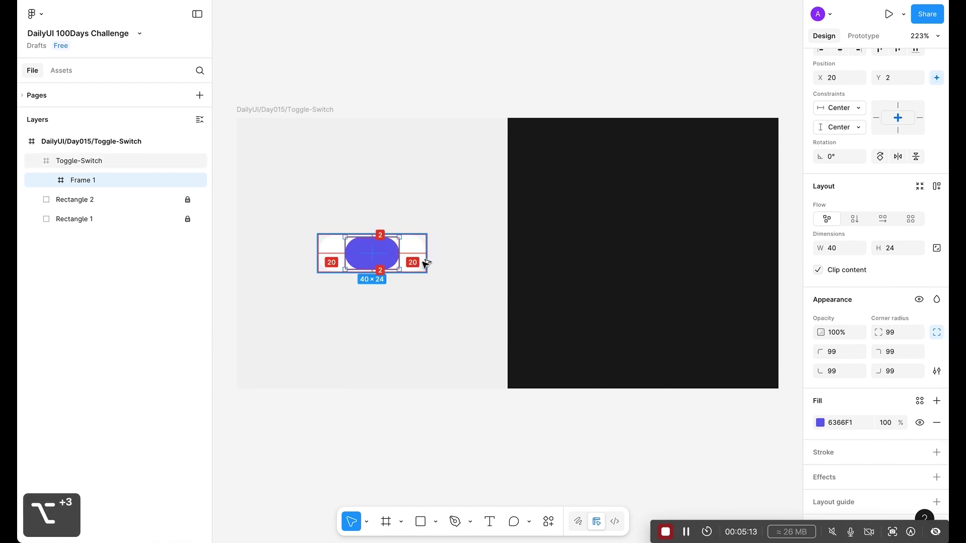
{"action": "key", "text": "shift+Left"}
{"action": "key", "text": "shift+Left"}
{"action": "key", "text": "alt+Left"}
{"action": "key", "text": "alt+Left"}
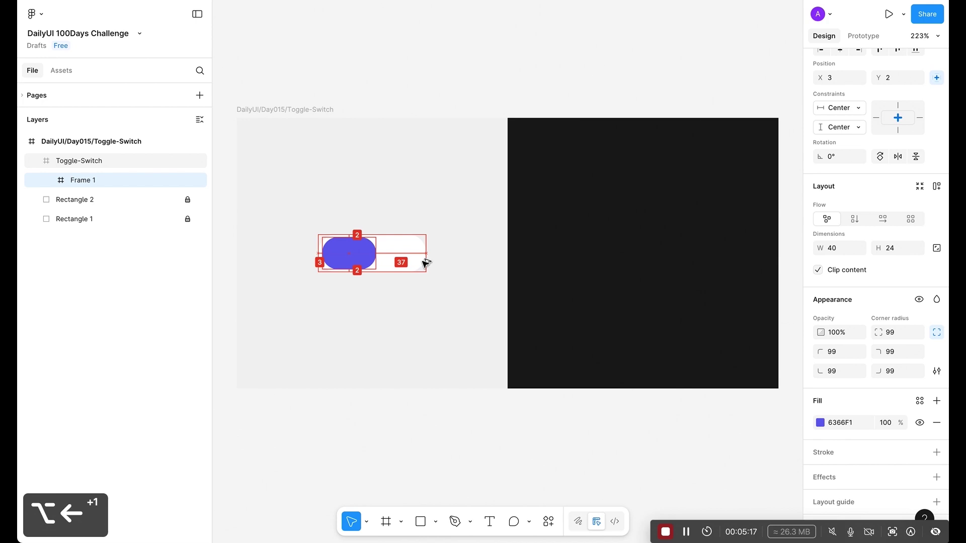
{"action": "left_click", "coordinate": [432, 67]}
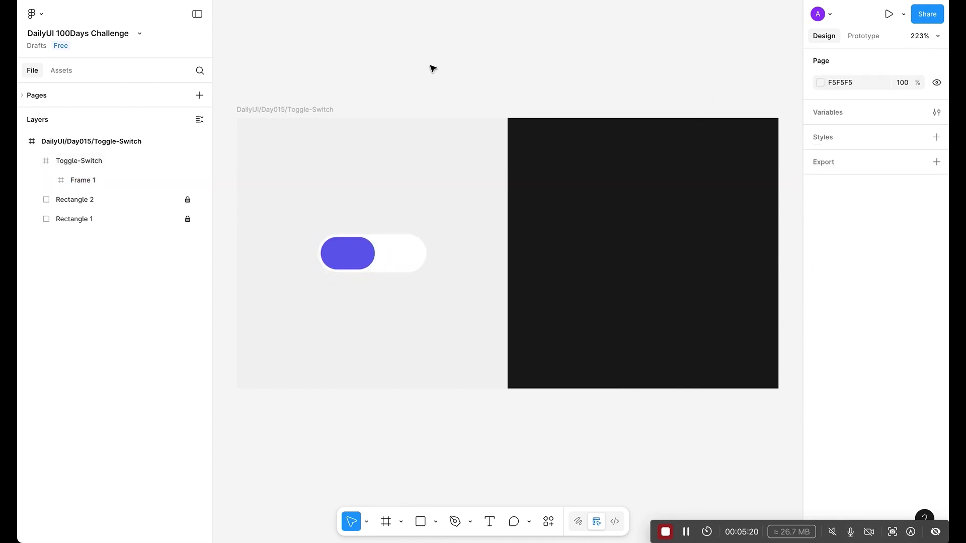
- Rename the purple knob frame to Knob
{"action": "scroll", "coordinate": [308, 255], "scroll_direction": "up", "scroll_amount": 2}
{"action": "left_click", "coordinate": [354, 261], "text": "super"}
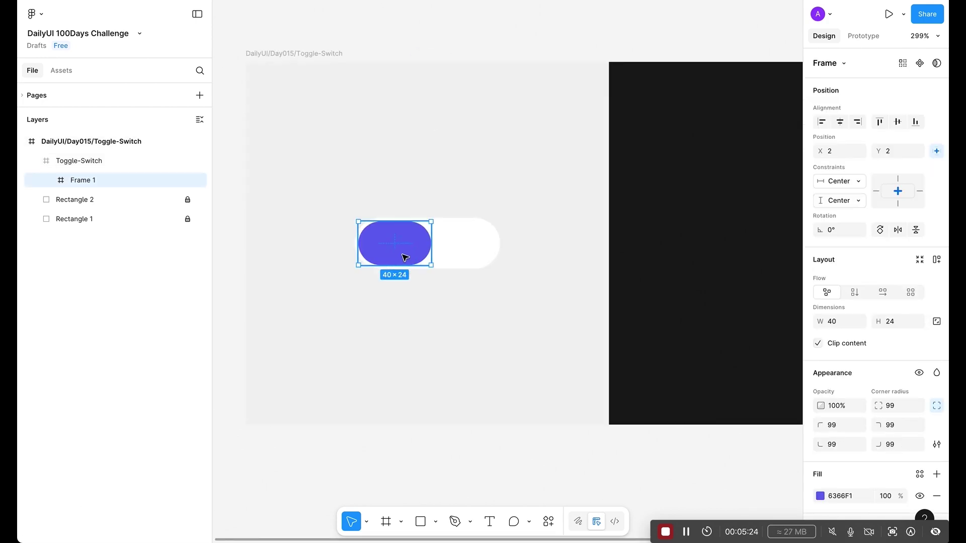
{"action": "key", "text": "super+r"}
{"action": "type", "text": "Knob"}
{"action": "key", "text": "Return"}
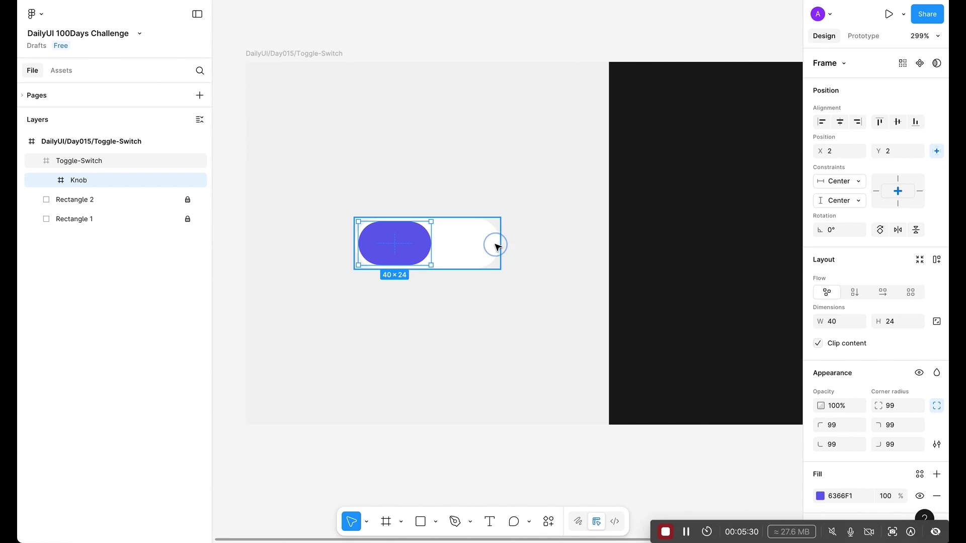
{"action": "left_click", "coordinate": [496, 244]}
{"action": "left_click", "coordinate": [451, 341]}
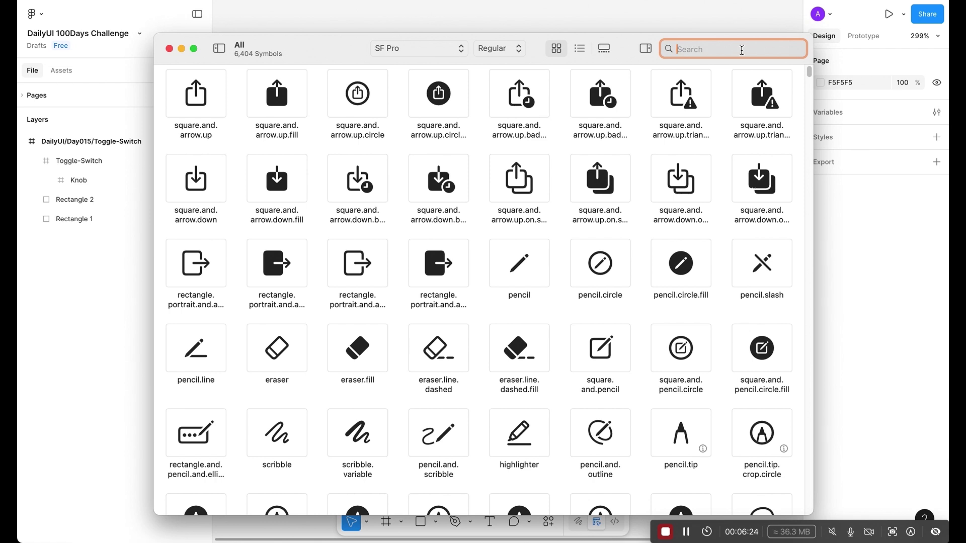
- Copy sun.max.fill from an SF Symbols search for 'sun' and return to Figma
{"action": "type", "text": "sun"}
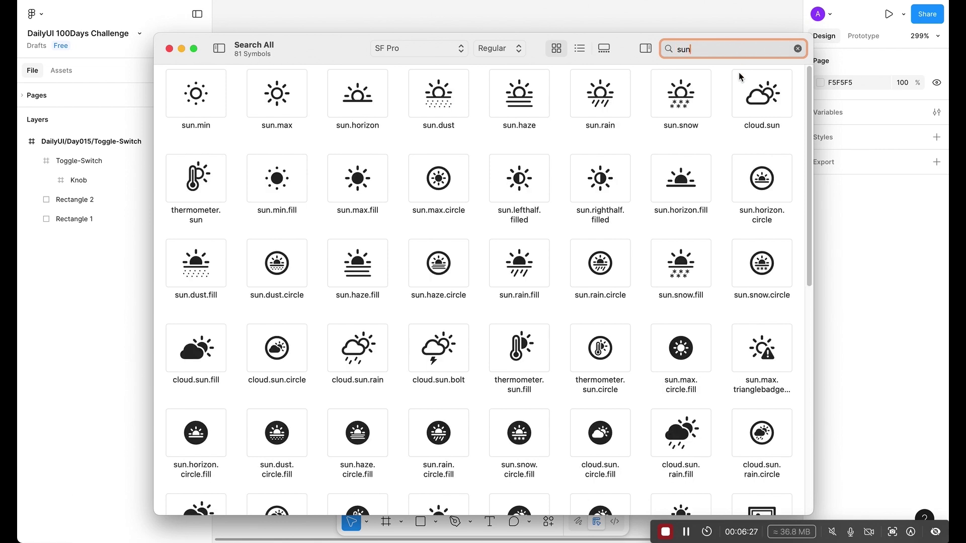
{"action": "right_click", "coordinate": [366, 177]}
{"action": "left_click", "coordinate": [383, 184]}
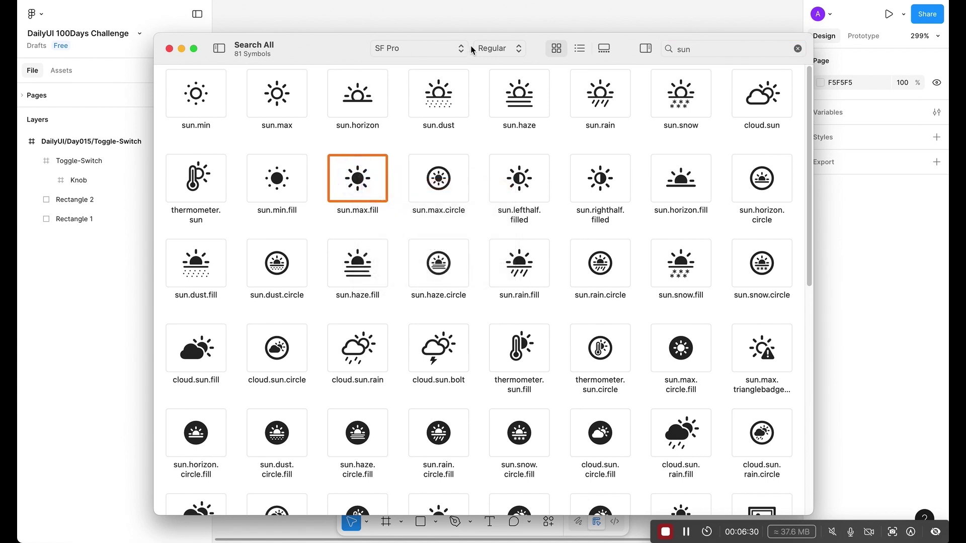
{"action": "left_click", "coordinate": [478, 25]}
{"action": "key", "text": "t"}
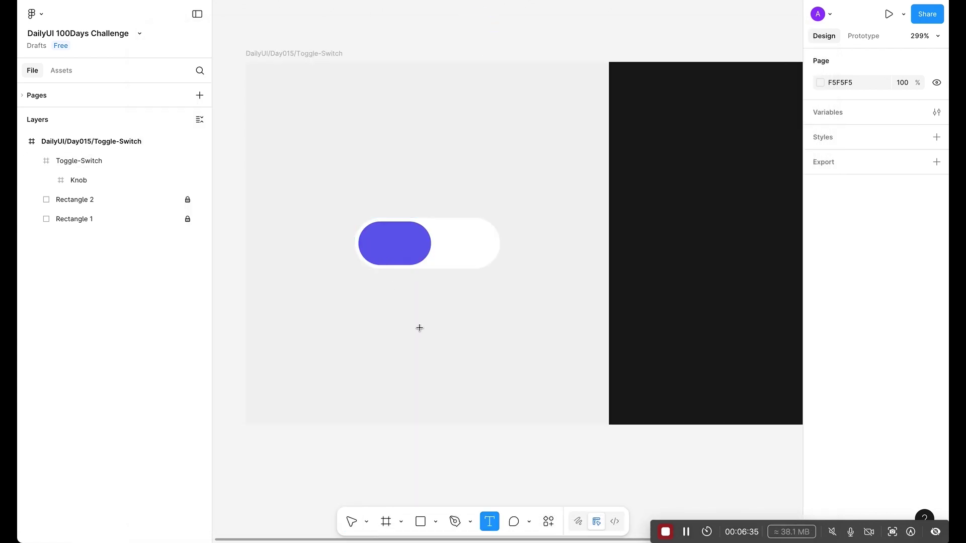
- Paste the sun symbol into a new text layer set in SF Pro
{"action": "left_click", "coordinate": [381, 313]}
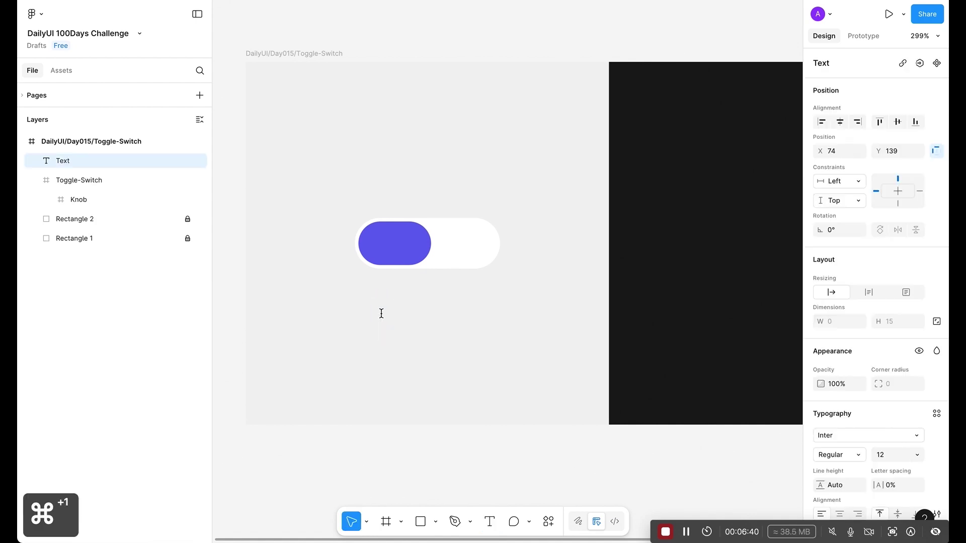
{"action": "type", "text": "☀"}
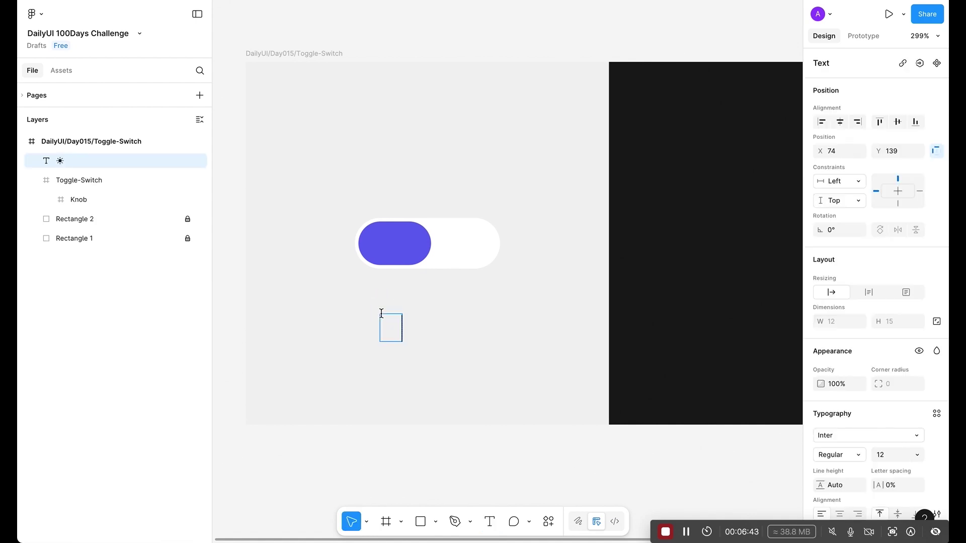
{"action": "key", "text": "Escape"}
{"action": "scroll", "coordinate": [865, 328], "scroll_direction": "down", "scroll_amount": 3}
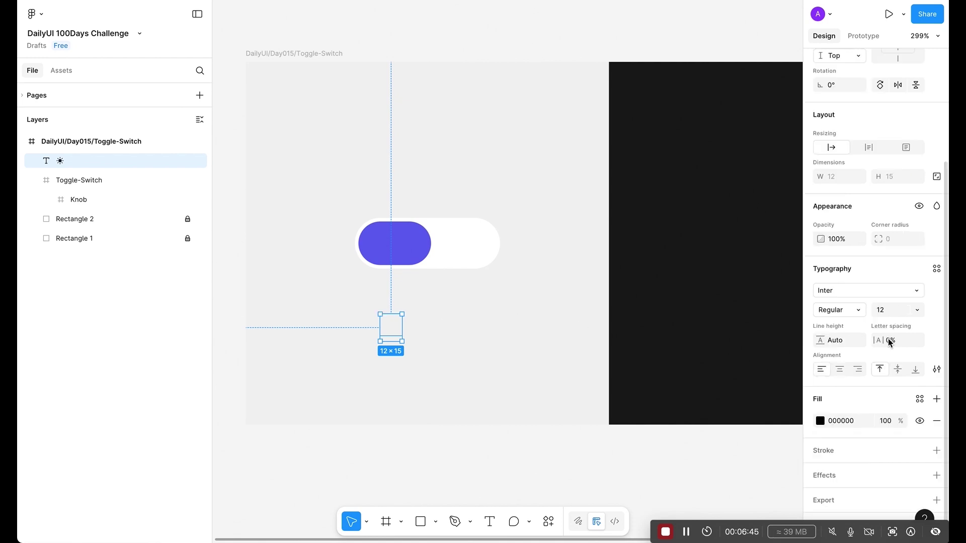
{"action": "left_click", "coordinate": [906, 292]}
{"action": "type", "text": "sf pro"}
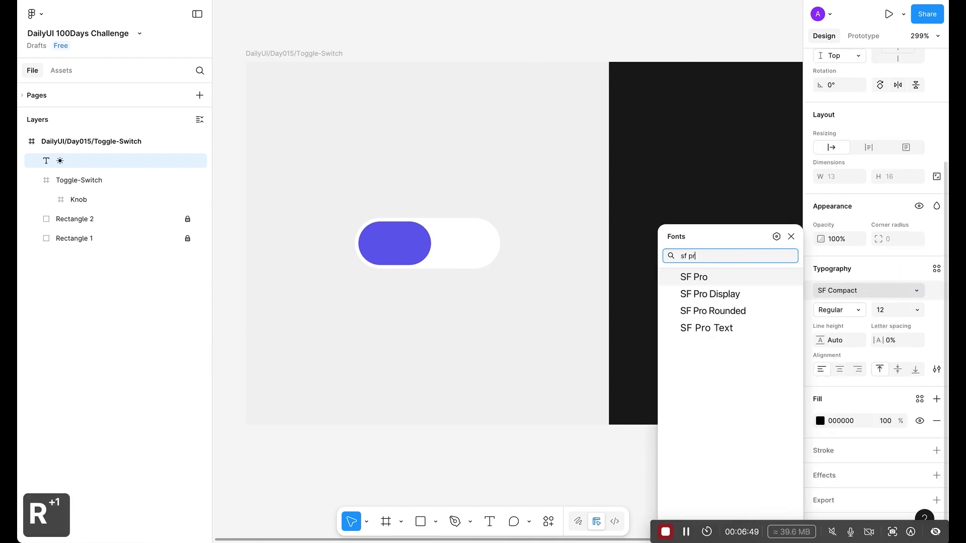
{"action": "left_click", "coordinate": [528, 327]}
- Colour the sun text white (FFFFFF) and shift it slightly up-right
{"action": "left_click", "coordinate": [400, 332]}
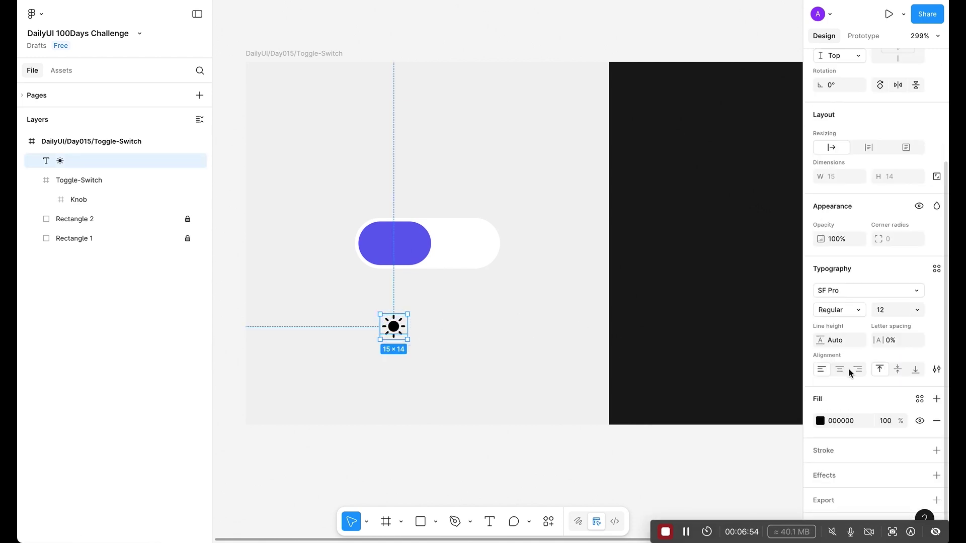
{"action": "left_click", "coordinate": [847, 421]}
{"action": "type", "text": "ff"}
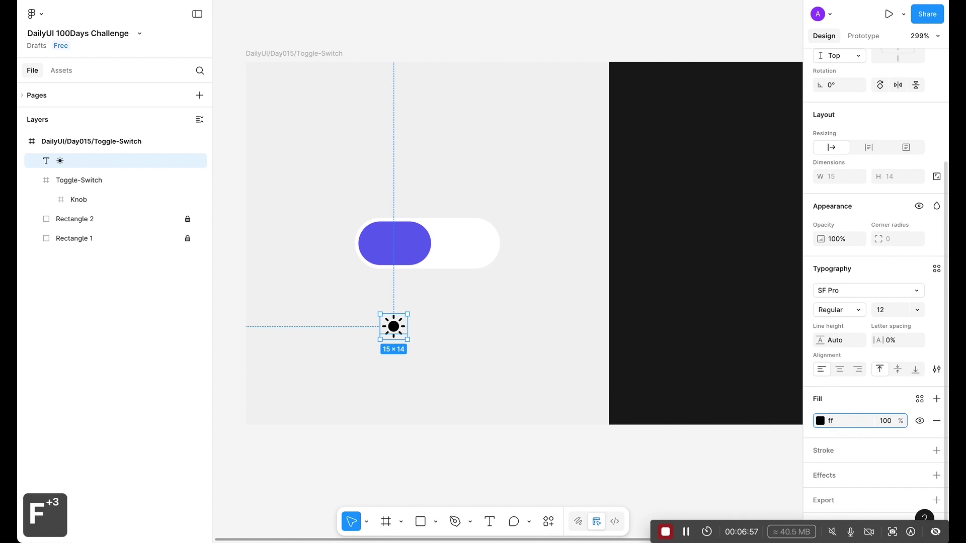
{"action": "type", "text": "ffff"}
{"action": "key", "text": "Return"}
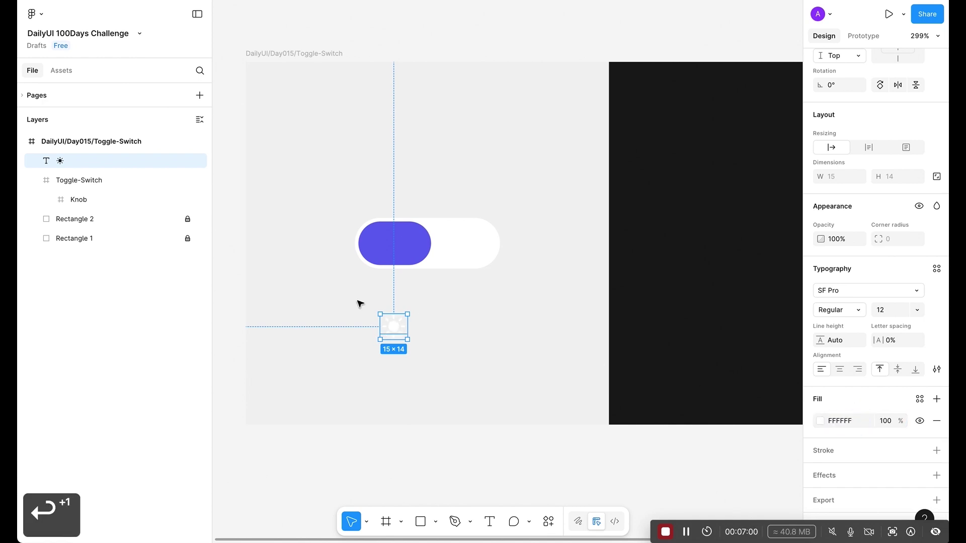
{"action": "left_click_drag", "start_coordinate": [397, 333], "coordinate": [406, 320]}
- Move the sun into the Knob frame, centred inside it
{"action": "key", "text": "super"}
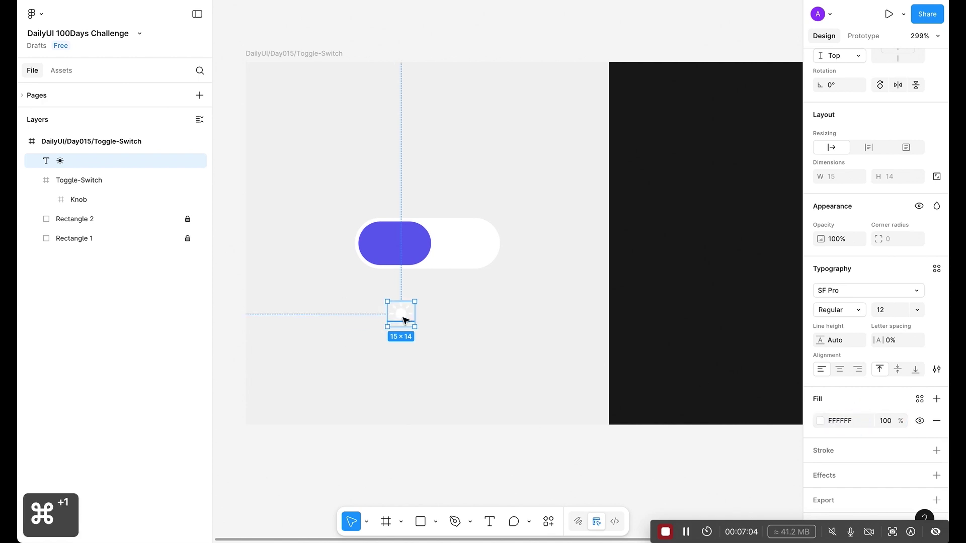
{"action": "key", "text": "super+x"}
{"action": "left_click", "coordinate": [409, 237]}
{"action": "left_click", "coordinate": [412, 238]}
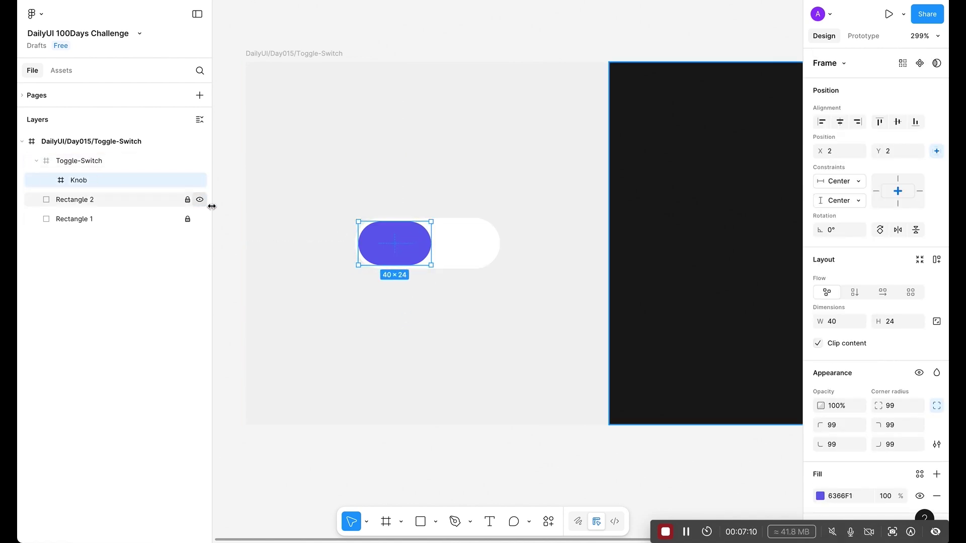
{"action": "key", "text": "super"}
{"action": "key", "text": "super+v"}
{"action": "key", "text": "alt"}
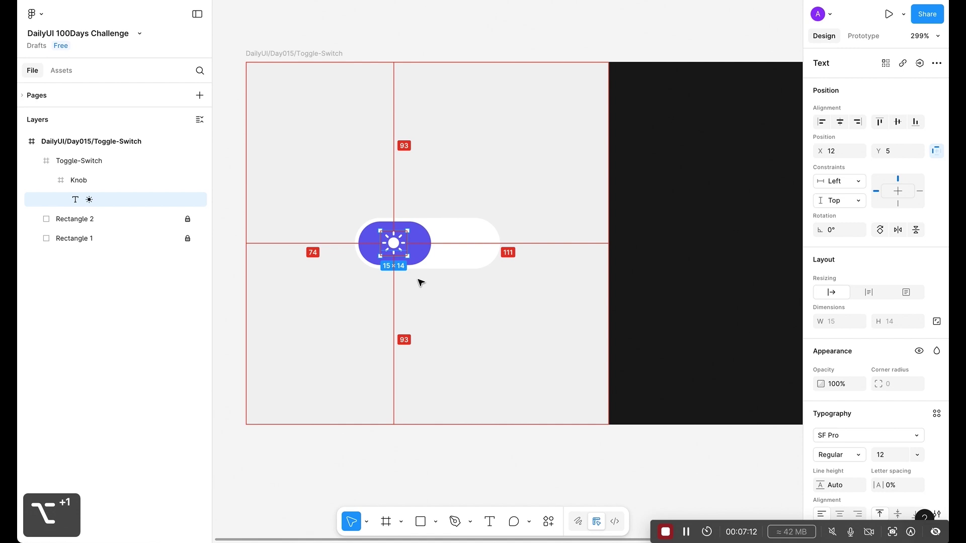
- Paste a copy of the sun into Toggle-Switch on the pill's white side
{"action": "left_click", "coordinate": [442, 285]}
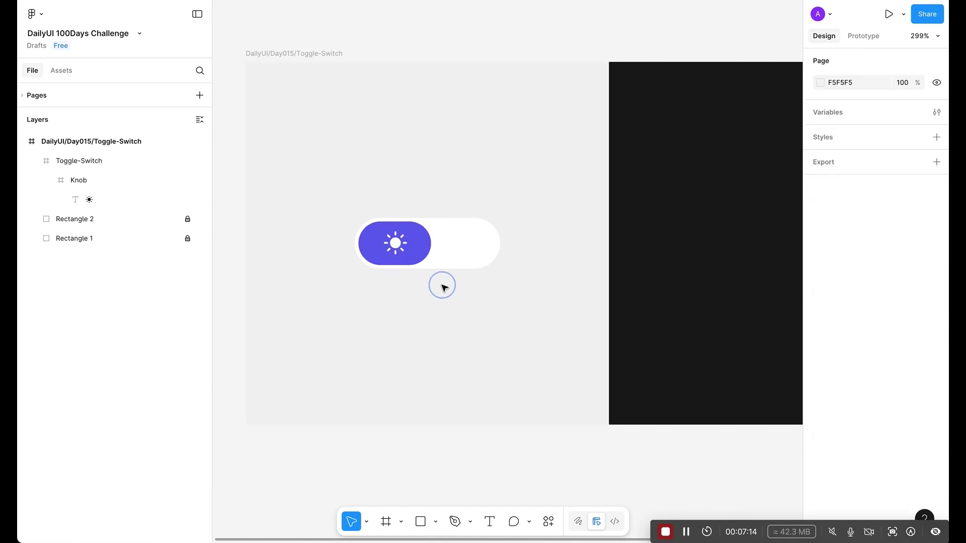
{"action": "left_click", "coordinate": [401, 247]}
{"action": "left_click", "coordinate": [401, 247]}
{"action": "left_click", "coordinate": [401, 247]}
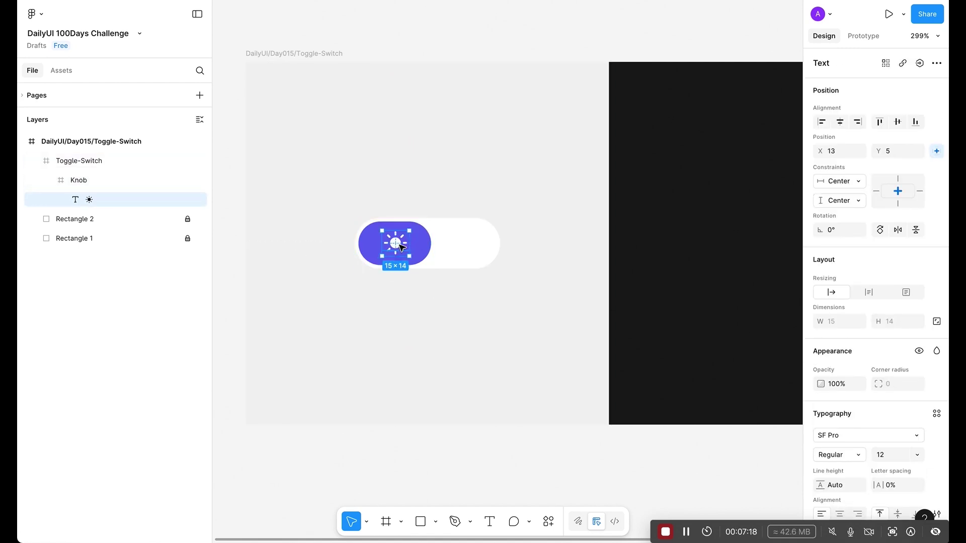
{"action": "key", "text": "super"}
{"action": "key", "text": "super"}
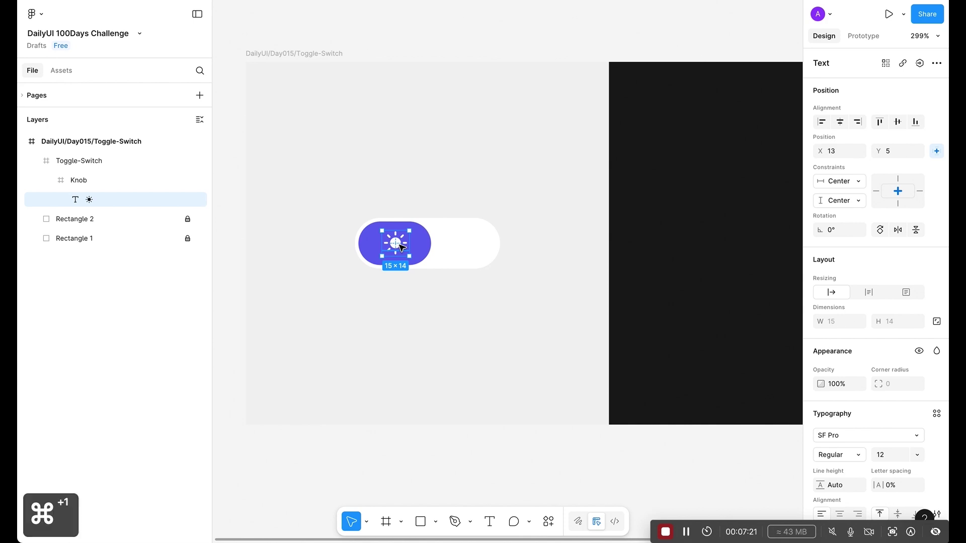
{"action": "left_click", "coordinate": [468, 232]}
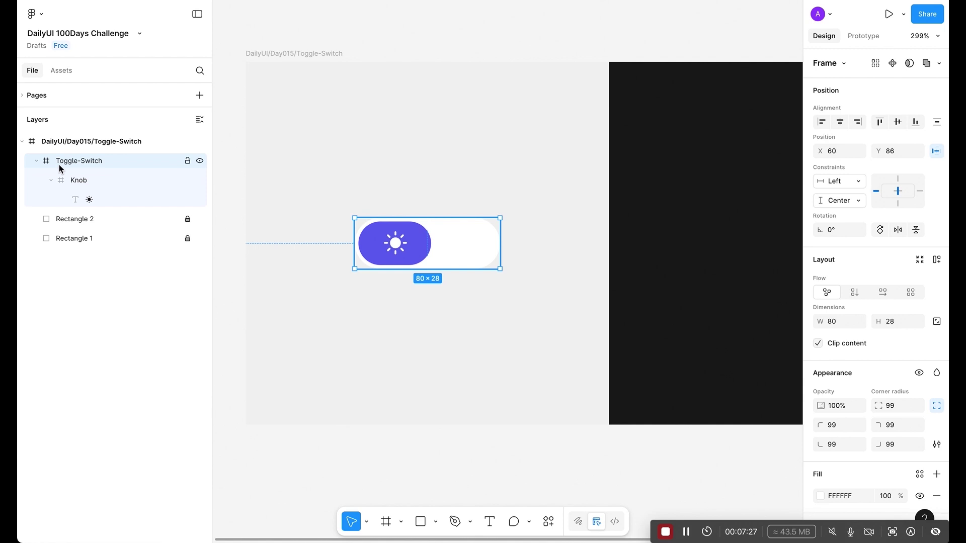
{"action": "key", "text": "super+v"}
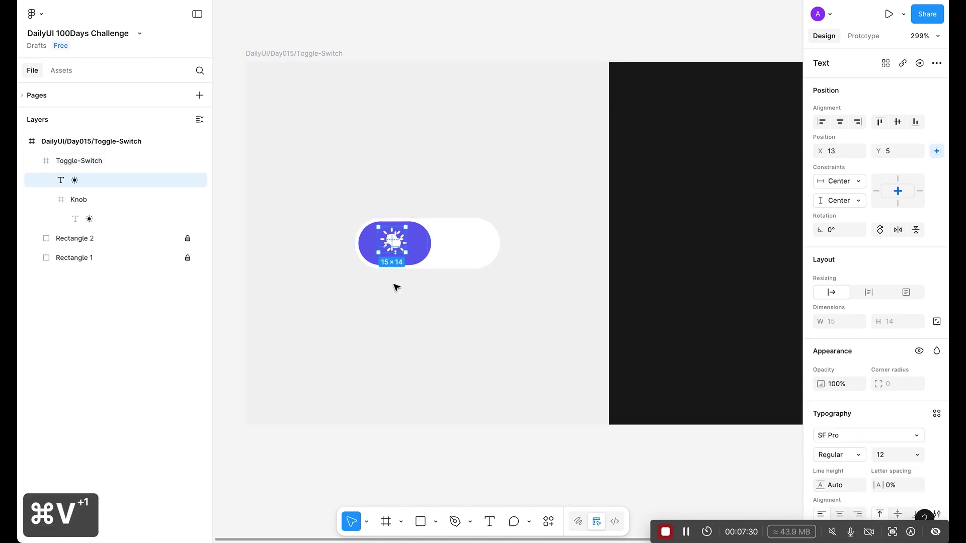
{"action": "left_click_drag", "start_coordinate": [444, 244], "coordinate": [465, 246]}
{"action": "key", "text": "alt"}
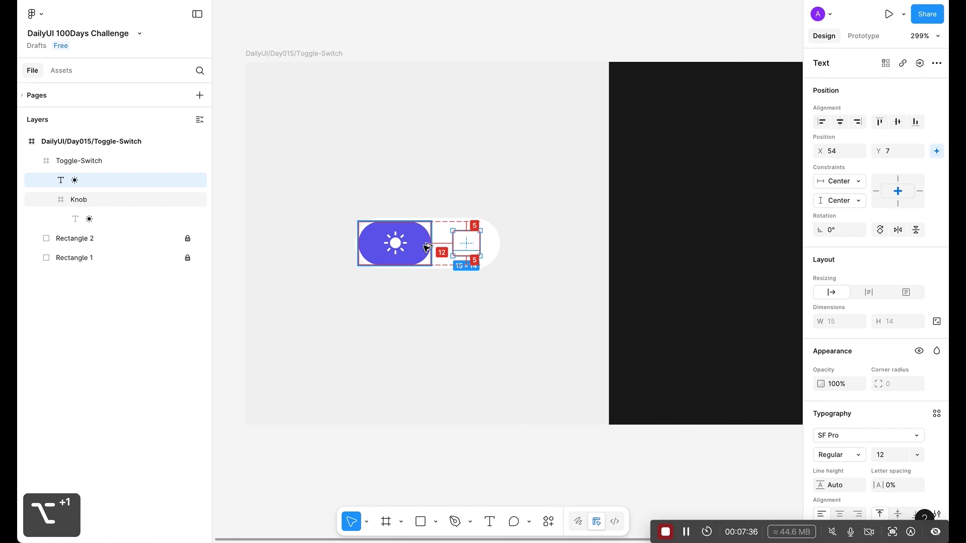
{"action": "key", "text": "shift+Left"}
{"action": "key", "text": "shift+Left"}
{"action": "key", "text": "Left"}
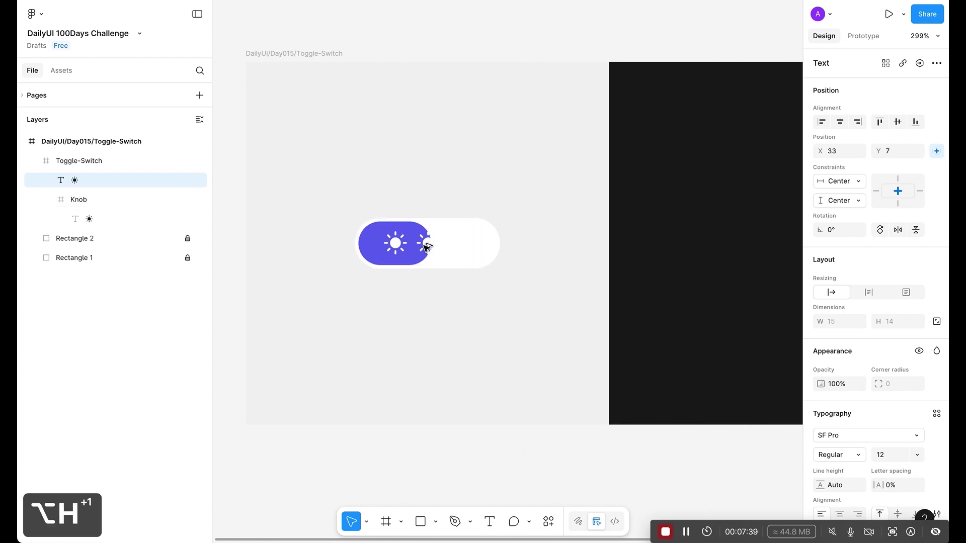
- Make the sun copy black at 20% opacity, 12 px from the pill's right edge
{"action": "scroll", "coordinate": [876, 302], "scroll_direction": "down", "scroll_amount": 3}
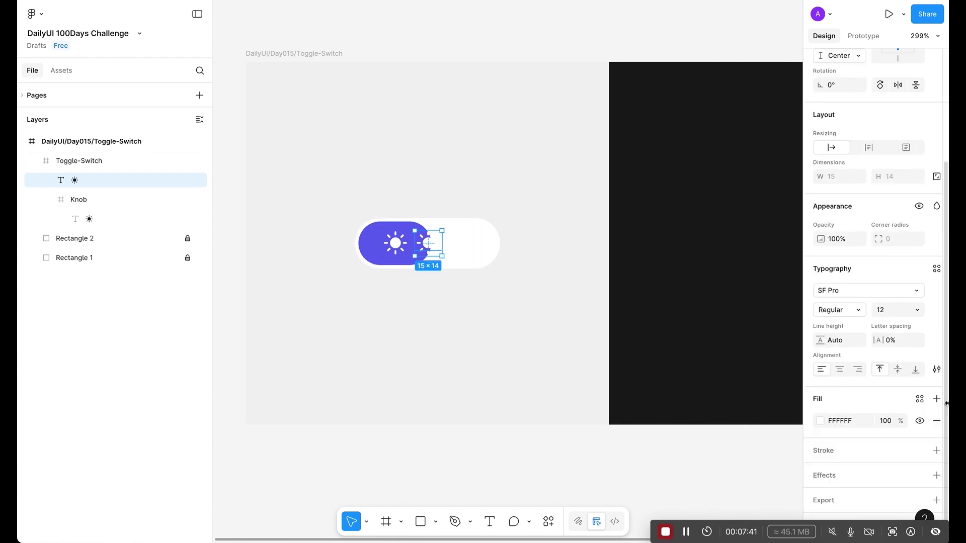
{"action": "left_click", "coordinate": [819, 421]}
{"action": "left_click", "coordinate": [617, 468]}
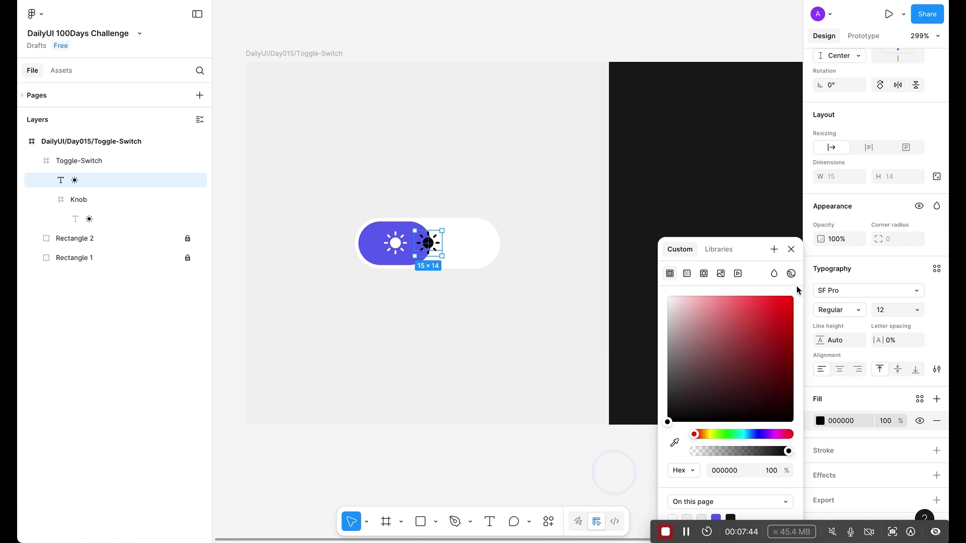
{"action": "left_click", "coordinate": [790, 250]}
{"action": "left_click", "coordinate": [889, 424]}
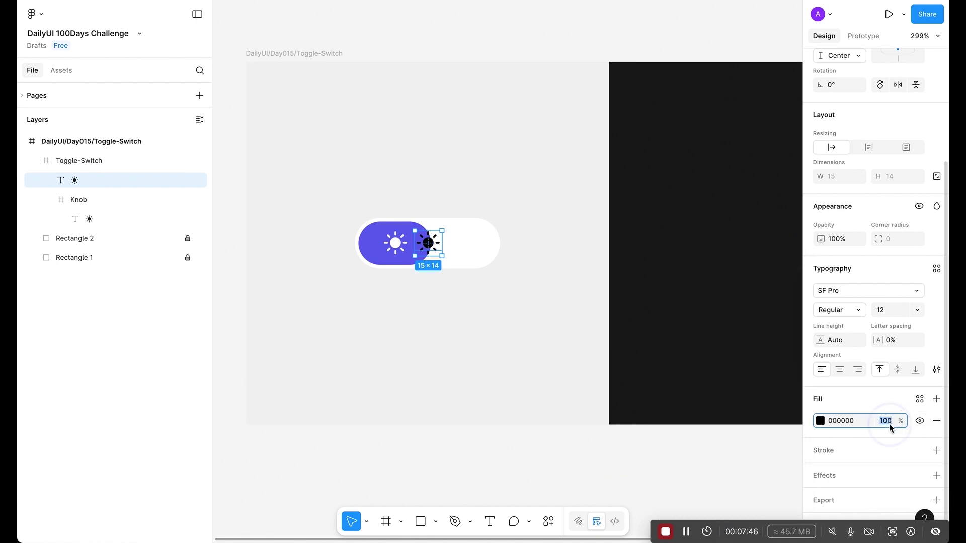
{"action": "type", "text": "20"}
{"action": "key", "text": "Return"}
{"action": "key", "text": "shift+Right"}
{"action": "key", "text": "shift+Right"}
{"action": "key", "text": "shift+Right"}
{"action": "key", "text": "shift+Right"}
{"action": "key", "text": "shift+Right"}
{"action": "key", "text": "shift+Right"}
{"action": "key", "text": "shift+Right"}
{"action": "key", "text": "shift+Right"}
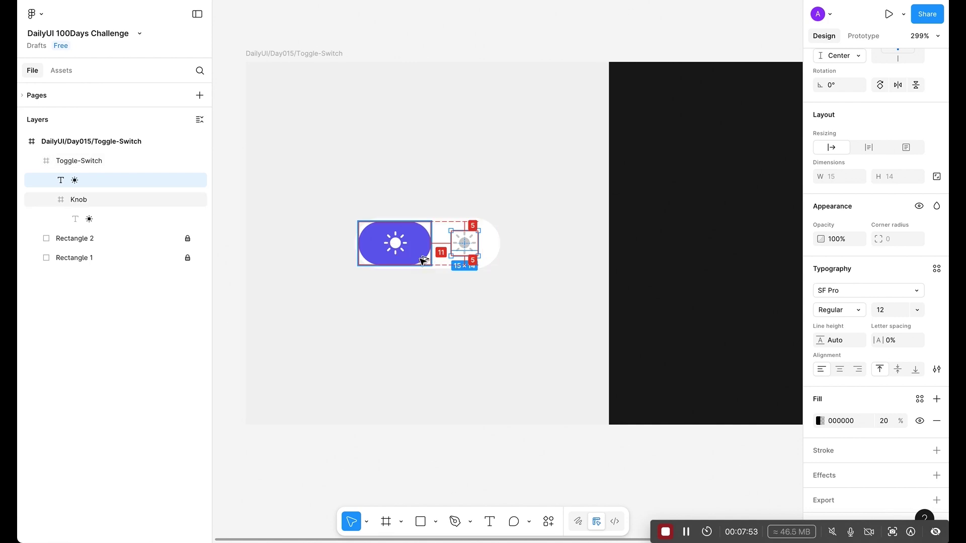
{"action": "left_click", "coordinate": [477, 293]}
{"action": "key", "text": "shift+1"}
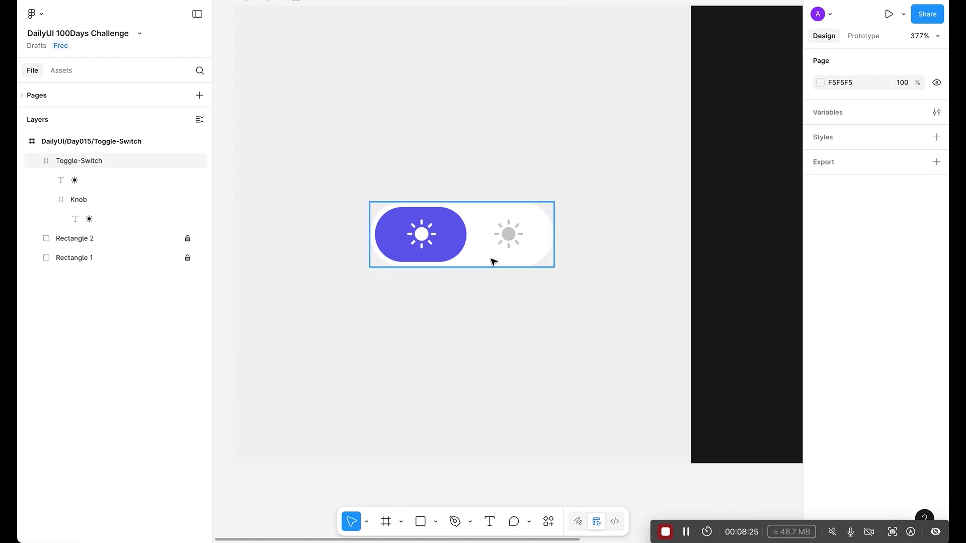
- Add a drop shadow to Toggle-Switch with X 5, Y 5 and blur 10
{"action": "left_click", "coordinate": [492, 261]}
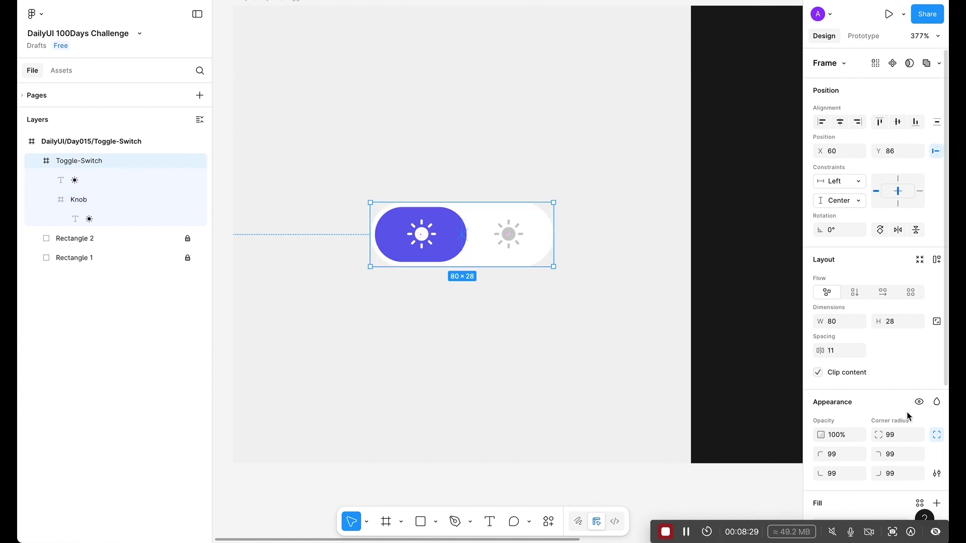
{"action": "scroll", "coordinate": [916, 392], "scroll_direction": "down", "scroll_amount": 5}
{"action": "left_click", "coordinate": [936, 361]}
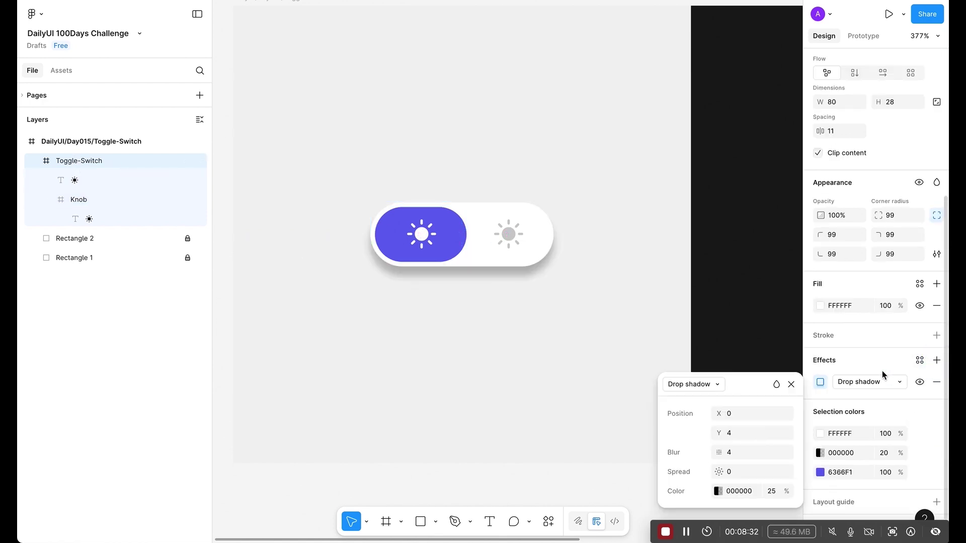
{"action": "left_click", "coordinate": [738, 418]}
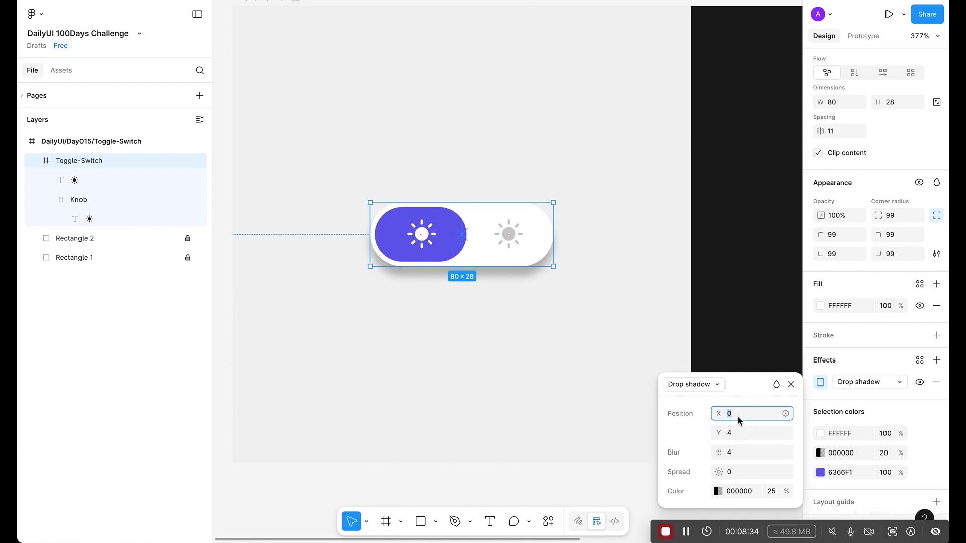
{"action": "type", "text": "5"}
{"action": "key", "text": "Tab"}
{"action": "type", "text": "5"}
{"action": "key", "text": "Tab"}
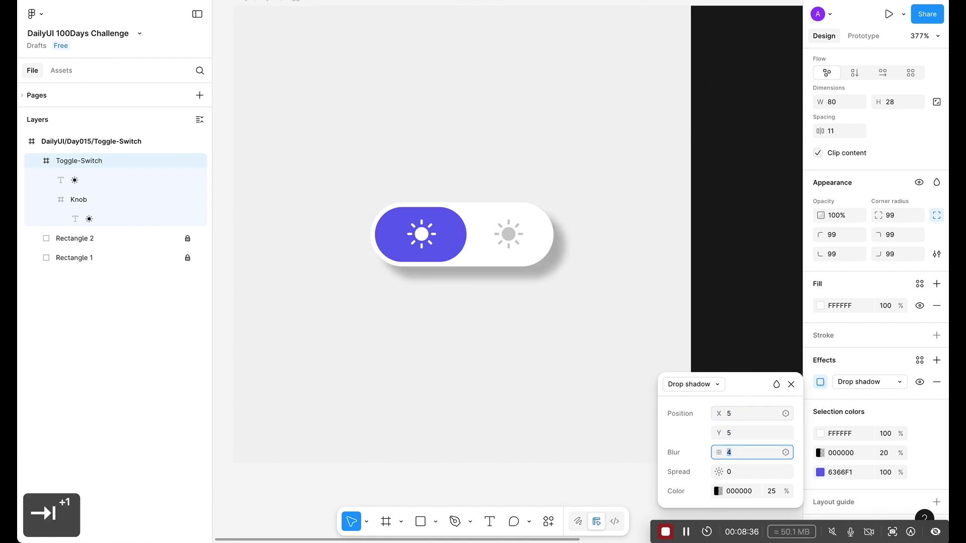
{"action": "type", "text": "10"}
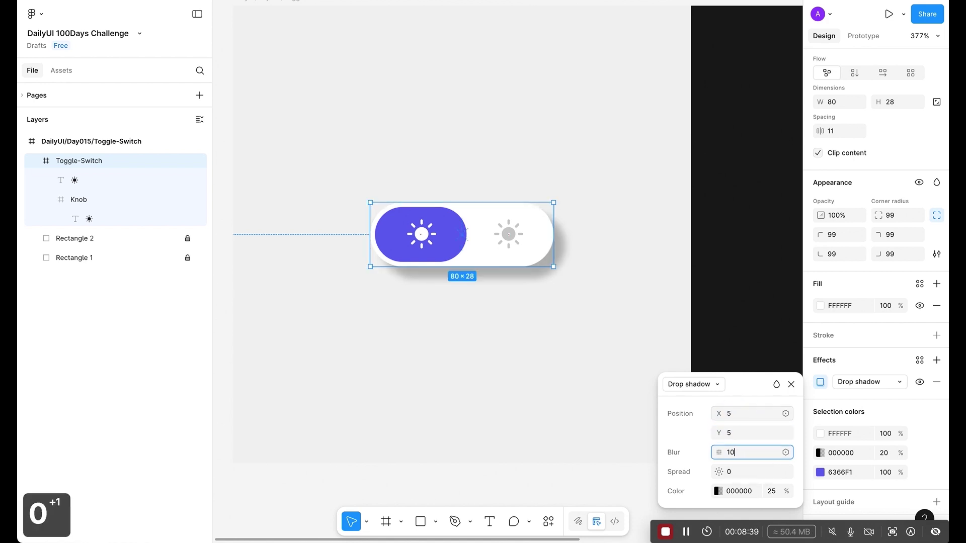
{"action": "key", "text": "Return"}
- Set the drop shadow's black colour to 10% opacity
{"action": "left_click", "coordinate": [774, 491]}
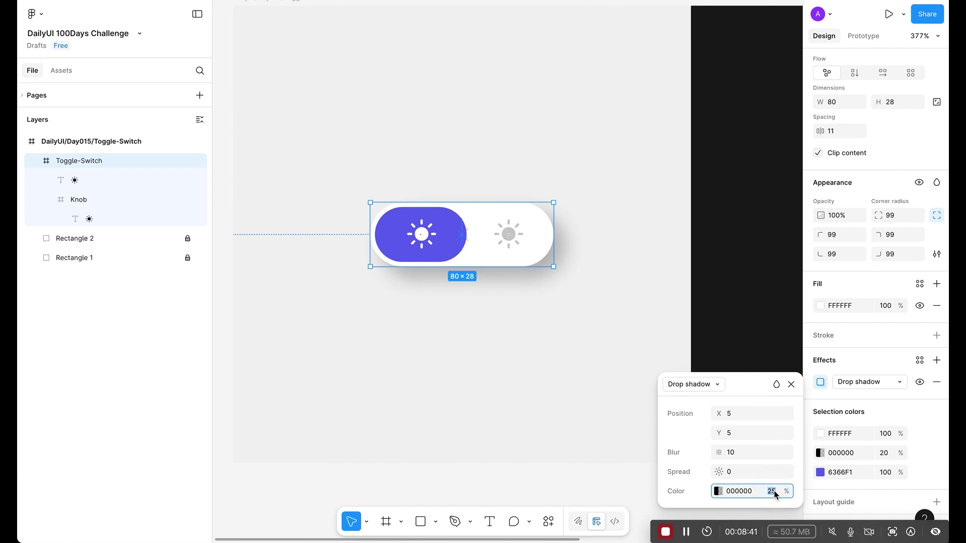
{"action": "type", "text": "5"}
{"action": "key", "text": "Return"}
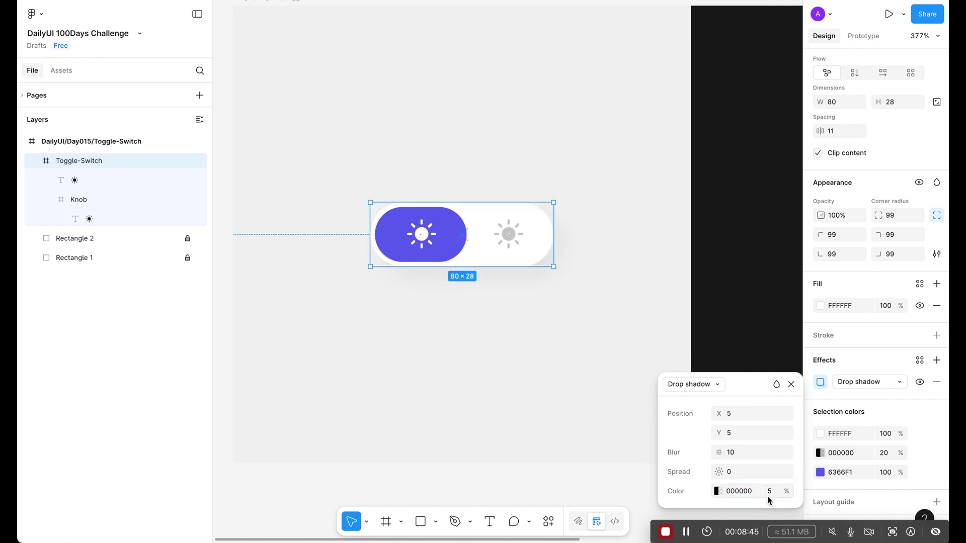
{"action": "left_click", "coordinate": [771, 492]}
{"action": "type", "text": "10"}
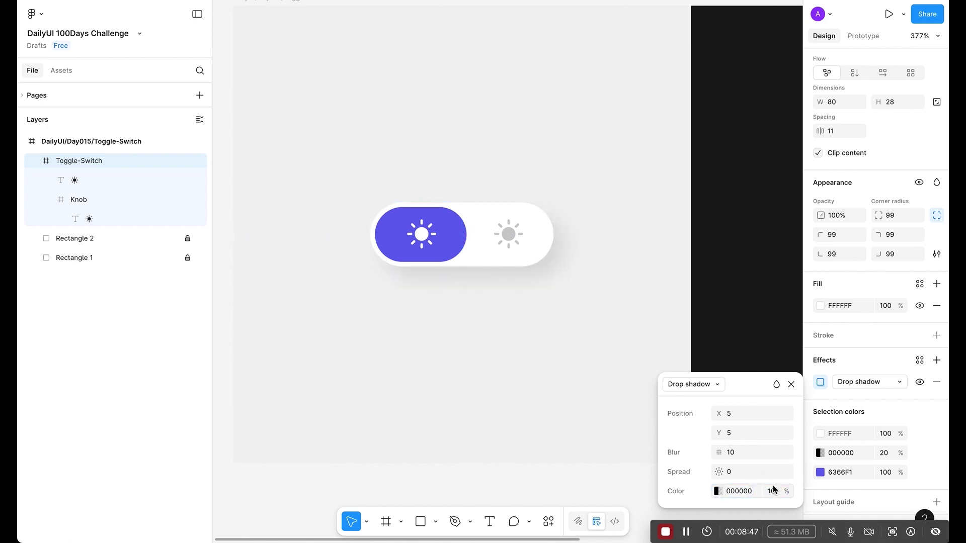
{"action": "left_click", "coordinate": [792, 385]}
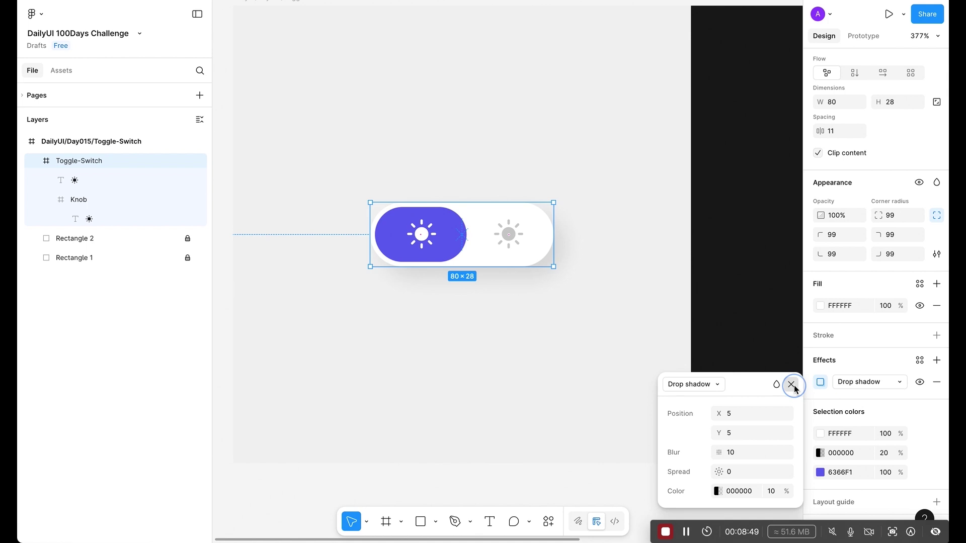
- Add a second drop shadow at X -5, Y -5, blur 10, white FFFFFF at 7%
{"action": "left_click", "coordinate": [937, 361]}
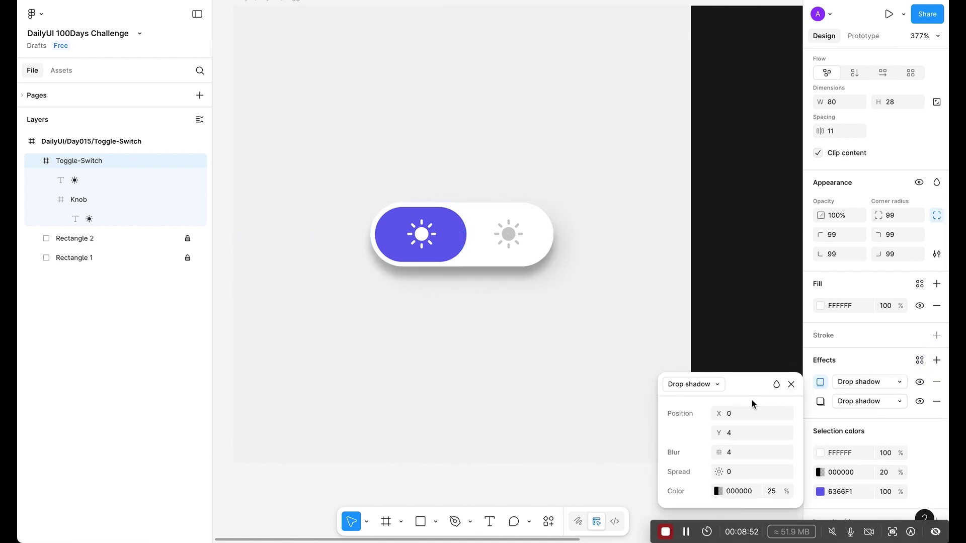
{"action": "left_click", "coordinate": [731, 413]}
{"action": "type", "text": "-5"}
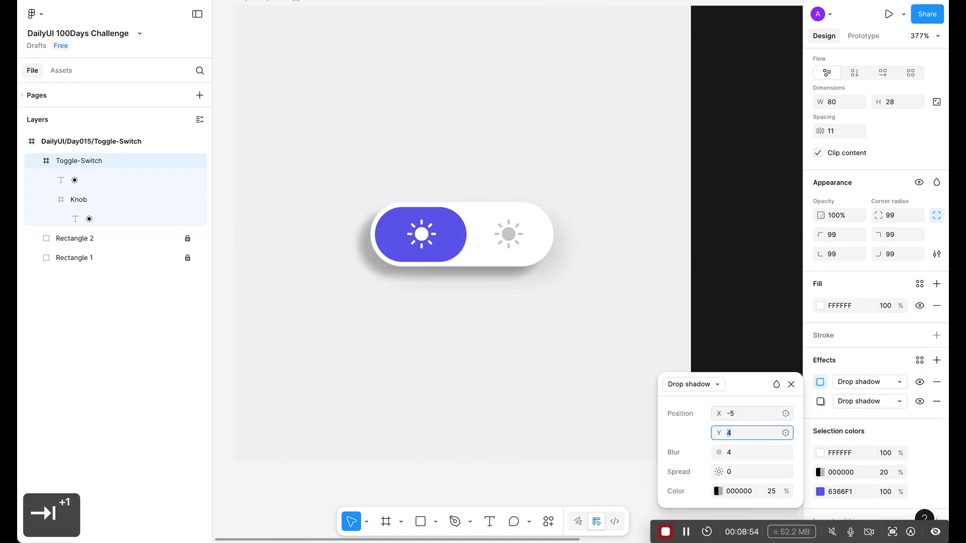
{"action": "type", "text": "-5"}
{"action": "key", "text": "Tab"}
{"action": "type", "text": "10"}
{"action": "key", "text": "Return"}
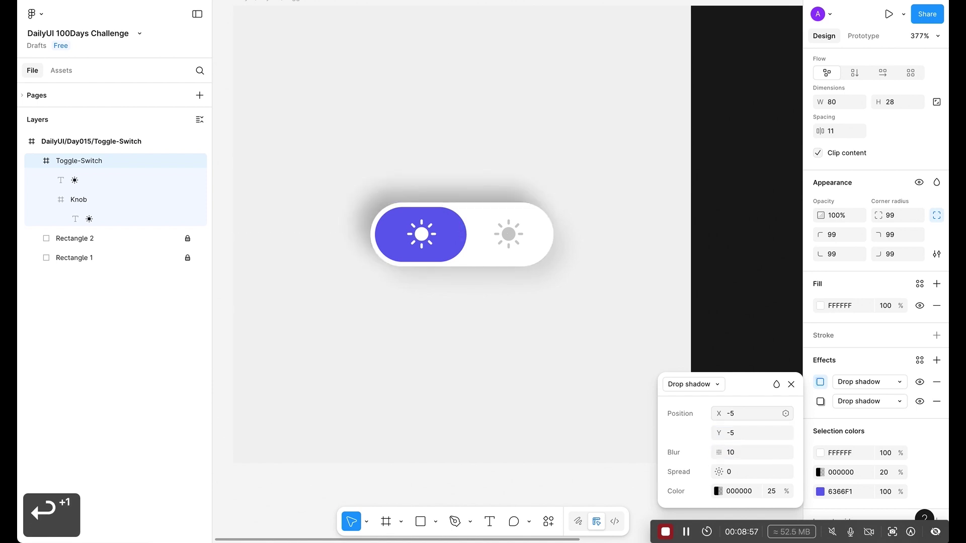
{"action": "left_click", "coordinate": [717, 491]}
{"action": "left_click_drag", "start_coordinate": [619, 390], "coordinate": [547, 333]}
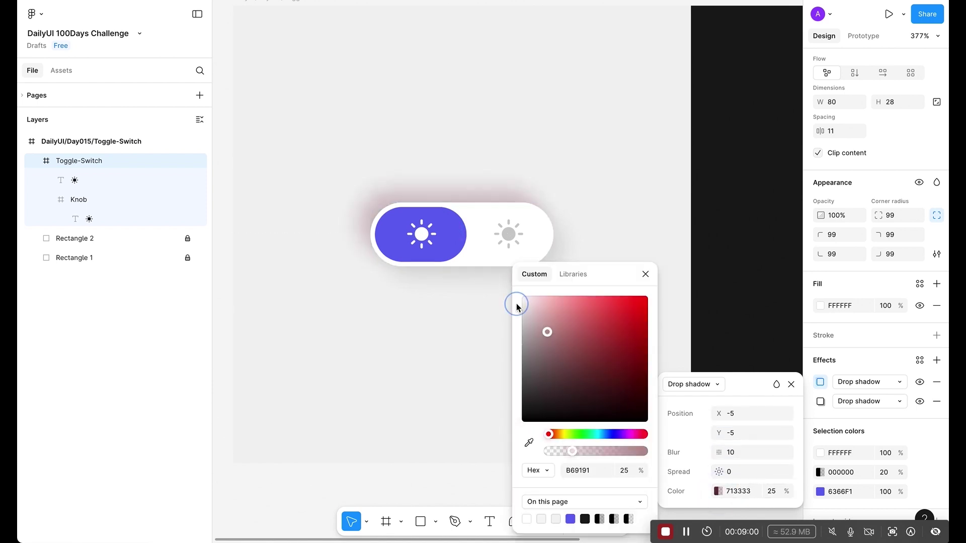
{"action": "left_click", "coordinate": [517, 307]}
{"action": "left_click", "coordinate": [646, 275]}
{"action": "left_click", "coordinate": [781, 494]}
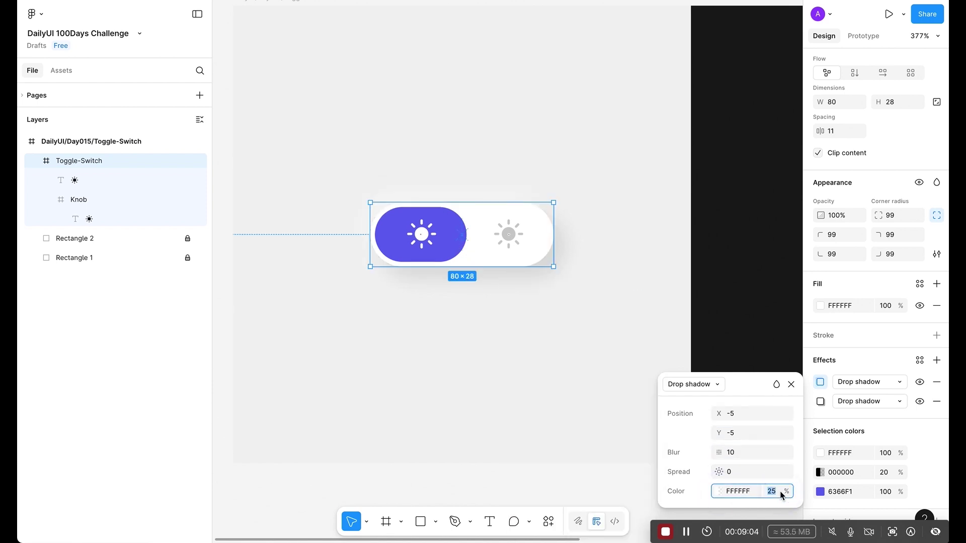
{"action": "type", "text": "7"}
{"action": "key", "text": "Return"}
- Give the toggle a white 1 px inside stroke
{"action": "left_click", "coordinate": [547, 237]}
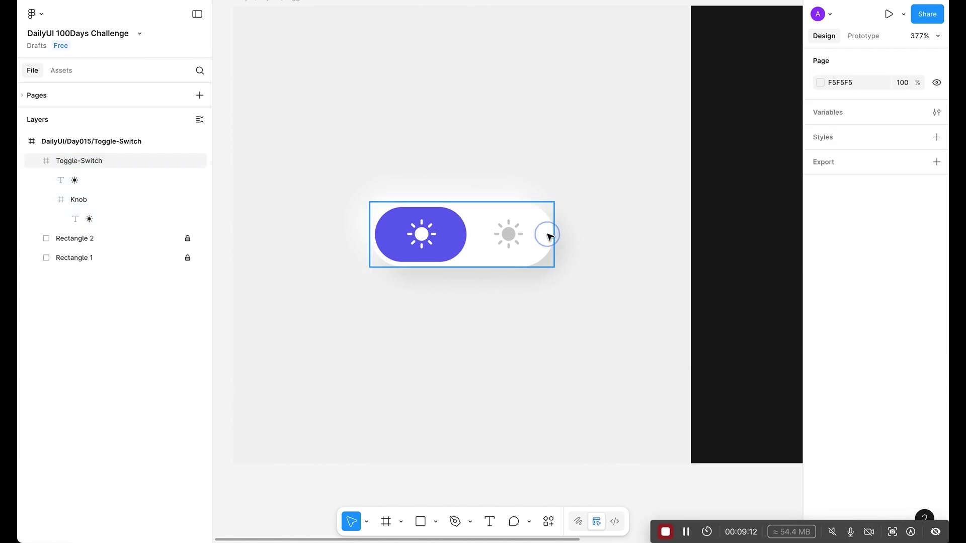
{"action": "scroll", "coordinate": [937, 322], "scroll_direction": "down", "scroll_amount": 5}
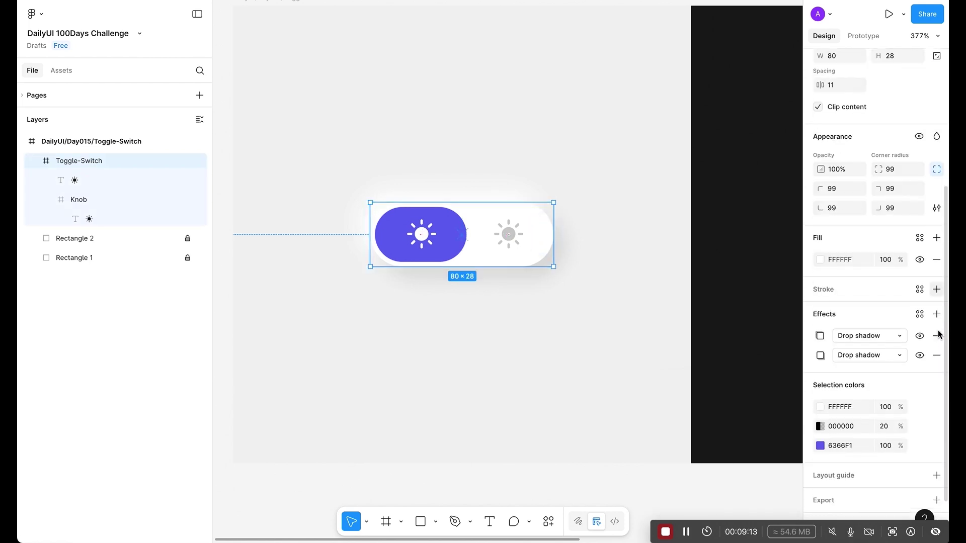
{"action": "left_click", "coordinate": [937, 290]}
{"action": "left_click_drag", "start_coordinate": [704, 364], "coordinate": [595, 261]}
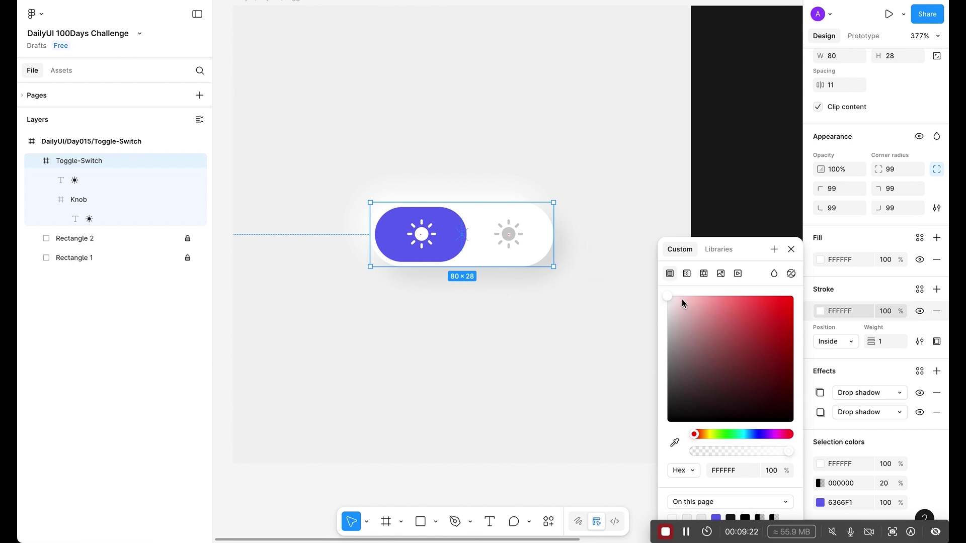
{"action": "left_click", "coordinate": [791, 250]}
{"action": "scroll", "coordinate": [850, 307], "scroll_direction": "down", "scroll_amount": 2}
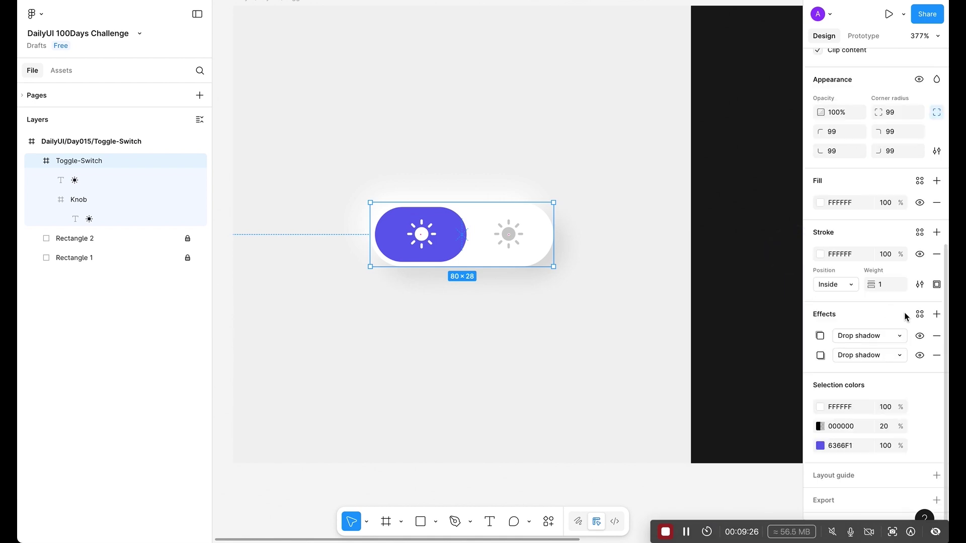
- Add an inner shadow with Y 0, blur 10 and 5% opacity
{"action": "left_click", "coordinate": [937, 315]}
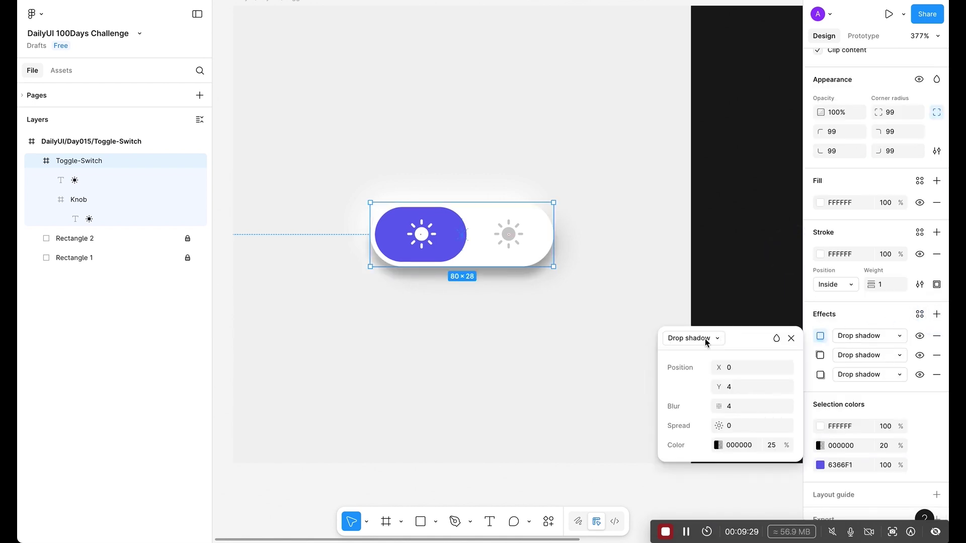
{"action": "left_click", "coordinate": [706, 339]}
{"action": "left_click", "coordinate": [713, 359]}
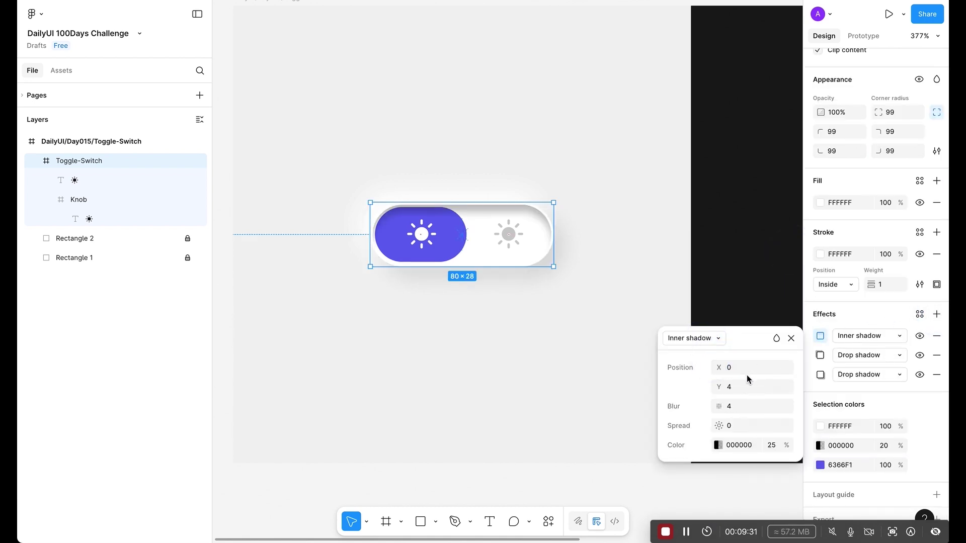
{"action": "left_click", "coordinate": [738, 387]}
{"action": "type", "text": "0"}
{"action": "key", "text": "Tab"}
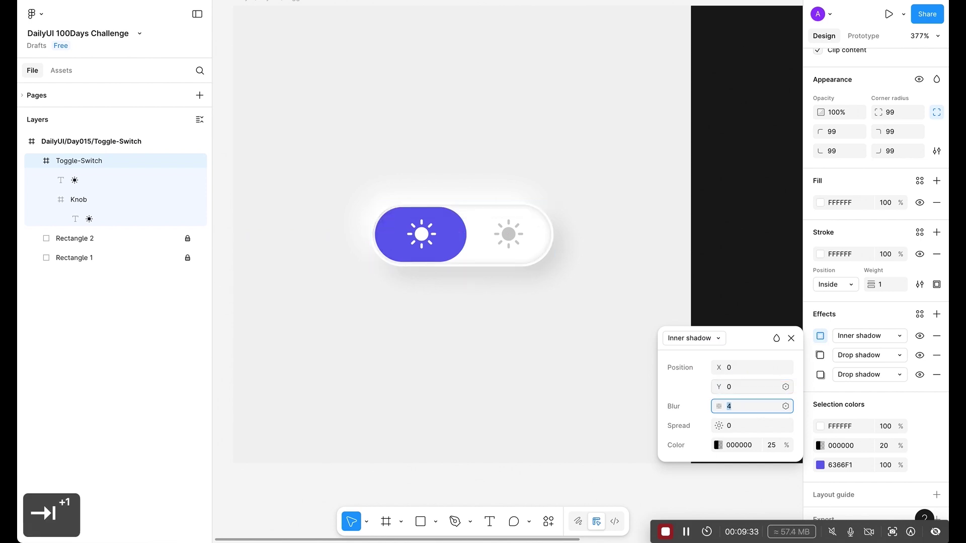
{"action": "type", "text": "10"}
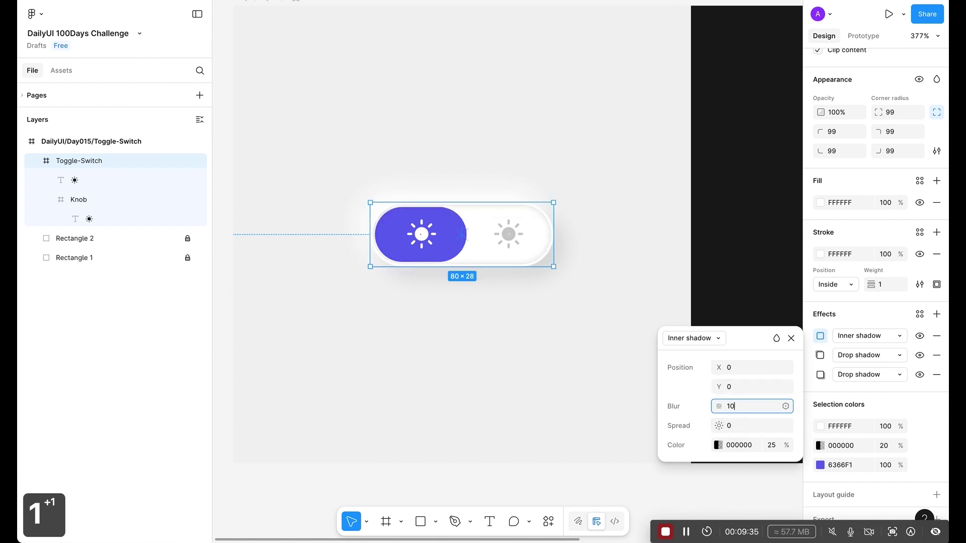
{"action": "key", "text": "Return"}
{"action": "left_click", "coordinate": [770, 445]}
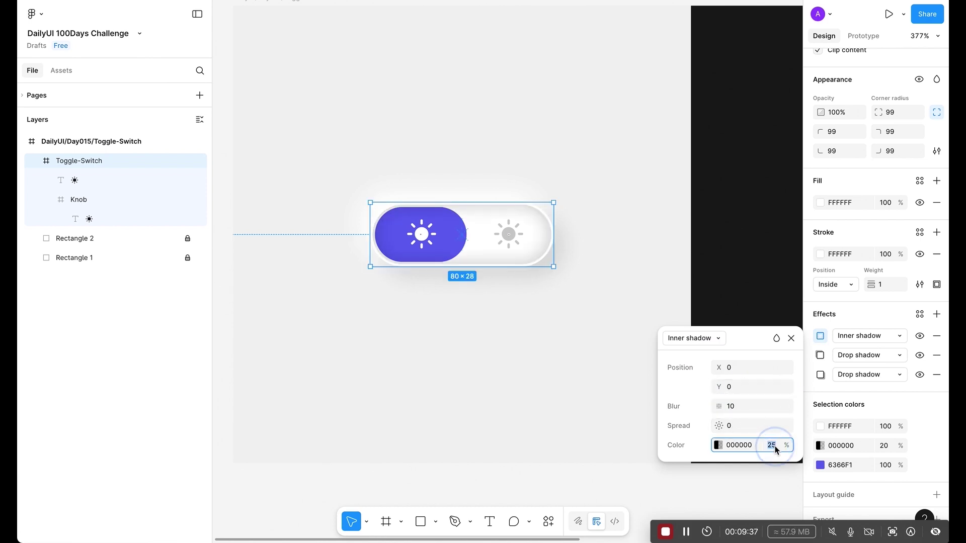
{"action": "type", "text": "5"}
{"action": "key", "text": "Return"}
- Review the layered shadows, revisit the inner shadow settings, and fit the frame in view
{"action": "left_click", "coordinate": [571, 412]}
{"action": "scroll", "coordinate": [569, 339], "scroll_direction": "down", "scroll_amount": 3, "text": "ctrl"}
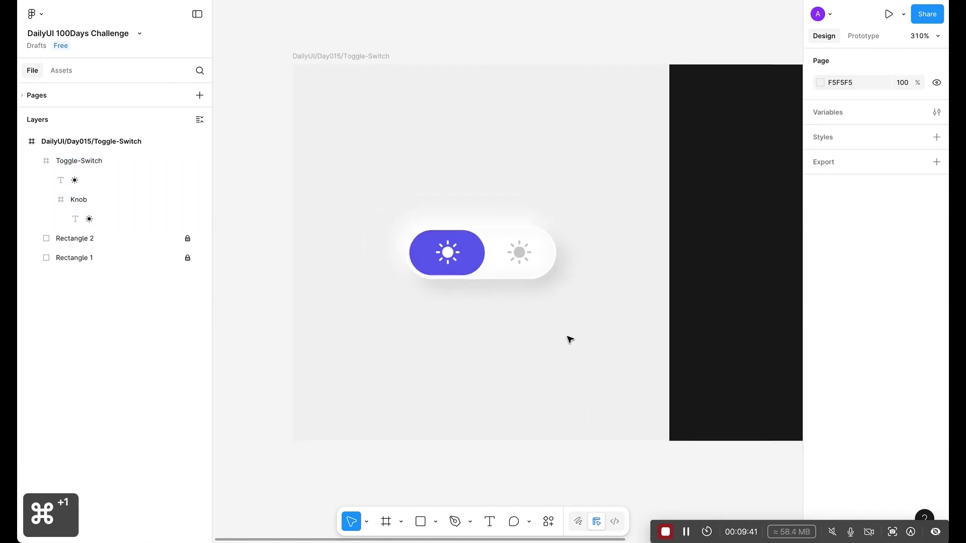
{"action": "scroll", "coordinate": [575, 338], "scroll_direction": "up", "scroll_amount": 3, "text": "ctrl"}
{"action": "scroll", "coordinate": [577, 339], "scroll_direction": "up", "scroll_amount": 1, "text": "ctrl"}
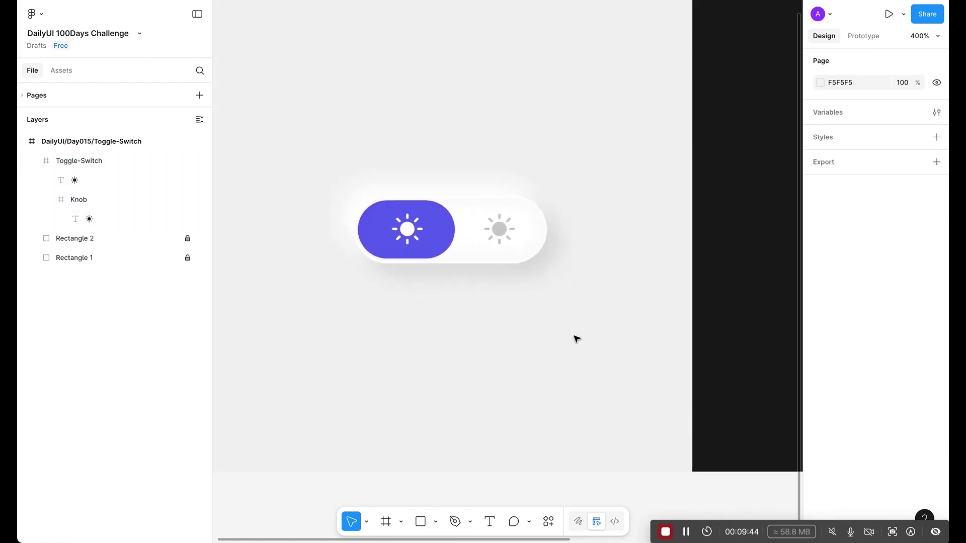
{"action": "left_click", "coordinate": [539, 211]}
{"action": "scroll", "coordinate": [862, 413], "scroll_direction": "down", "scroll_amount": 5}
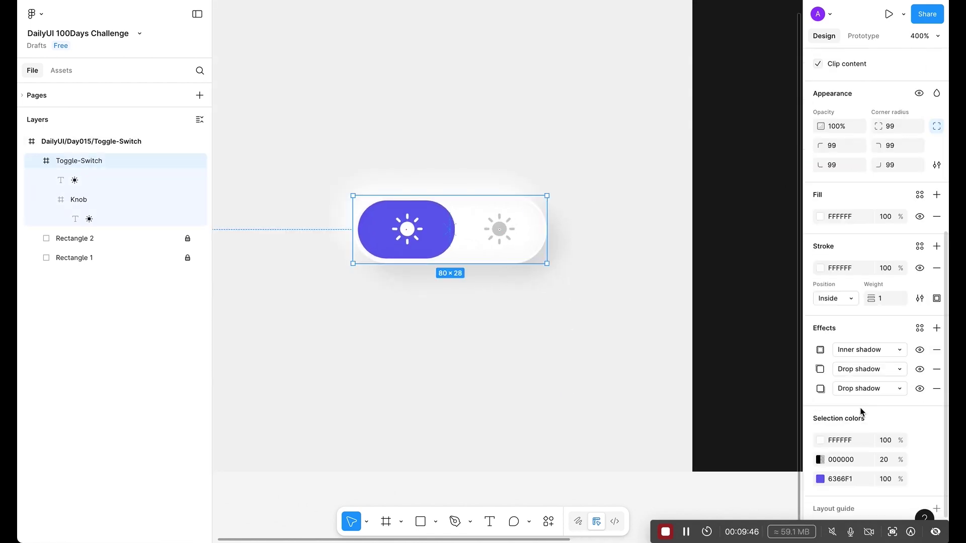
{"action": "left_click", "coordinate": [821, 351]}
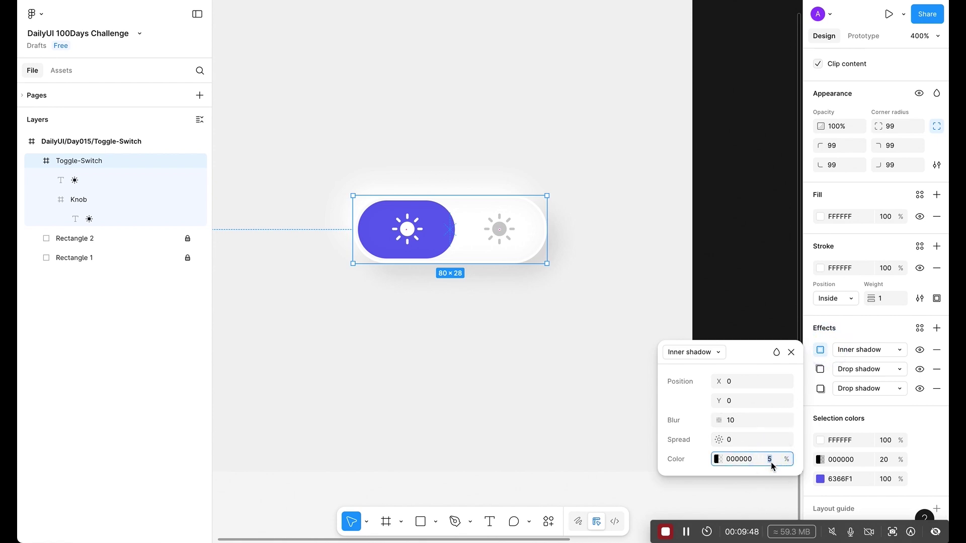
{"action": "type", "text": "10"}
{"action": "key", "text": "Escape"}
{"action": "scroll", "coordinate": [547, 308], "scroll_direction": "down", "scroll_amount": 1, "text": "ctrl"}
{"action": "key", "text": "shift+1"}
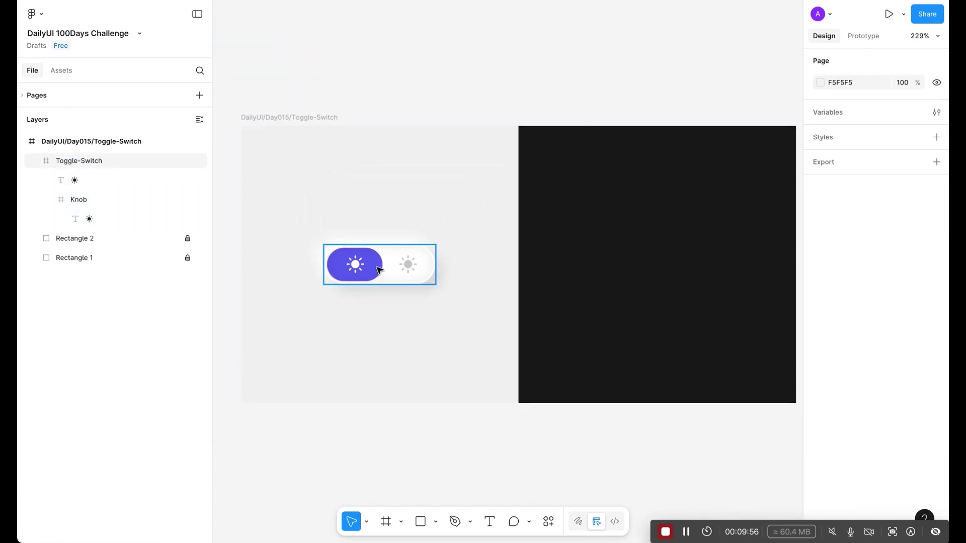
- Alt-drag a test copy of the toggle onto the dark half, then delete it
{"action": "left_click", "coordinate": [380, 270]}
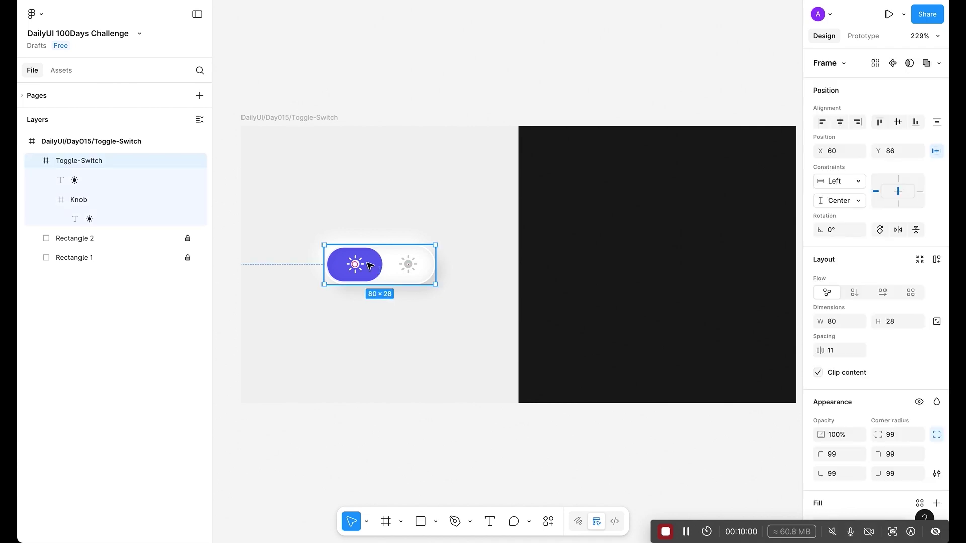
{"action": "left_click_drag", "start_coordinate": [370, 265], "coordinate": [671, 263]}
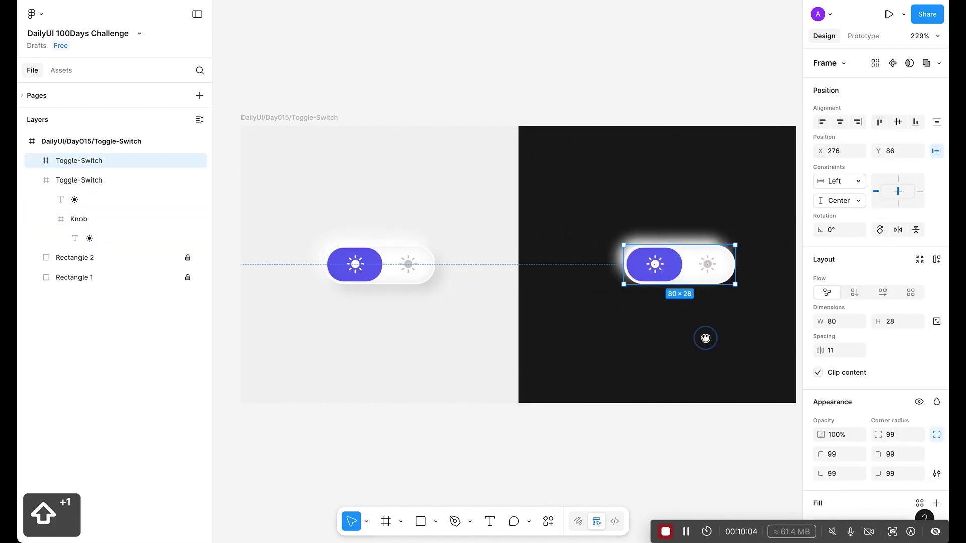
{"action": "left_click_drag", "start_coordinate": [703, 337], "coordinate": [625, 341]}
{"action": "scroll", "coordinate": [633, 352], "scroll_direction": "up", "scroll_amount": 3}
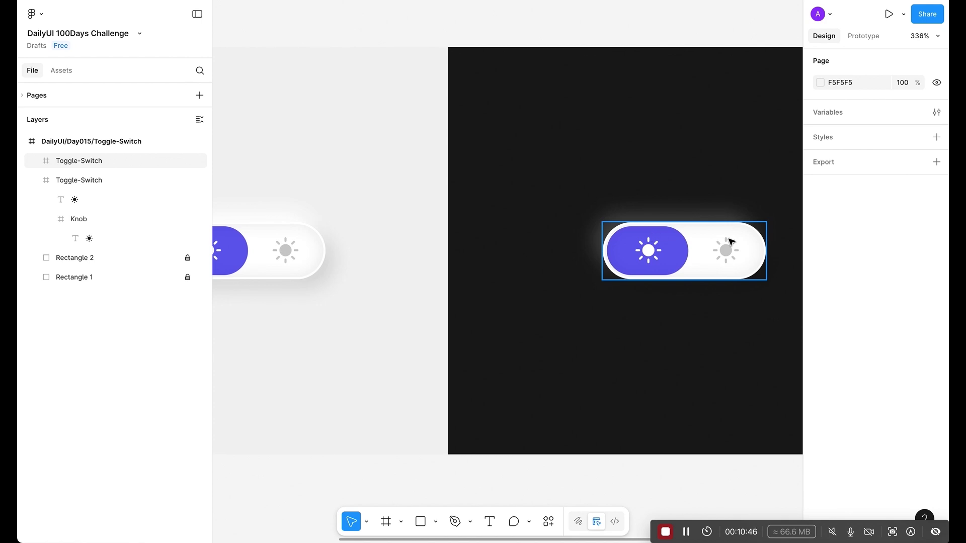
{"action": "left_click", "coordinate": [733, 268]}
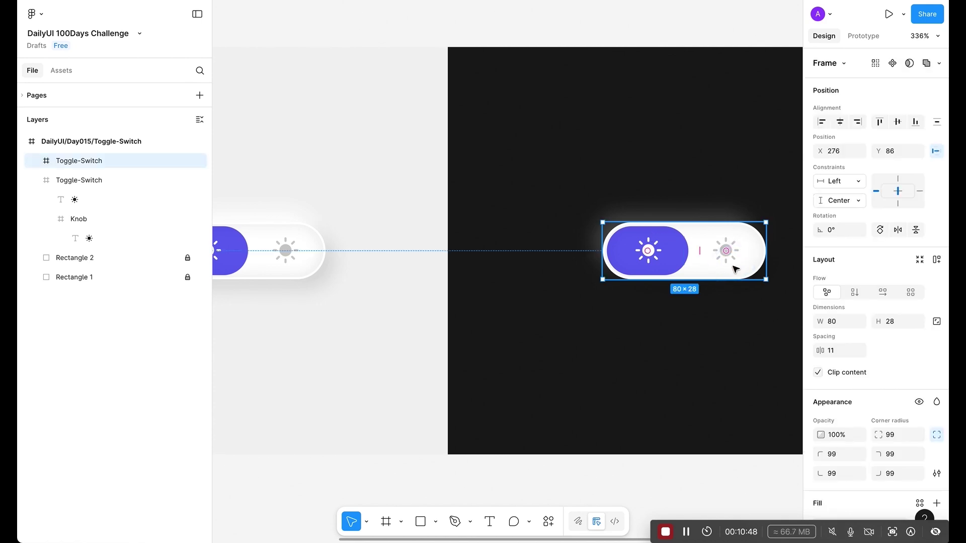
{"action": "key", "text": "BackSpace"}
{"action": "left_click_drag", "start_coordinate": [485, 261], "coordinate": [627, 283]}
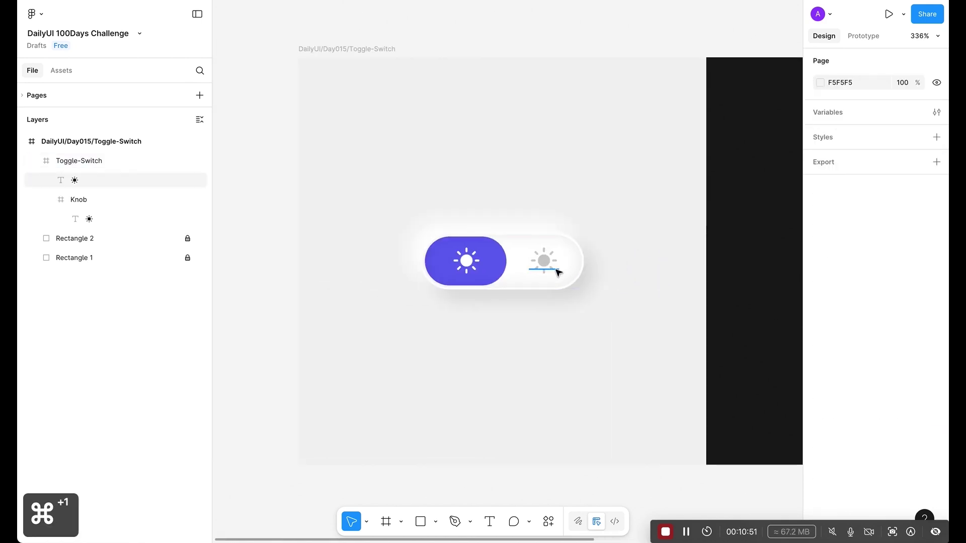
{"action": "scroll", "coordinate": [557, 267], "scroll_direction": "up", "scroll_amount": 2}
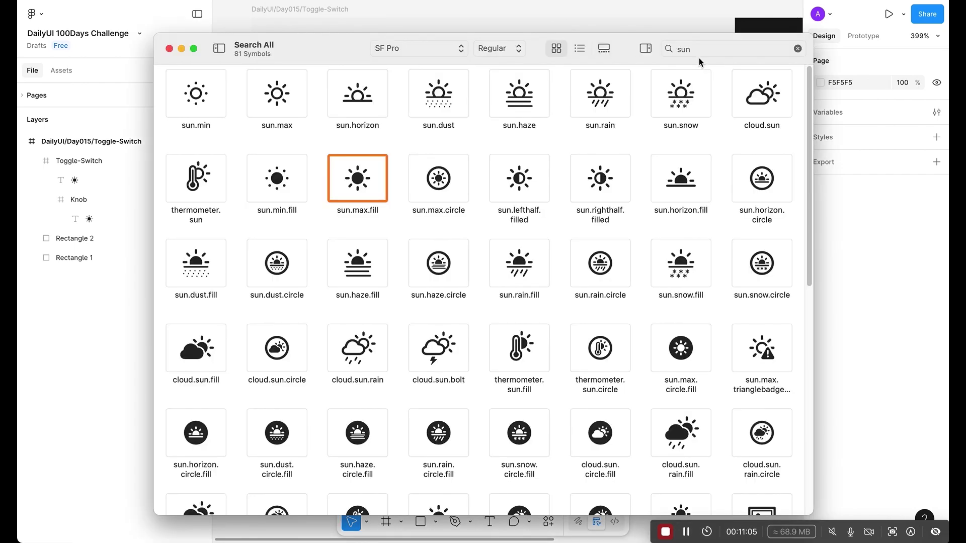
- Search SF Symbols for 'moon' and copy the moon.fill symbol
{"action": "left_click", "coordinate": [696, 49]}
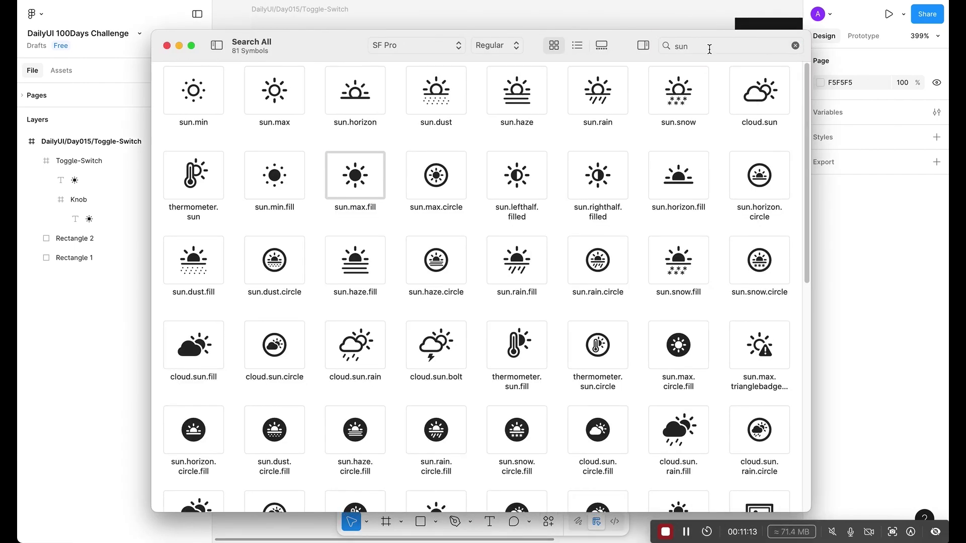
{"action": "key", "text": "super+f"}
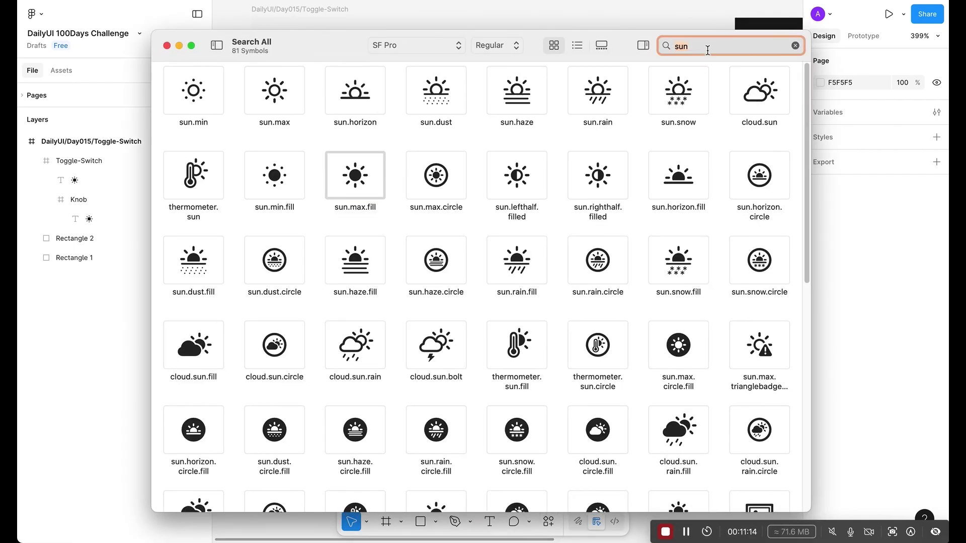
{"action": "type", "text": "moo"}
{"action": "type", "text": "n"}
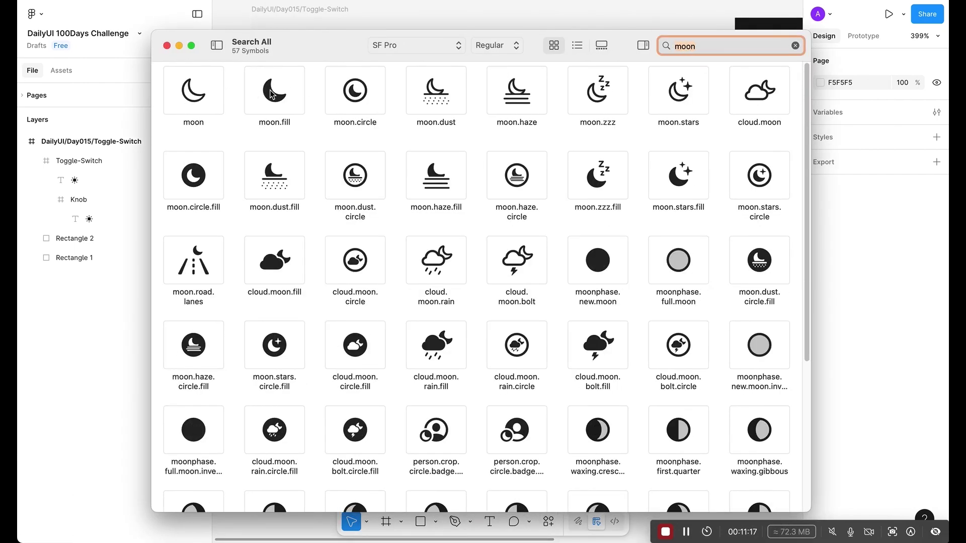
{"action": "left_click", "coordinate": [272, 94]}
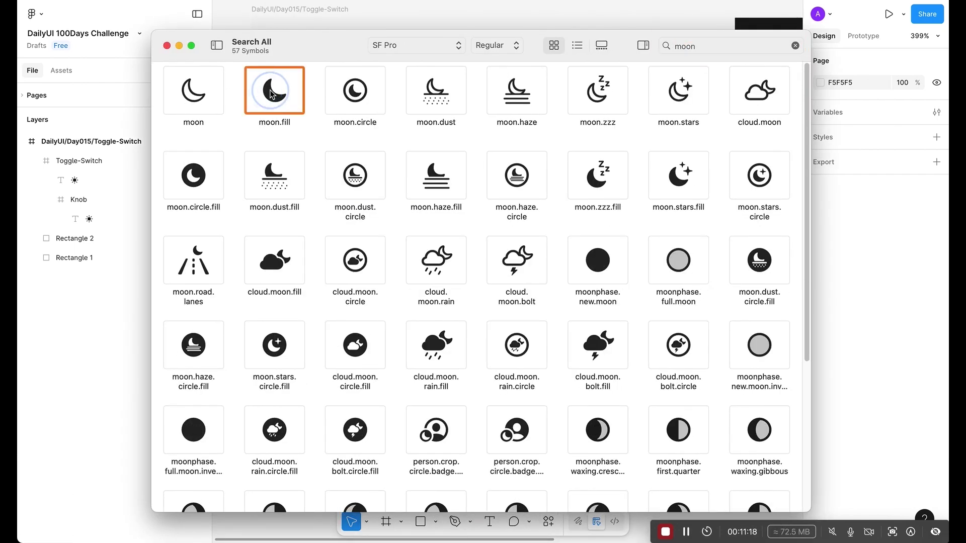
{"action": "right_click", "coordinate": [272, 94]}
{"action": "left_click", "coordinate": [313, 95]}
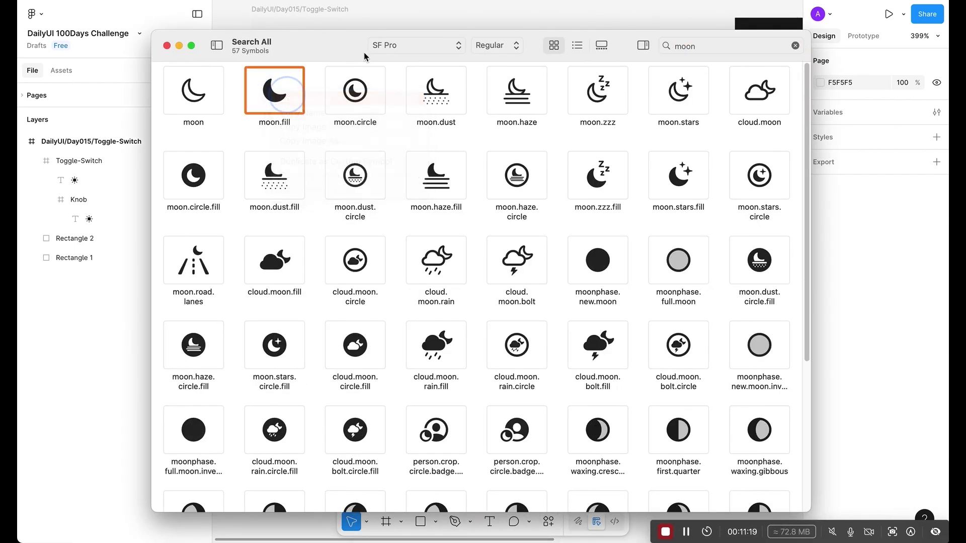
{"action": "left_click", "coordinate": [392, 13]}
- Replace the toggle's right-hand sun glyph with the pasted moon
{"action": "left_click", "coordinate": [551, 265], "text": "super"}
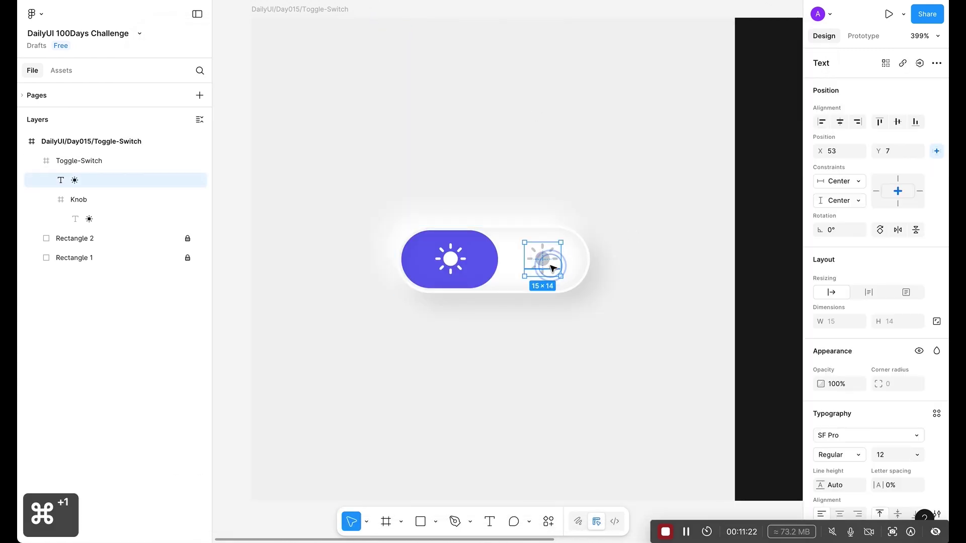
{"action": "double_click", "coordinate": [550, 266]}
{"action": "key", "text": "super+v"}
{"action": "left_click", "coordinate": [606, 304]}
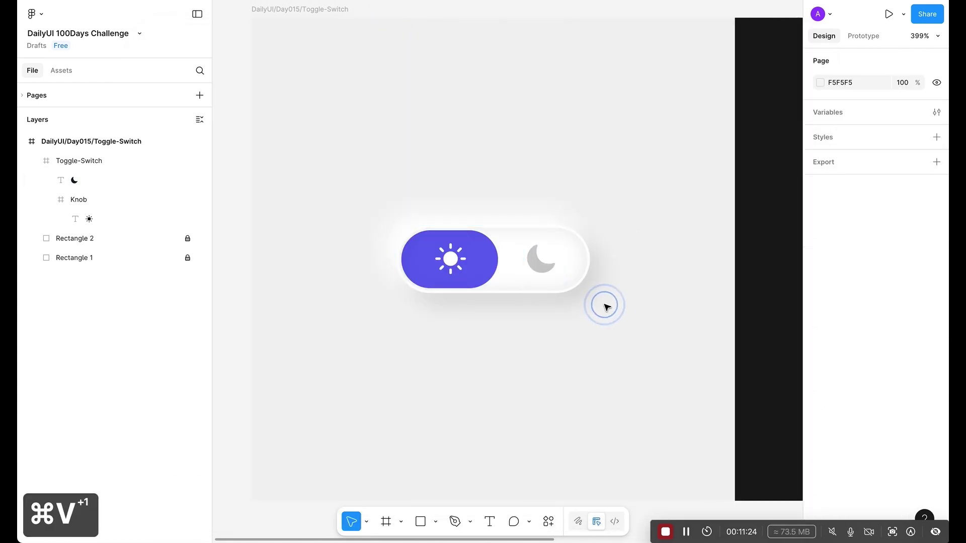
- Duplicate the toggle onto the centre of the dark half
{"action": "scroll", "coordinate": [606, 304], "scroll_direction": "down", "scroll_amount": 5}
{"action": "left_click_drag", "start_coordinate": [629, 324], "coordinate": [473, 296]}
{"action": "left_click", "coordinate": [393, 243]}
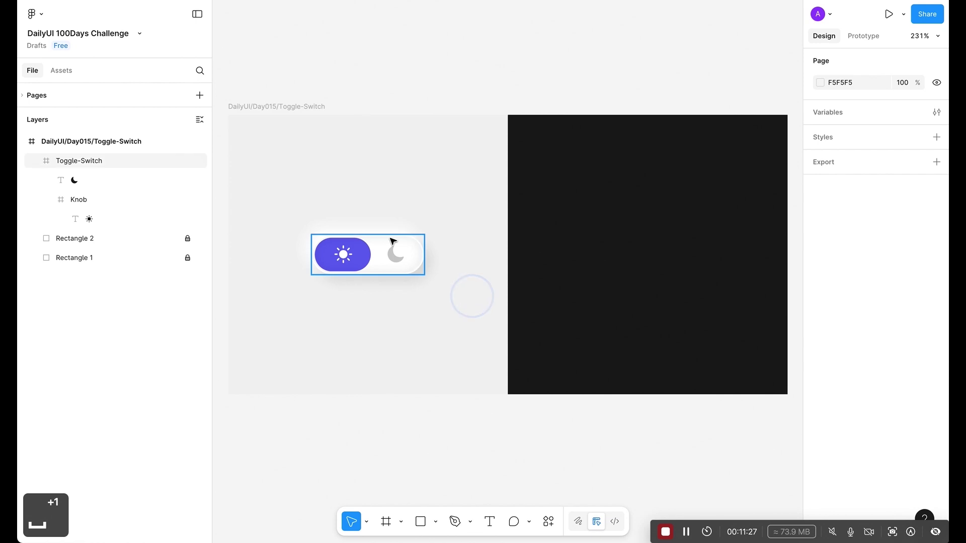
{"action": "left_click", "coordinate": [328, 268]}
{"action": "left_click_drag", "start_coordinate": [350, 263], "coordinate": [630, 262]}
- Change the dark toggle's track fill from FFFFFF to 000000 at 75% opacity
{"action": "left_click", "coordinate": [702, 67]}
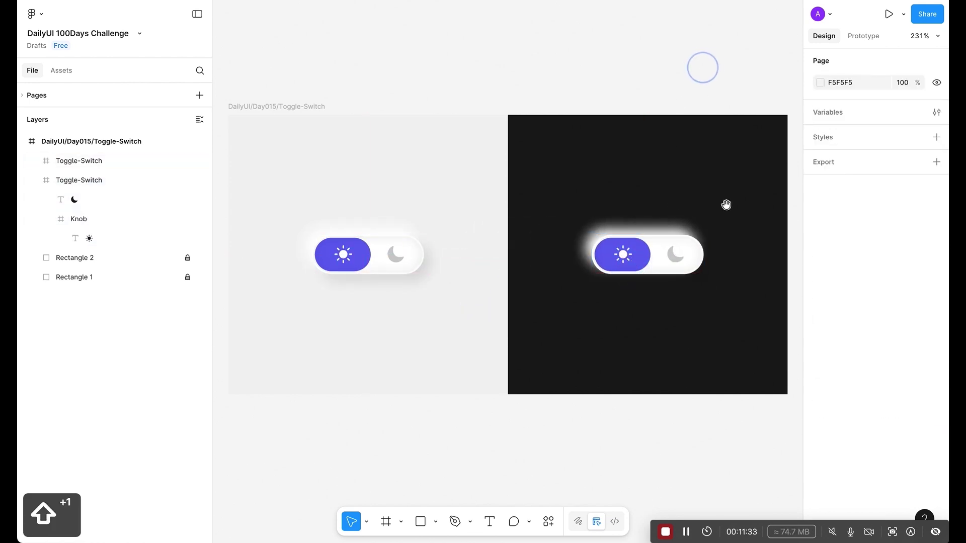
{"action": "scroll", "coordinate": [578, 252], "scroll_direction": "up", "scroll_amount": 5}
{"action": "scroll", "coordinate": [554, 287], "scroll_direction": "down", "scroll_amount": 2}
{"action": "left_click_drag", "start_coordinate": [545, 303], "coordinate": [543, 308]}
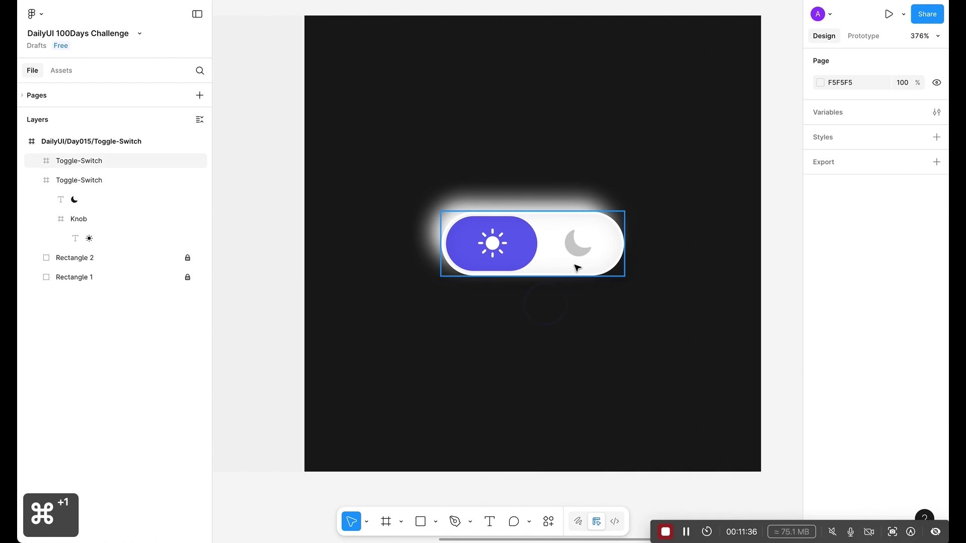
{"action": "left_click", "coordinate": [576, 267]}
{"action": "scroll", "coordinate": [846, 265], "scroll_direction": "down", "scroll_amount": 6}
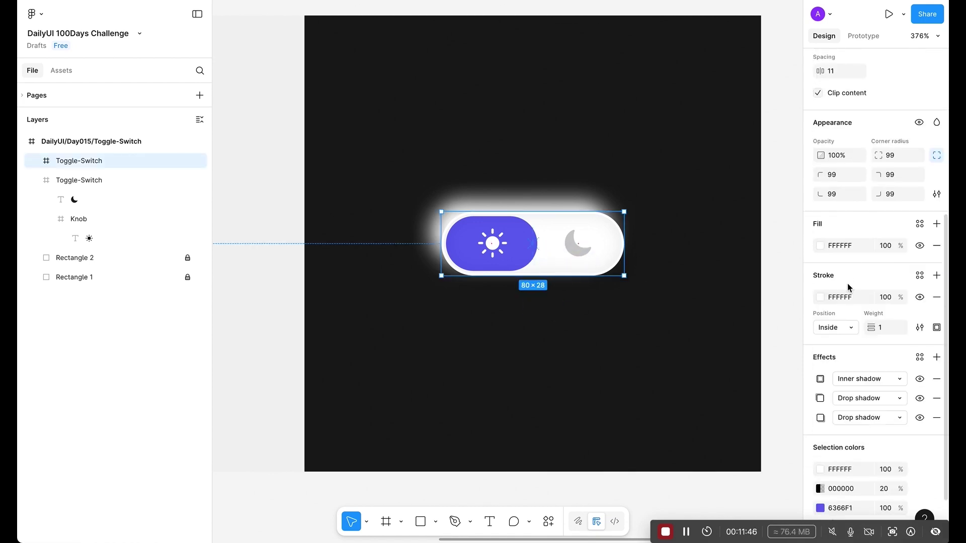
{"action": "left_click", "coordinate": [853, 246]}
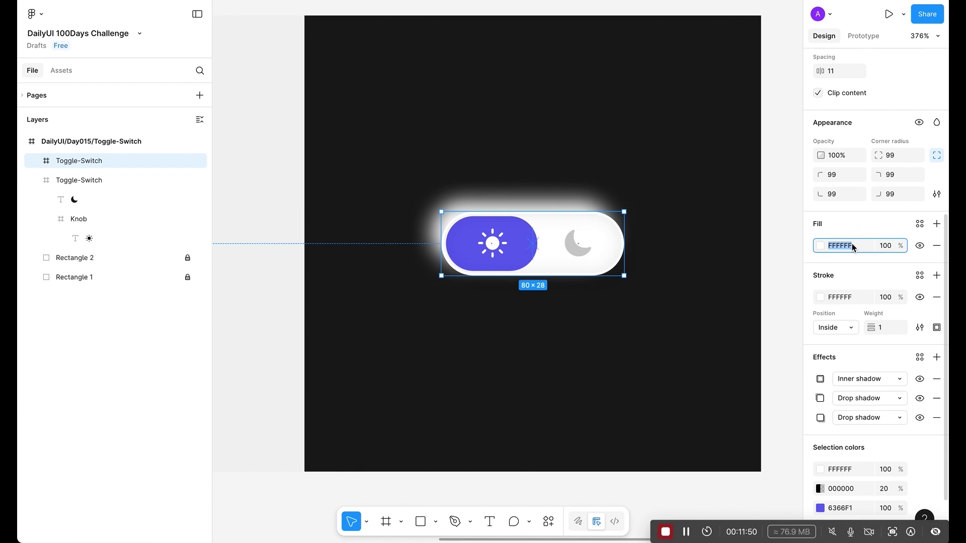
{"action": "type", "text": "000000"}
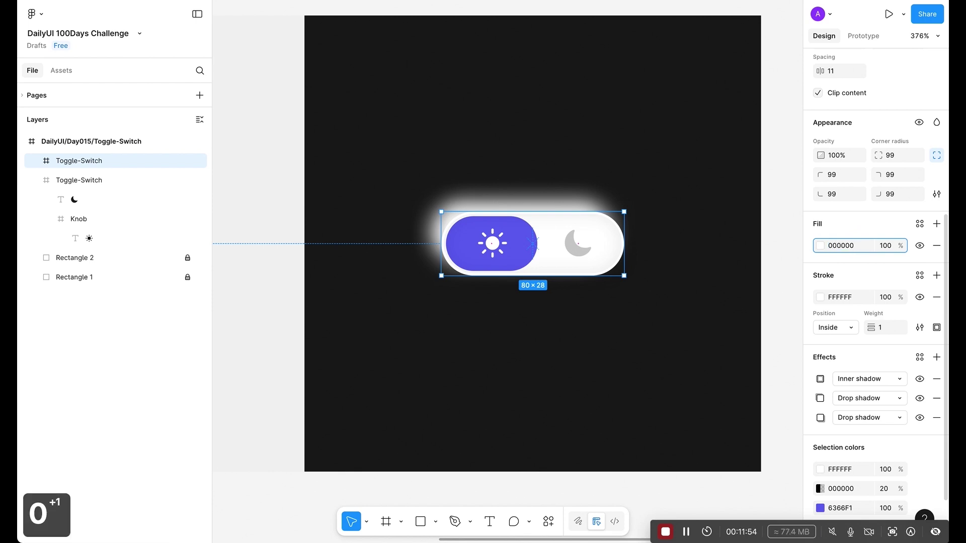
{"action": "left_click", "coordinate": [859, 258]}
{"action": "left_click", "coordinate": [892, 250]}
{"action": "key", "text": "BackSpace"}
{"action": "key", "text": "BackSpace"}
{"action": "key", "text": "BackSpace"}
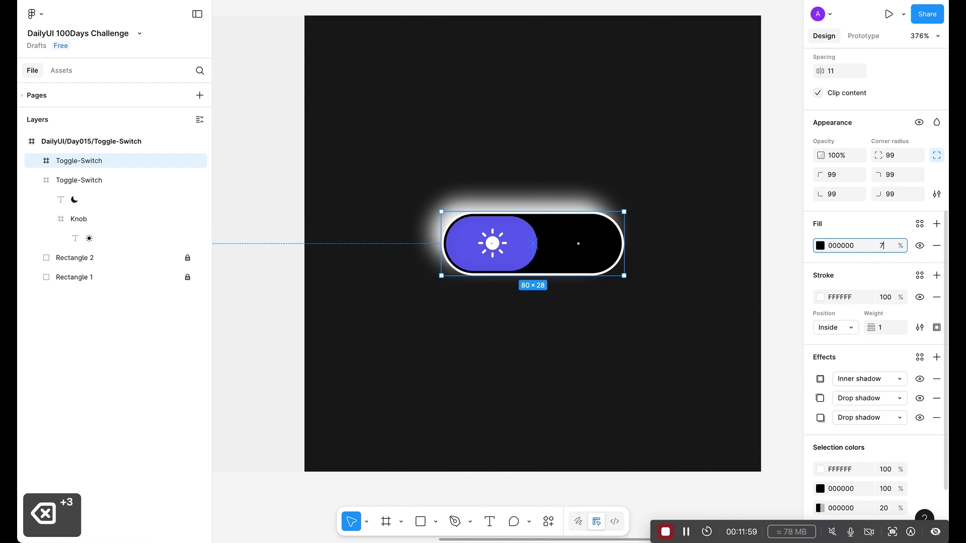
{"action": "type", "text": "75"}
{"action": "key", "text": "Return"}
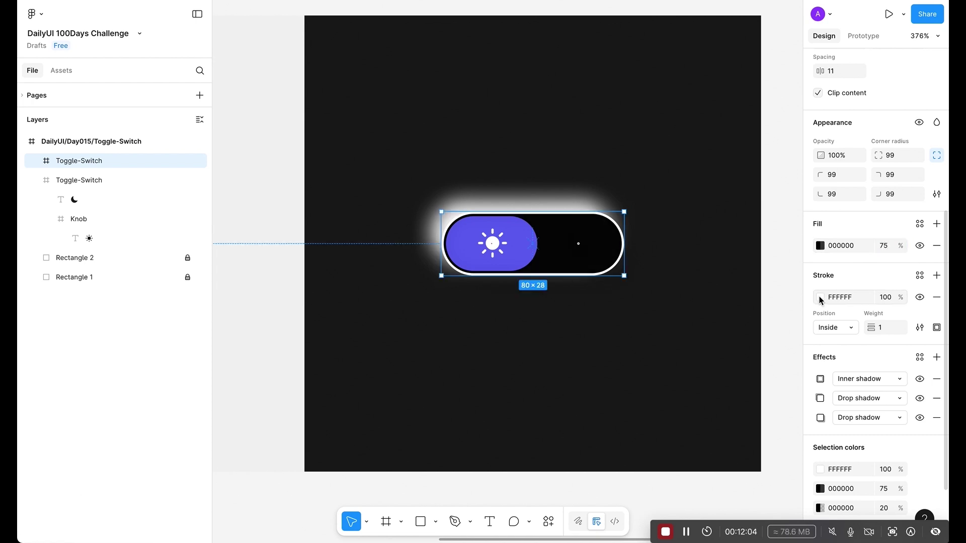
{"action": "key", "text": "Escape"}
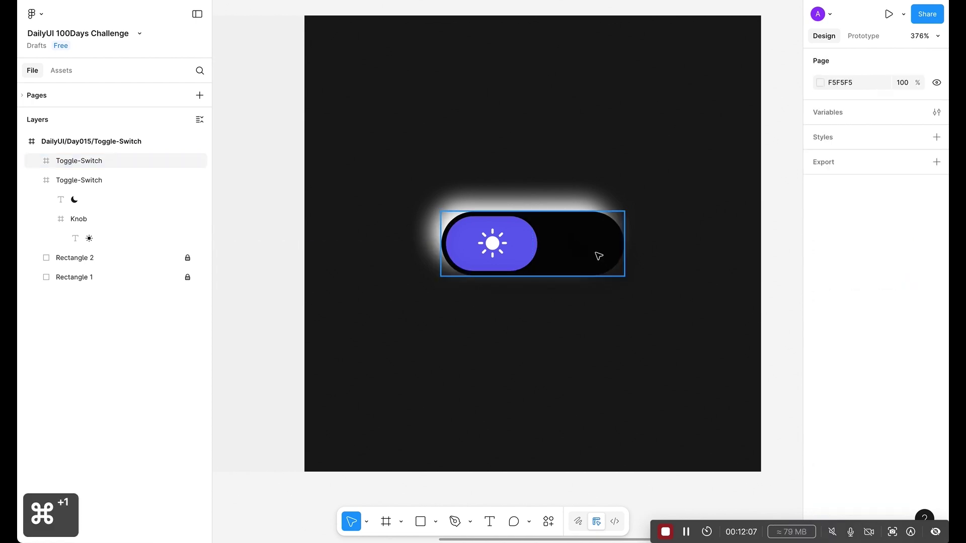
- Move the purple Knob to the right end of the dark toggle
{"action": "left_click", "coordinate": [591, 250]}
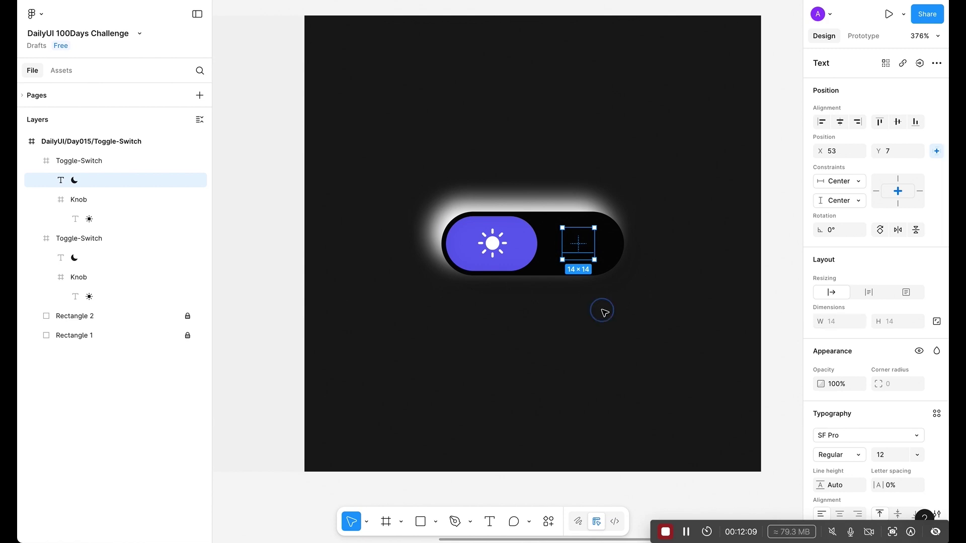
{"action": "left_click", "coordinate": [604, 309]}
{"action": "left_click", "coordinate": [584, 254]}
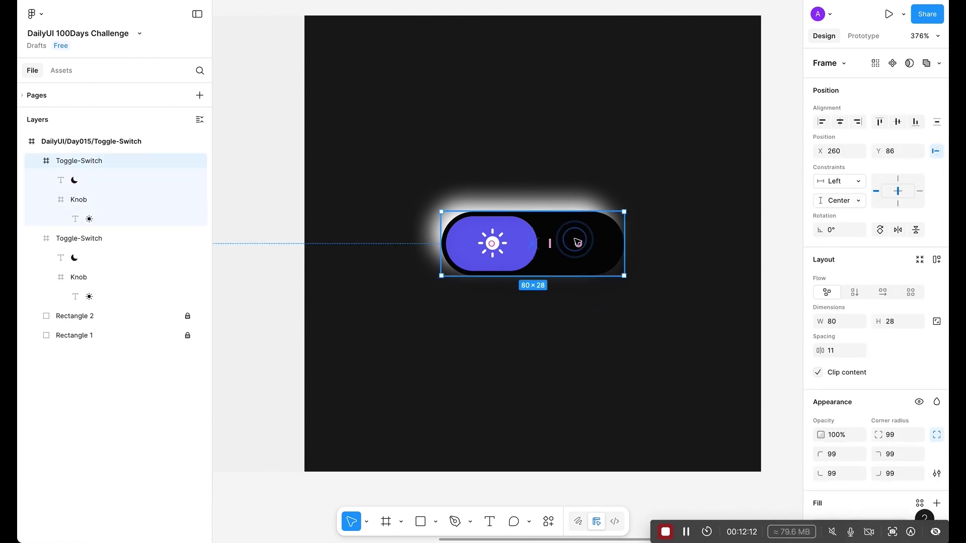
{"action": "left_click", "coordinate": [578, 243], "text": "shift"}
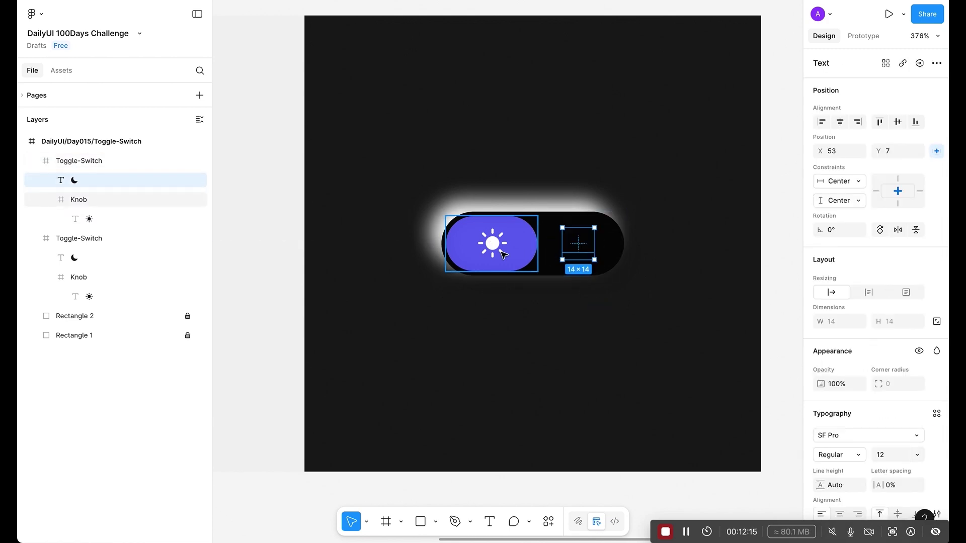
{"action": "left_click", "coordinate": [502, 250], "text": "shift"}
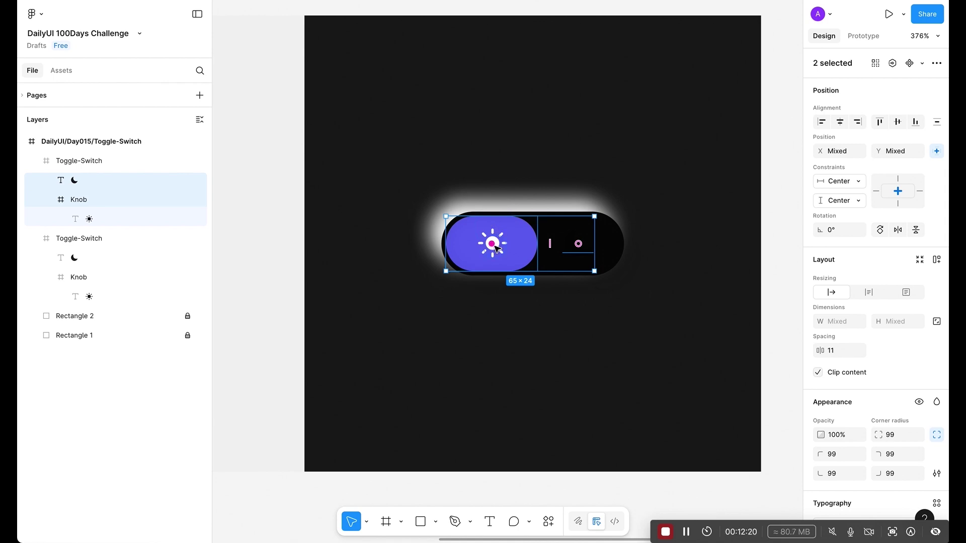
{"action": "left_click_drag", "start_coordinate": [495, 247], "coordinate": [577, 248]}
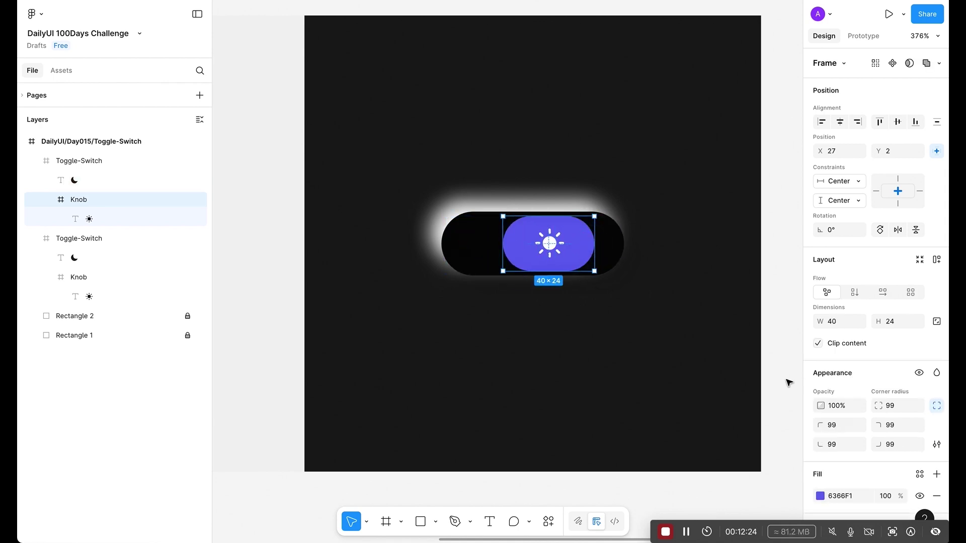
{"action": "key", "text": "shift+Right"}
{"action": "key", "text": "Right"}
{"action": "key", "text": "Right"}
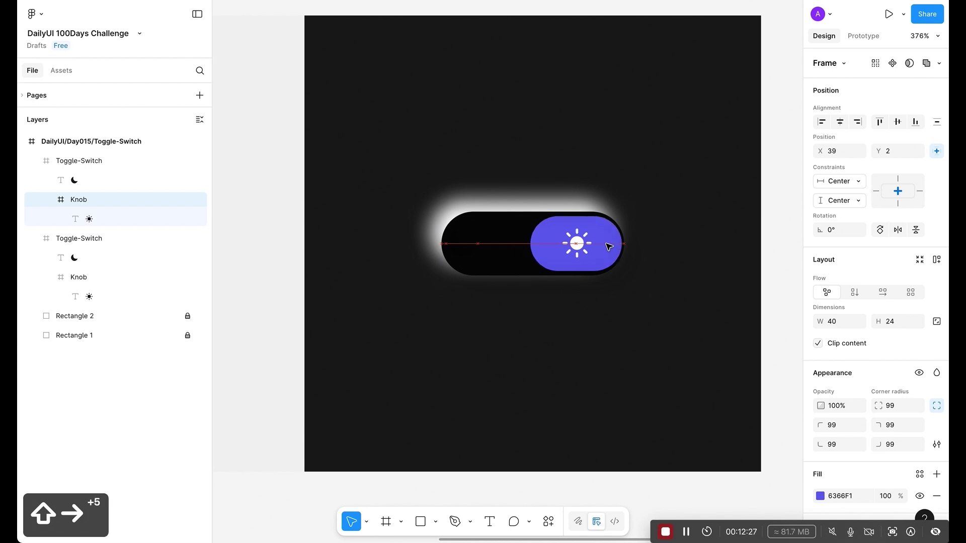
{"action": "key", "text": "alt"}
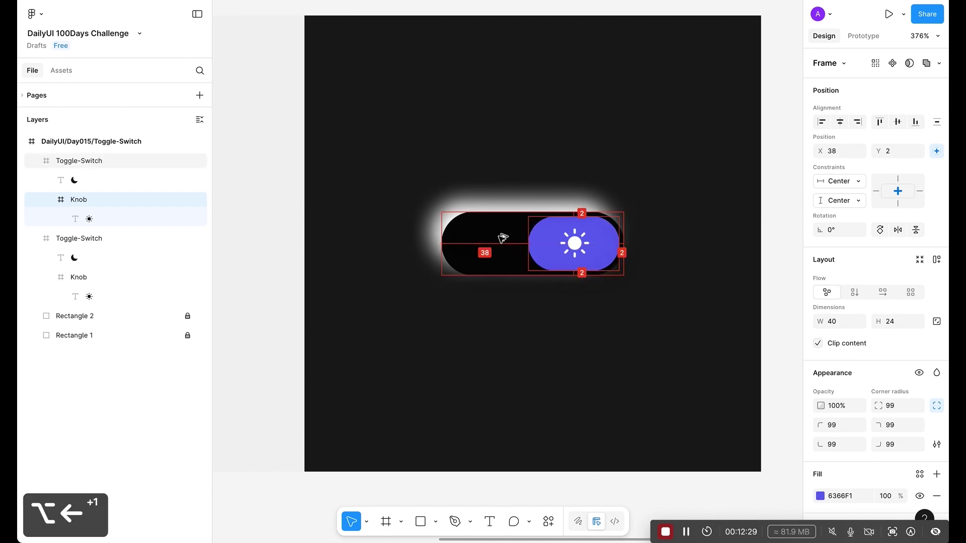
- Nudge the moon icon rightward into place on the left side
{"action": "left_click", "coordinate": [478, 247]}
{"action": "left_click", "coordinate": [477, 246]}
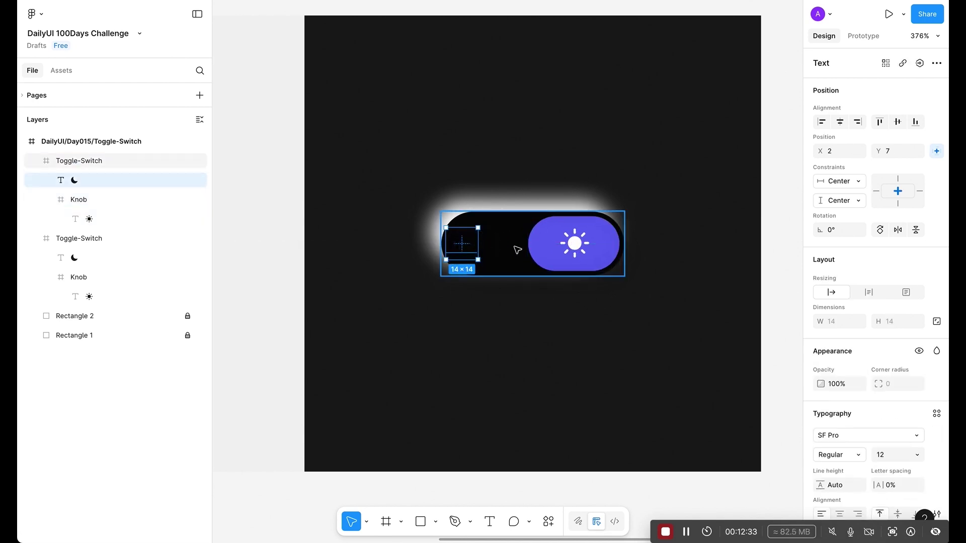
{"action": "key", "text": "shift+Right"}
{"action": "key", "text": "Right"}
{"action": "key", "text": "Right"}
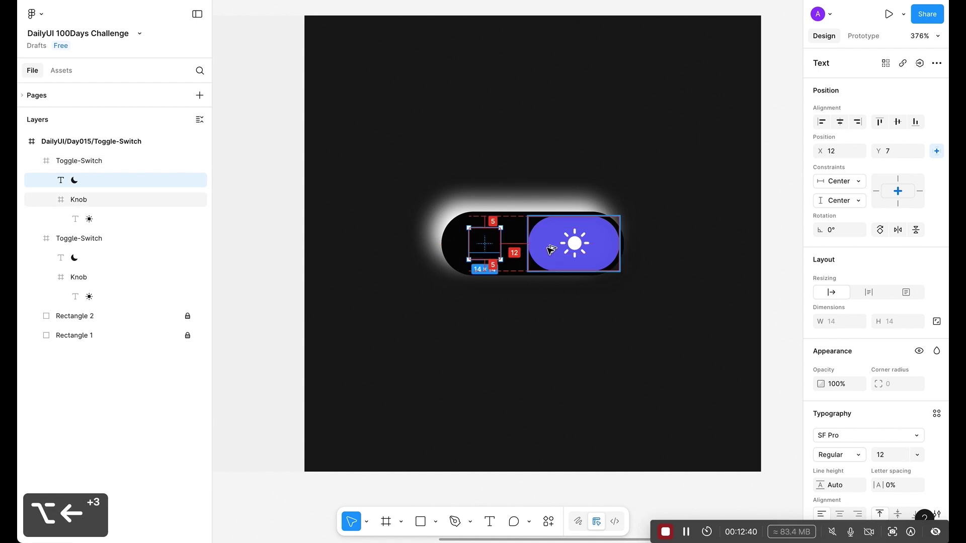
- Set the moon icon's fill colour to white FFFFFF
{"action": "scroll", "coordinate": [946, 269], "scroll_direction": "down", "scroll_amount": 3}
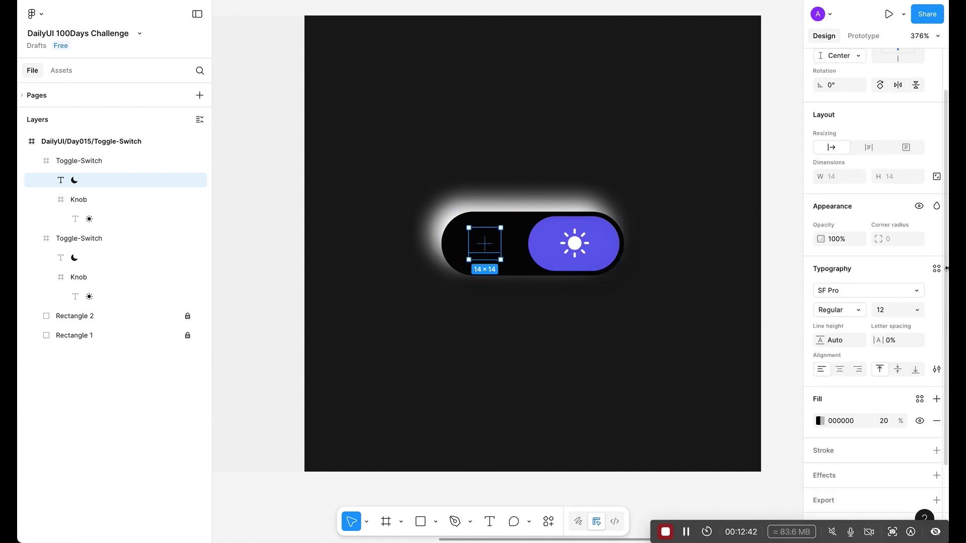
{"action": "left_click", "coordinate": [820, 421]}
{"action": "left_click", "coordinate": [717, 330]}
{"action": "left_click", "coordinate": [667, 296]}
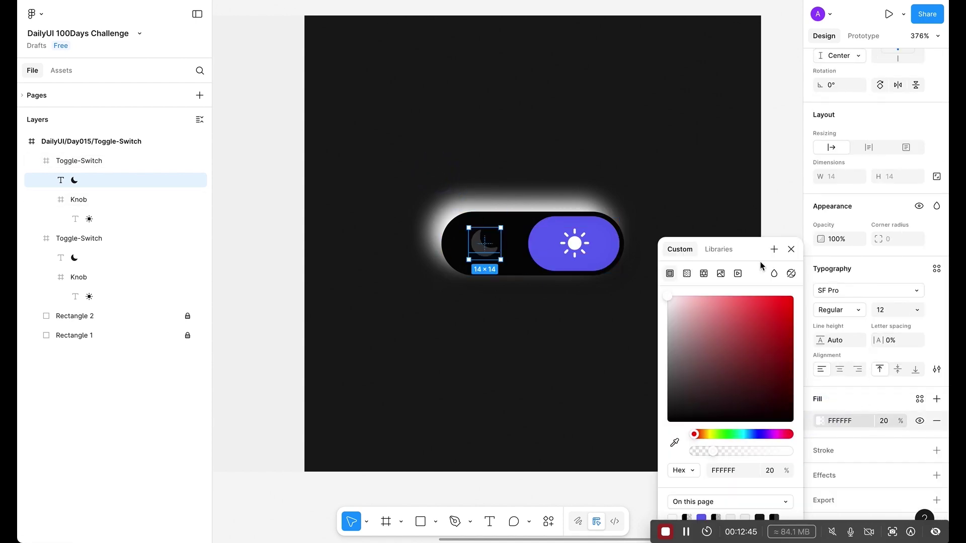
{"action": "left_click", "coordinate": [791, 249]}
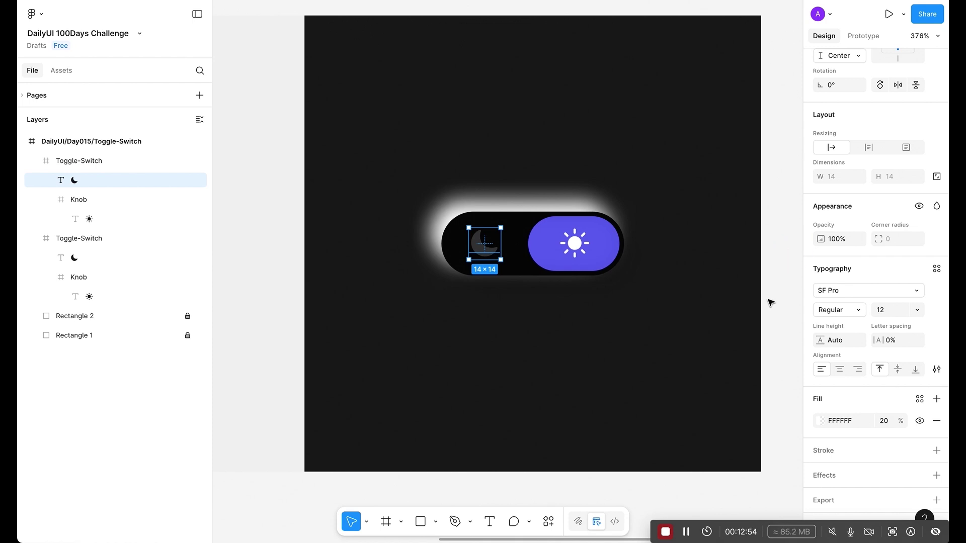
- Replace the Knob's sun with the copied moon at 100% opacity
{"action": "scroll", "coordinate": [683, 290], "scroll_direction": "down", "scroll_amount": 3}
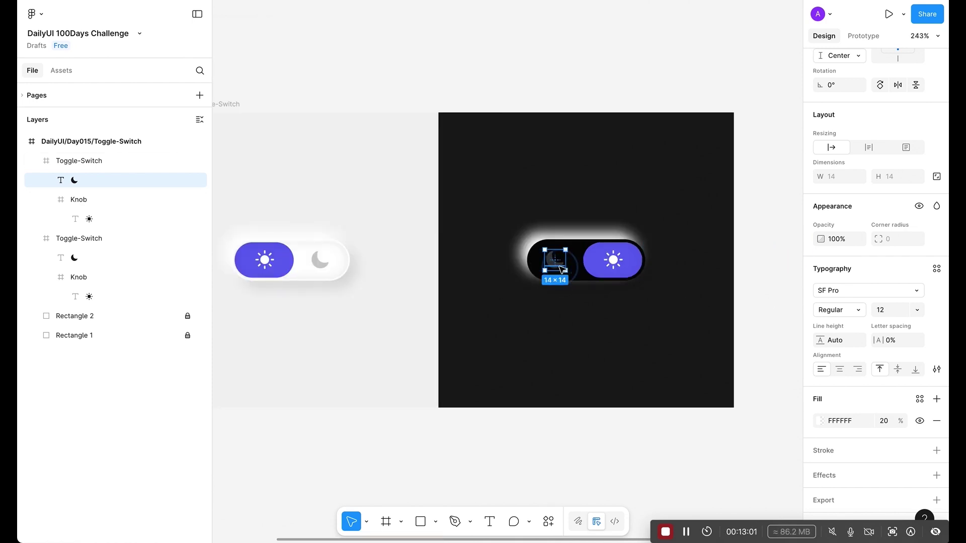
{"action": "key", "text": "ctrl+c"}
{"action": "double_click", "coordinate": [613, 261]}
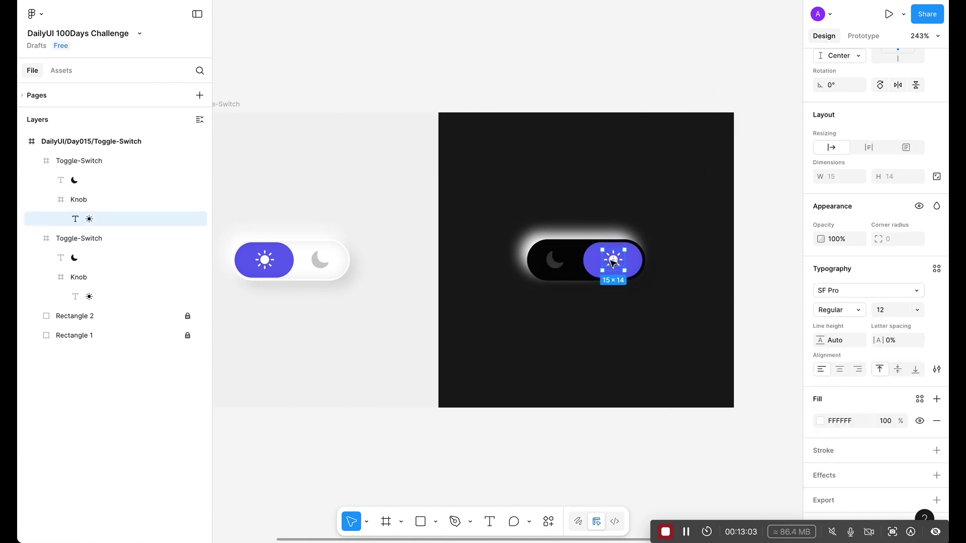
{"action": "key", "text": "ctrl+shift+r"}
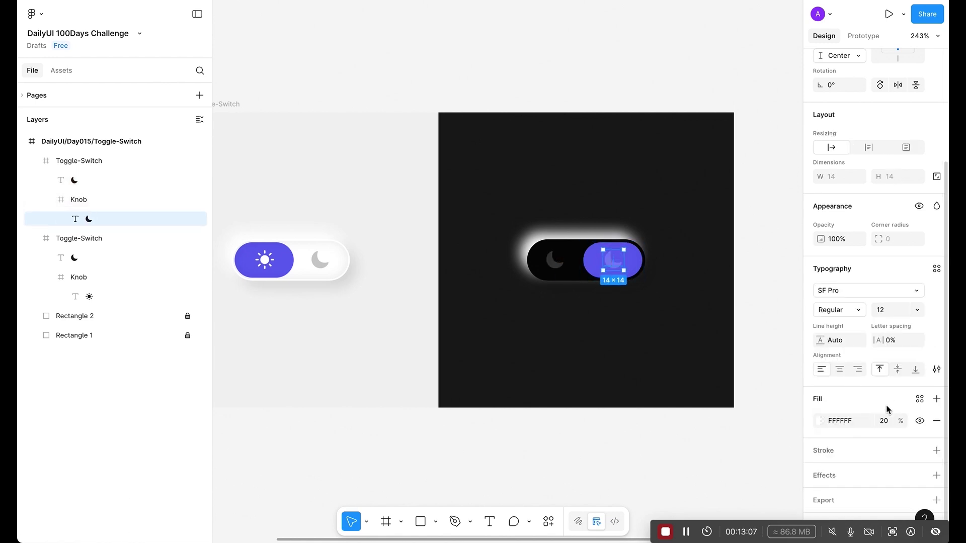
{"action": "left_click", "coordinate": [888, 421]}
{"action": "type", "text": "100"}
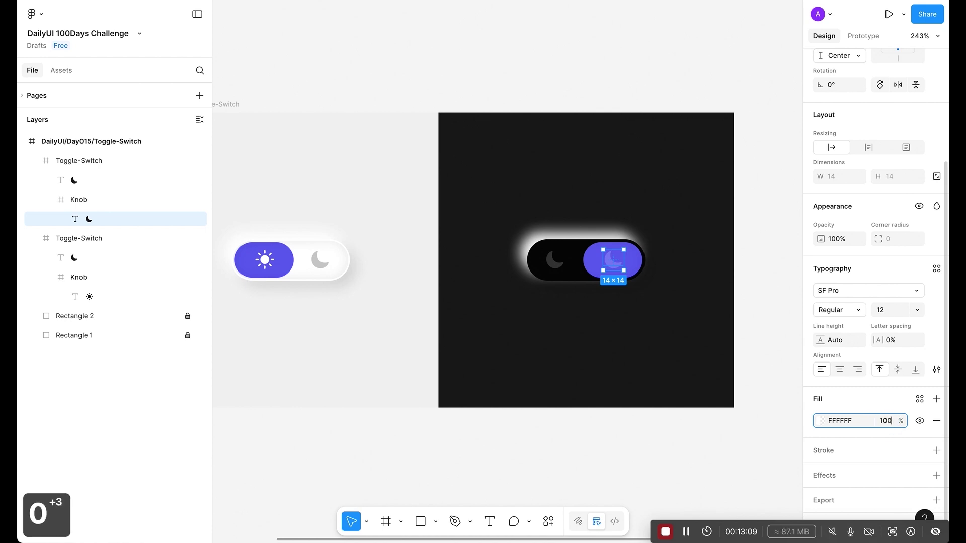
{"action": "key", "text": "Return"}
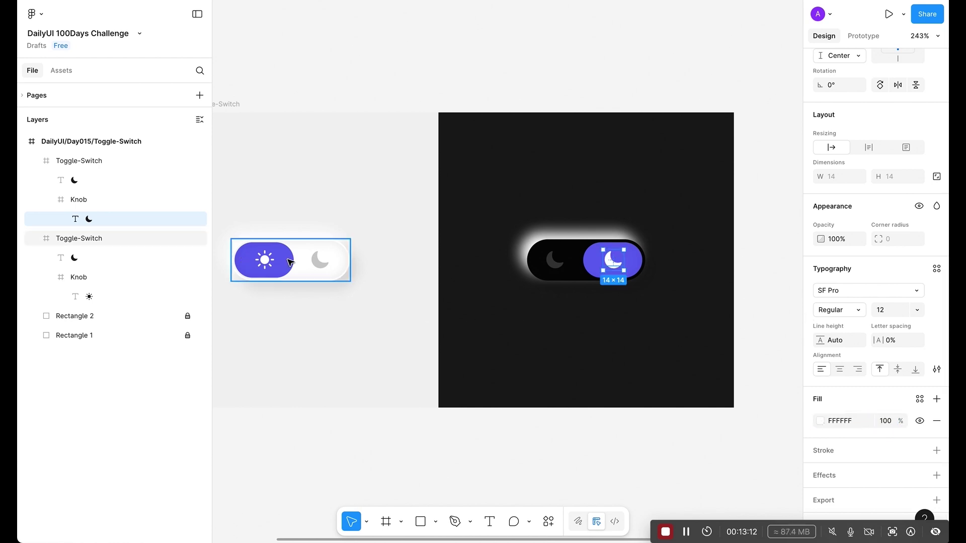
- Swap the dark toggle's left moon for the light toggle's sun at 20% opacity
{"action": "left_click", "coordinate": [265, 260]}
{"action": "double_click", "coordinate": [265, 261]}
{"action": "double_click", "coordinate": [266, 261]}
{"action": "key", "text": "super+c"}
{"action": "key", "text": "super+c"}
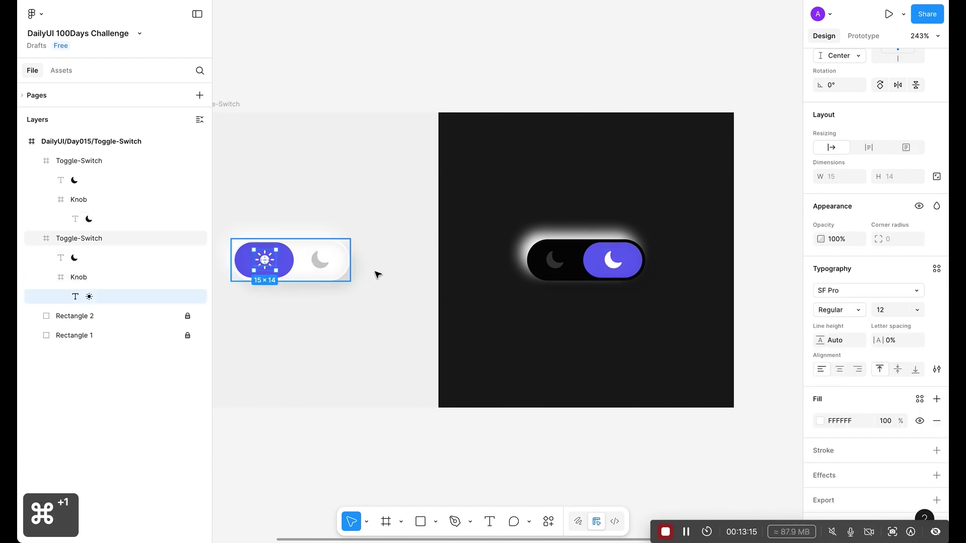
{"action": "key", "text": "super+shift+r"}
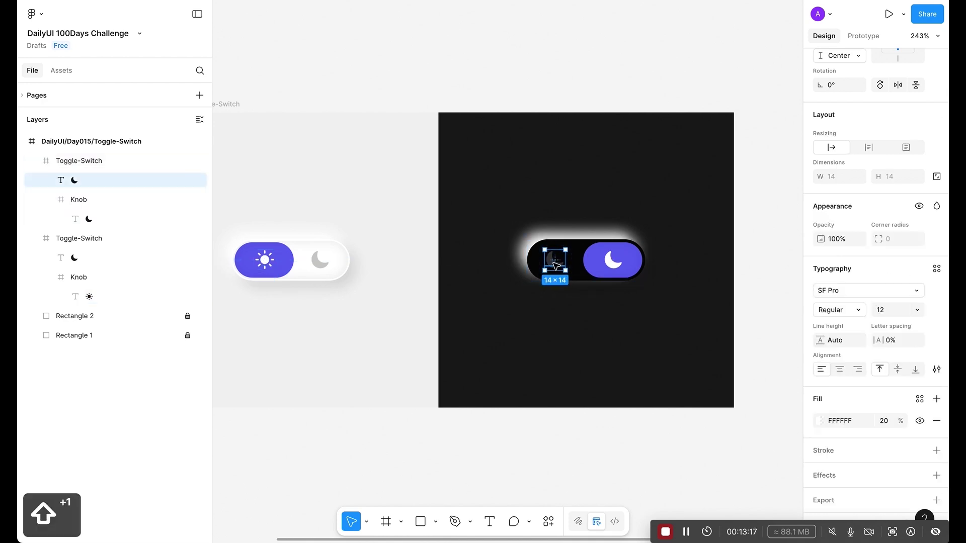
{"action": "key", "text": "super+shift+r"}
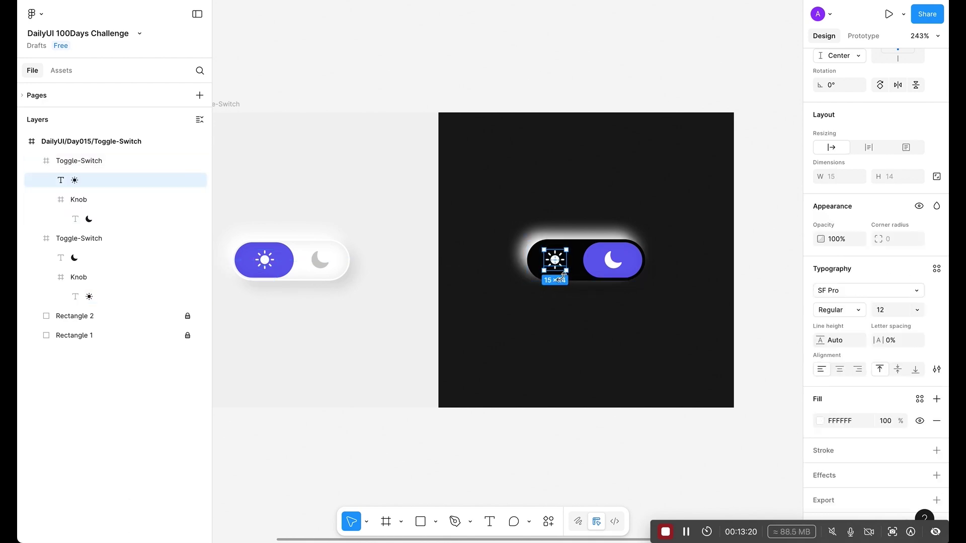
{"action": "key", "text": "2"}
{"action": "left_click", "coordinate": [587, 335]}
{"action": "scroll", "coordinate": [590, 277], "scroll_direction": "up", "scroll_amount": 2}
- Lower the dark toggle's white glow drop shadow to 10% opacity
{"action": "left_click", "coordinate": [571, 249]}
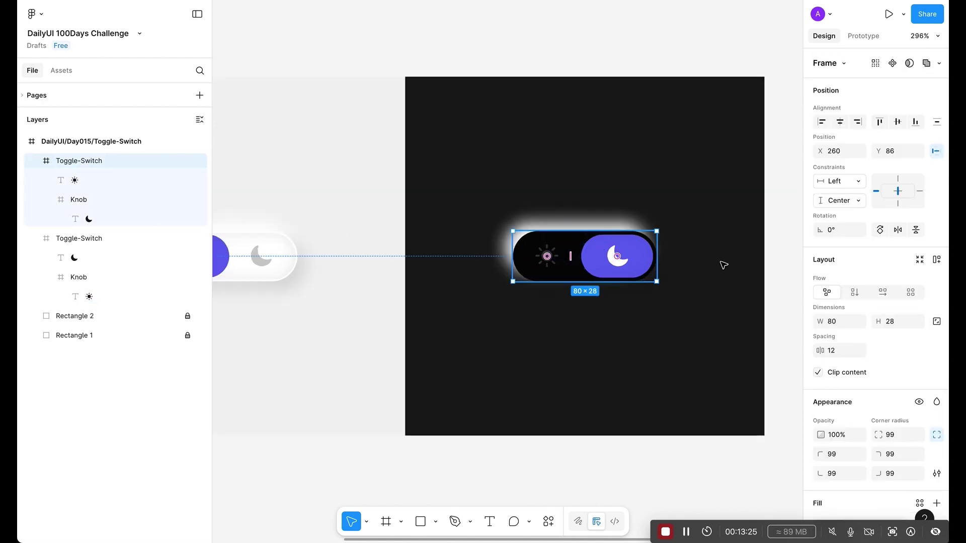
{"action": "scroll", "coordinate": [885, 302], "scroll_direction": "down", "scroll_amount": 7}
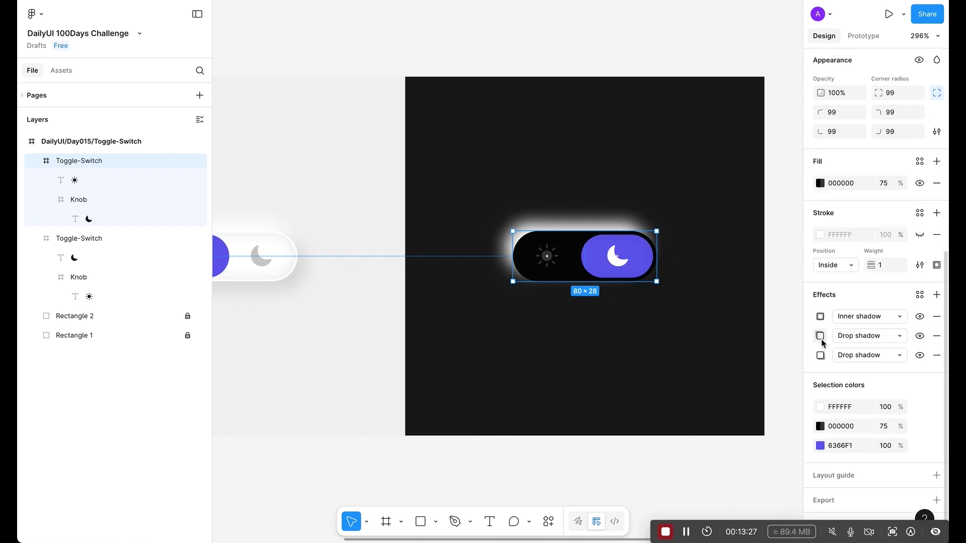
{"action": "left_click", "coordinate": [820, 335]}
{"action": "left_click", "coordinate": [777, 446]}
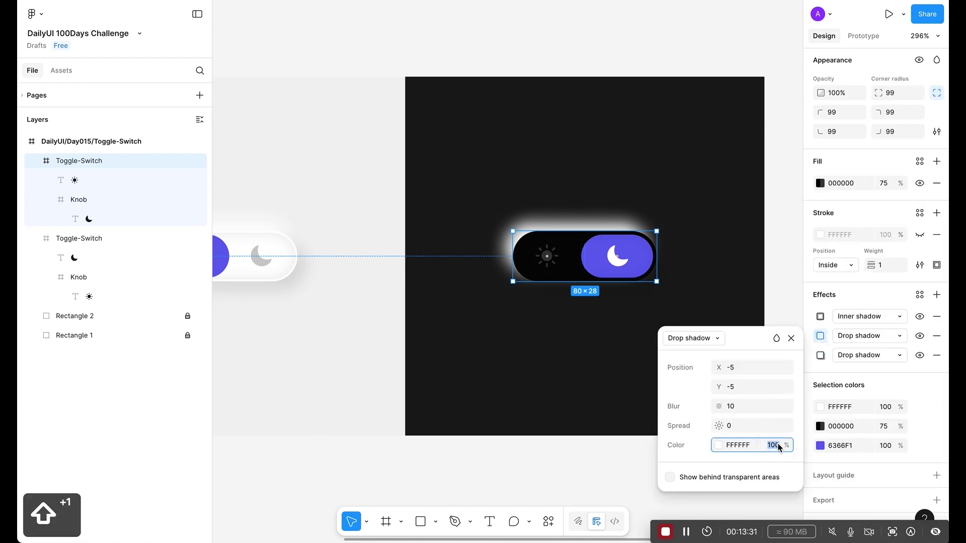
{"action": "key", "text": "shift+Down"}
{"action": "key", "text": "shift+Down"}
{"action": "key", "text": "shift+Down"}
{"action": "key", "text": "shift+Down"}
{"action": "key", "text": "shift+Down"}
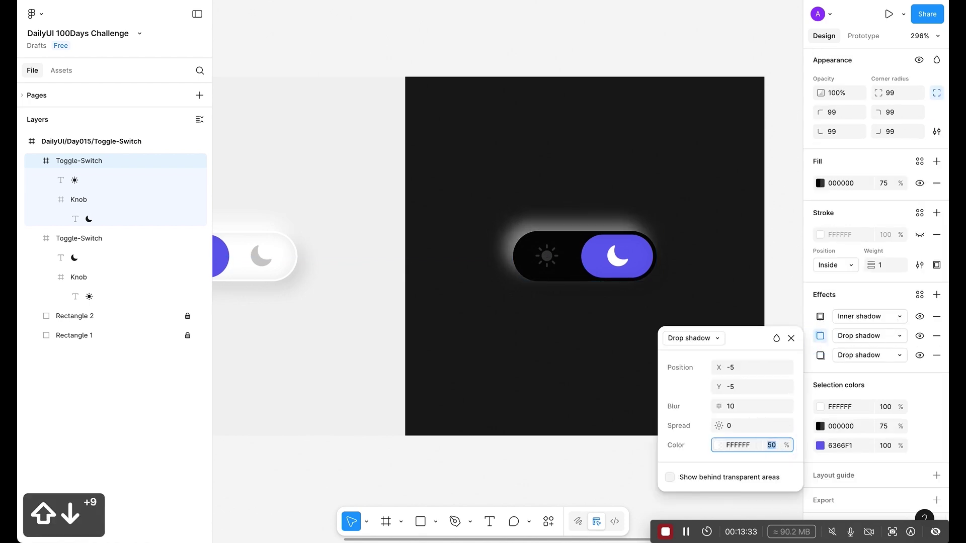
{"action": "key", "text": "shift+Down"}
{"action": "key", "text": "shift+Down"}
{"action": "key", "text": "shift+Down"}
{"action": "key", "text": "shift+Down"}
{"action": "key", "text": "Return"}
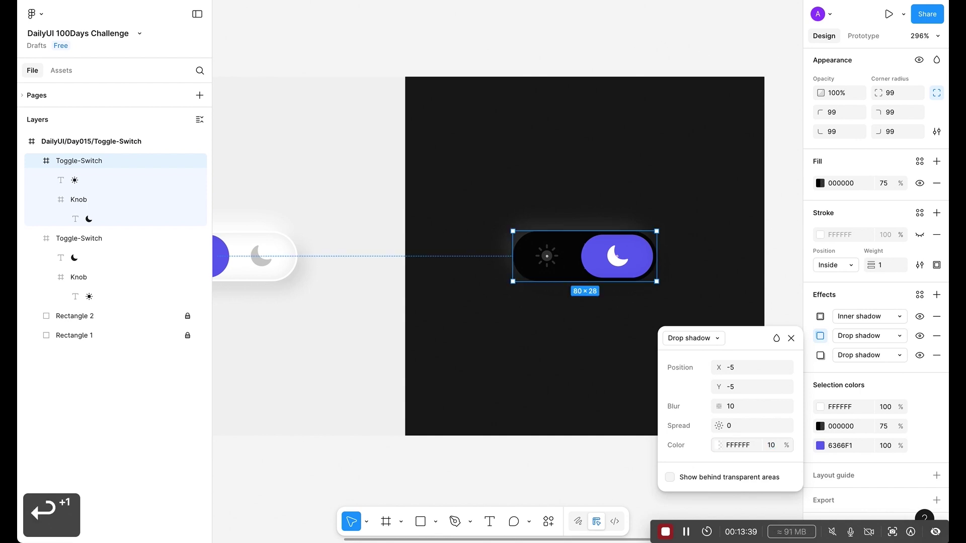
- Strengthen the third (black) drop shadow by raising its opacity
{"action": "left_click", "coordinate": [791, 339]}
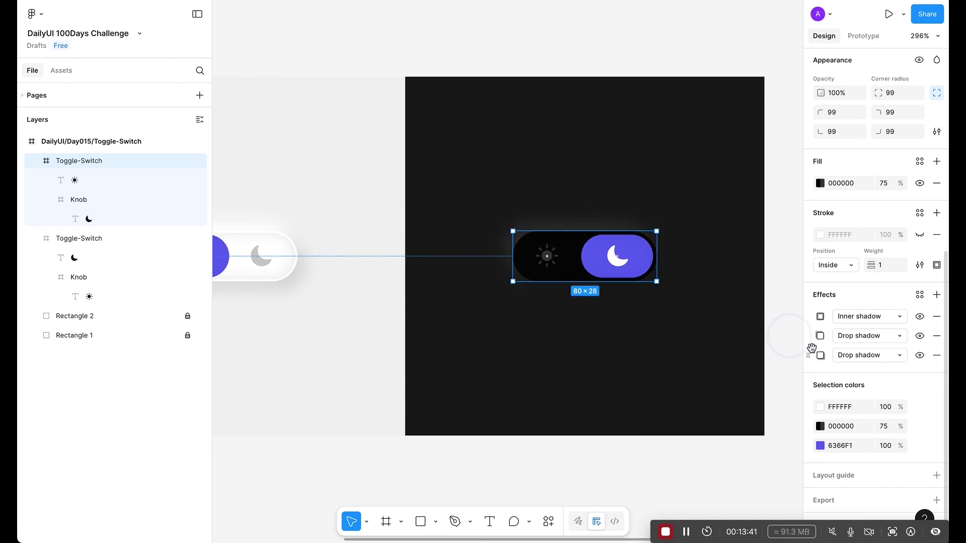
{"action": "left_click", "coordinate": [821, 355]}
{"action": "left_click", "coordinate": [771, 465]}
{"action": "key", "text": "shift+Up"}
{"action": "key", "text": "shift+Up"}
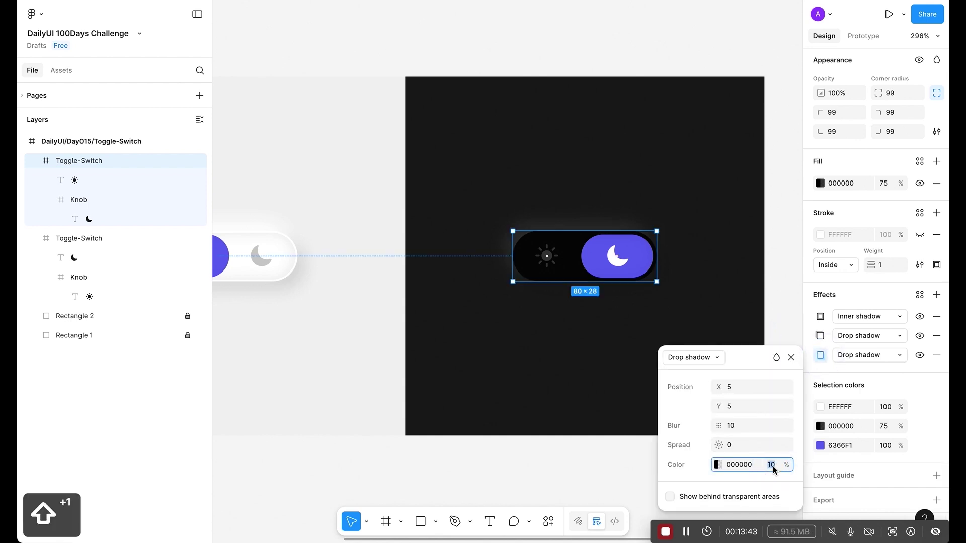
{"action": "key", "text": "shift+Up"}
{"action": "key", "text": "shift+Up"}
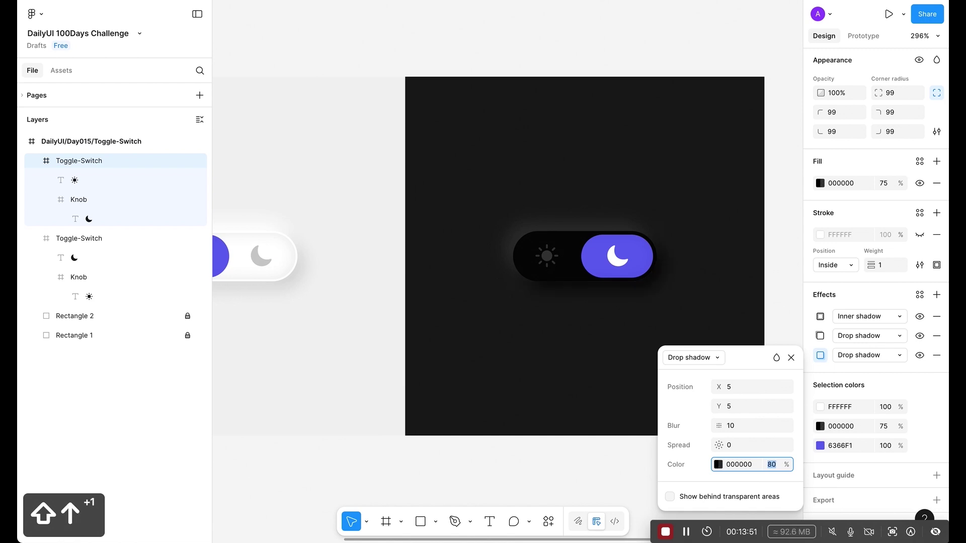
{"action": "key", "text": "Return"}
- Make the toggle's white outline visible and set its opacity to 5%
{"action": "left_click", "coordinate": [920, 235]}
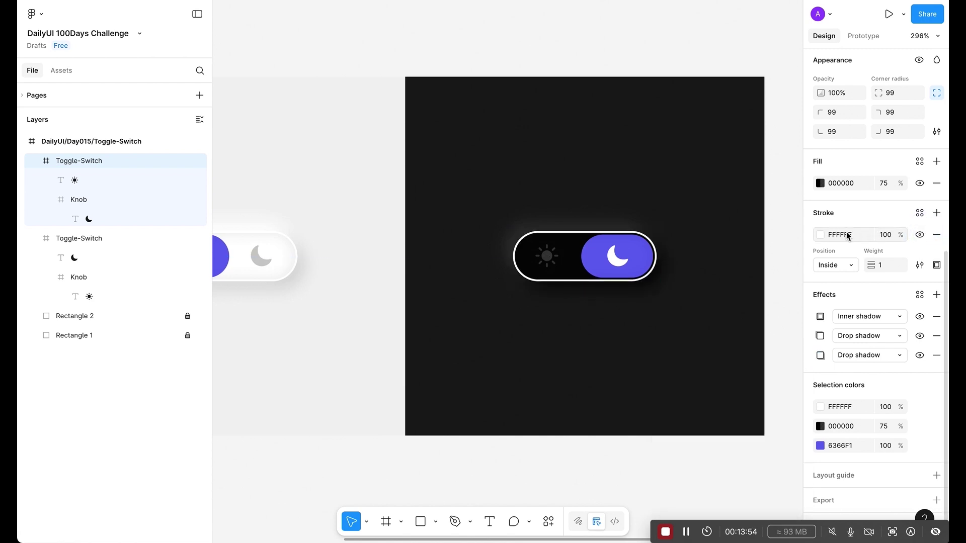
{"action": "left_click", "coordinate": [884, 235]}
{"action": "key", "text": "shift+Down"}
{"action": "key", "text": "shift+Down"}
{"action": "key", "text": "shift+Down"}
{"action": "key", "text": "shift+Down"}
{"action": "key", "text": "shift+Down"}
{"action": "key", "text": "shift+Down"}
{"action": "key", "text": "shift+Down"}
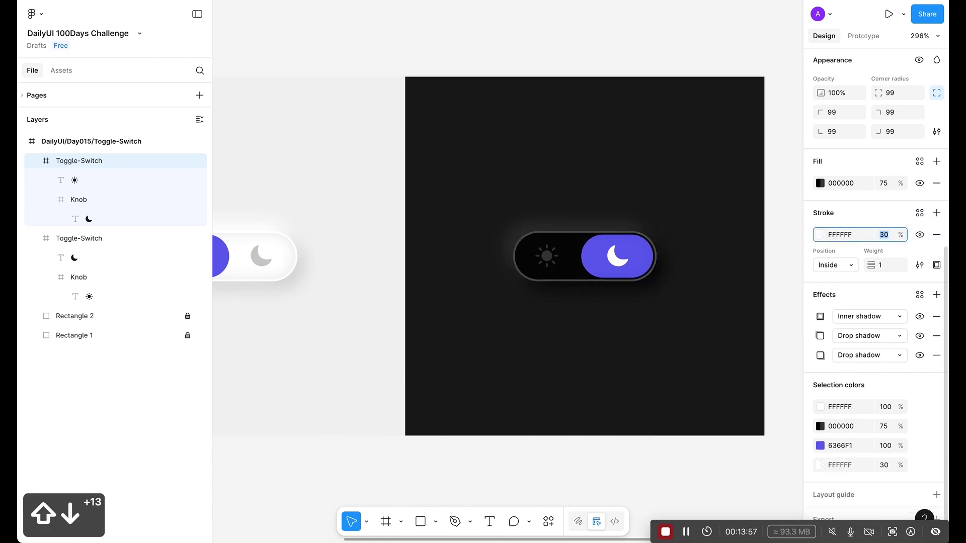
{"action": "type", "text": "5"}
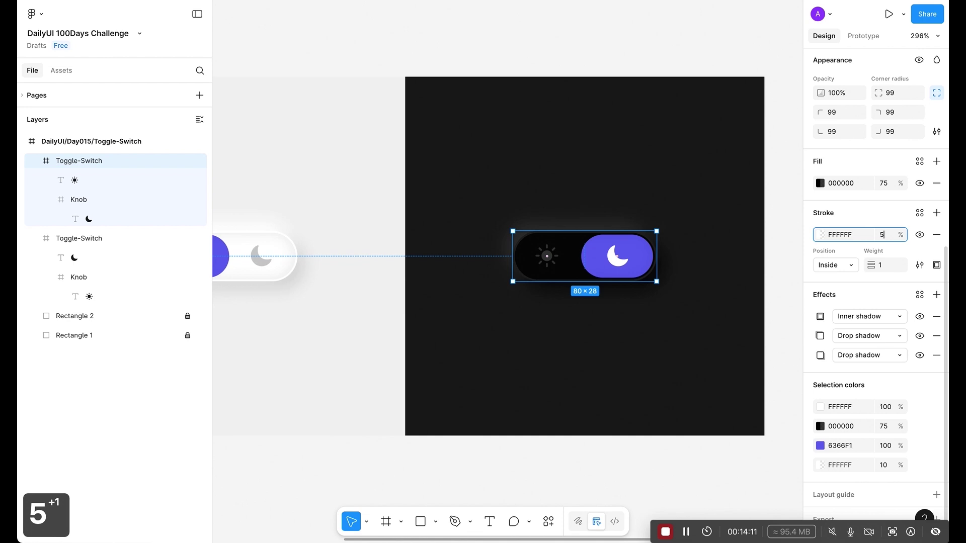
{"action": "key", "text": "Return"}
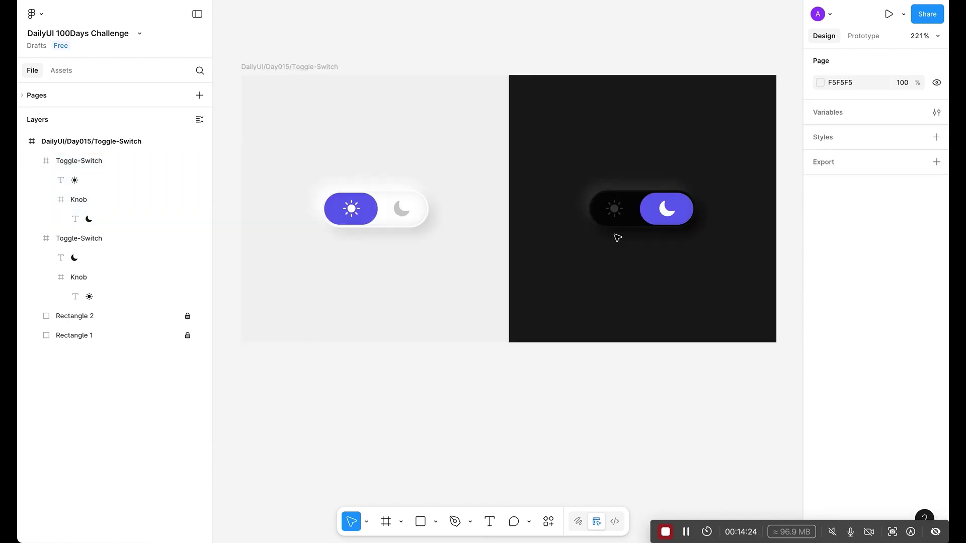
- Select both the light and dark toggles and create a component set from them
{"action": "left_click", "coordinate": [627, 209]}
{"action": "left_click", "coordinate": [352, 207], "text": "shift"}
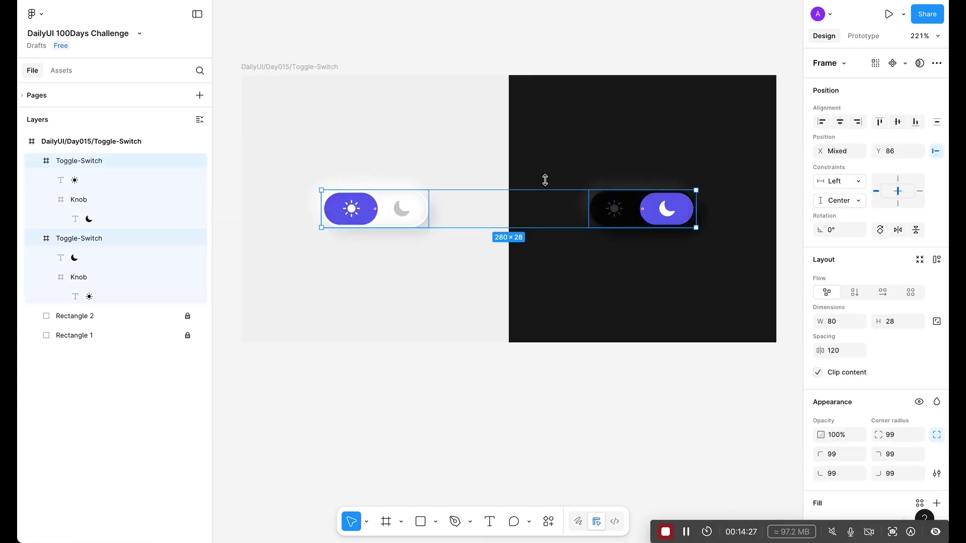
{"action": "left_click", "coordinate": [906, 65]}
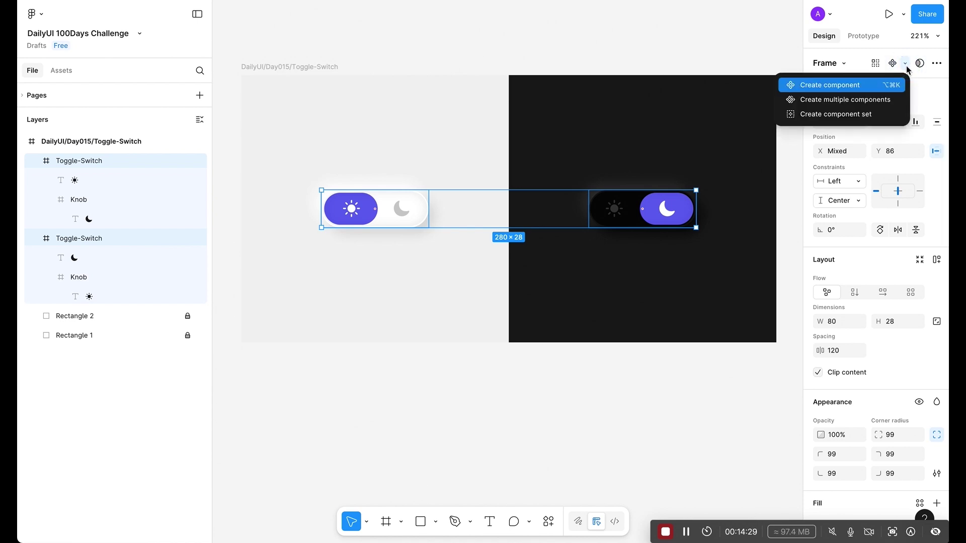
{"action": "left_click", "coordinate": [861, 116]}
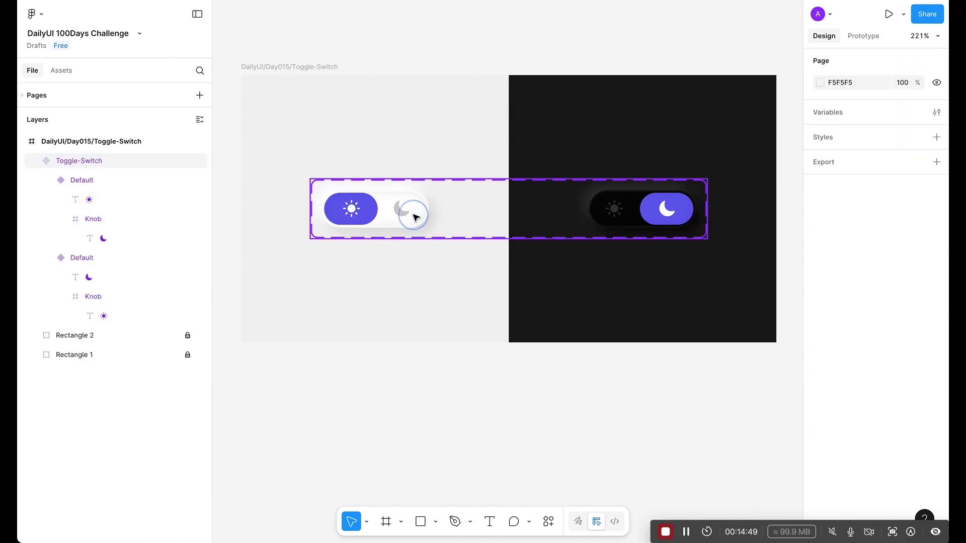
- Rename the component set's variant property from Property 1 to Mode
{"action": "left_click", "coordinate": [415, 217]}
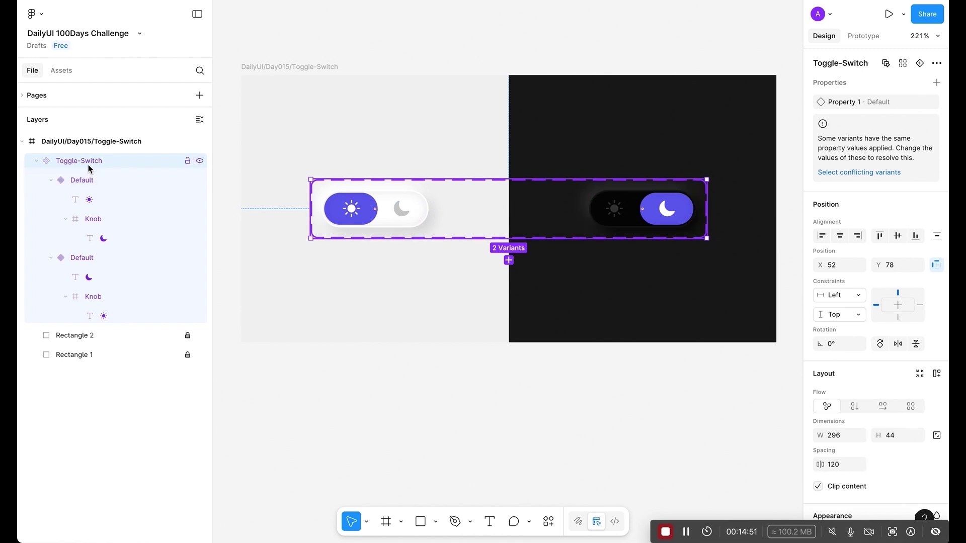
{"action": "mouse_move", "coordinate": [920, 103]}
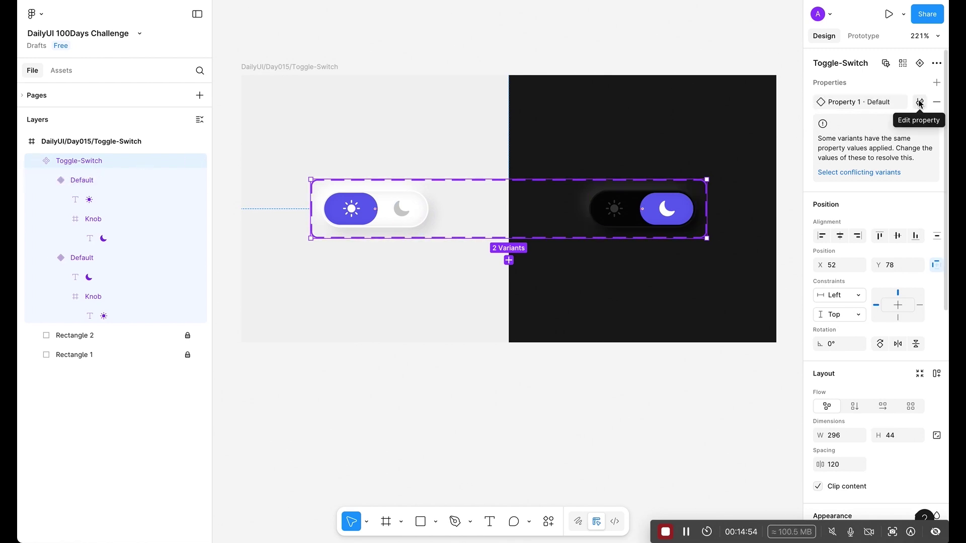
{"action": "left_click", "coordinate": [920, 103]}
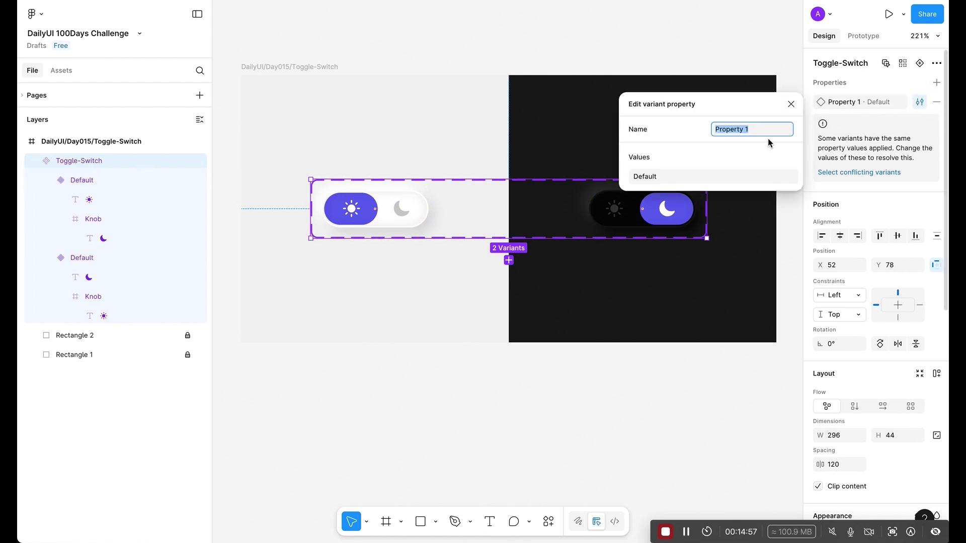
{"action": "type", "text": "Mode"}
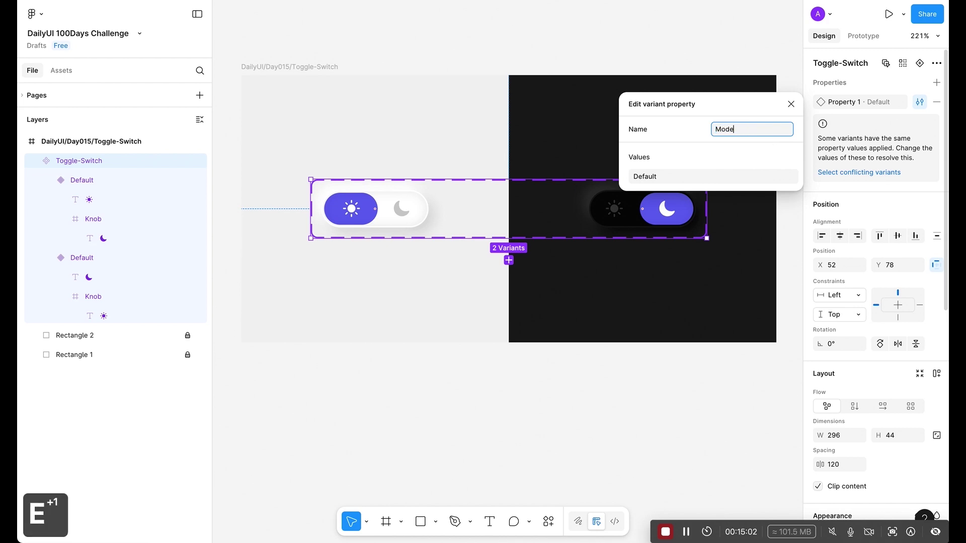
{"action": "key", "text": "Return"}
{"action": "left_click", "coordinate": [791, 104]}
- Set the dark variant's Mode value to True and the light variant's to False
{"action": "left_click", "coordinate": [860, 172]}
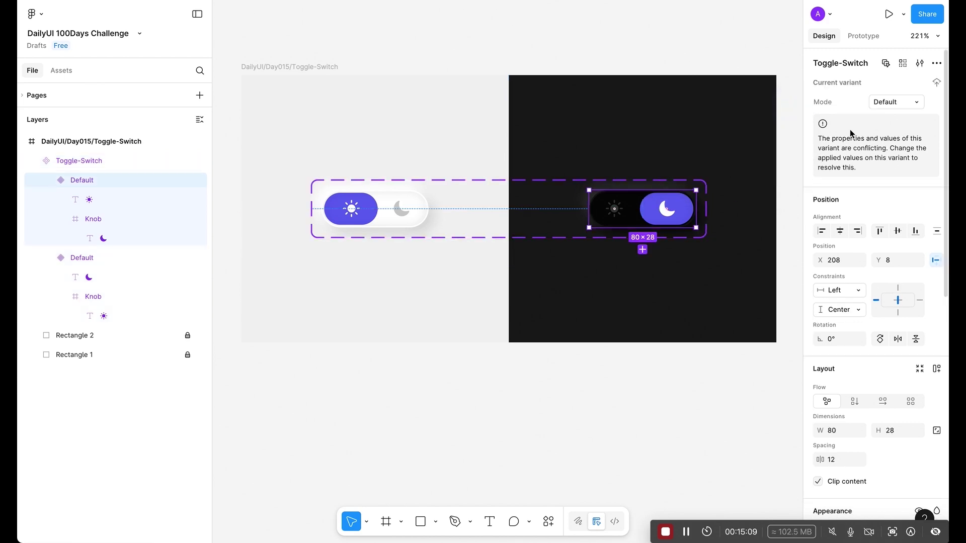
{"action": "left_click", "coordinate": [894, 103]}
{"action": "type", "text": "True"}
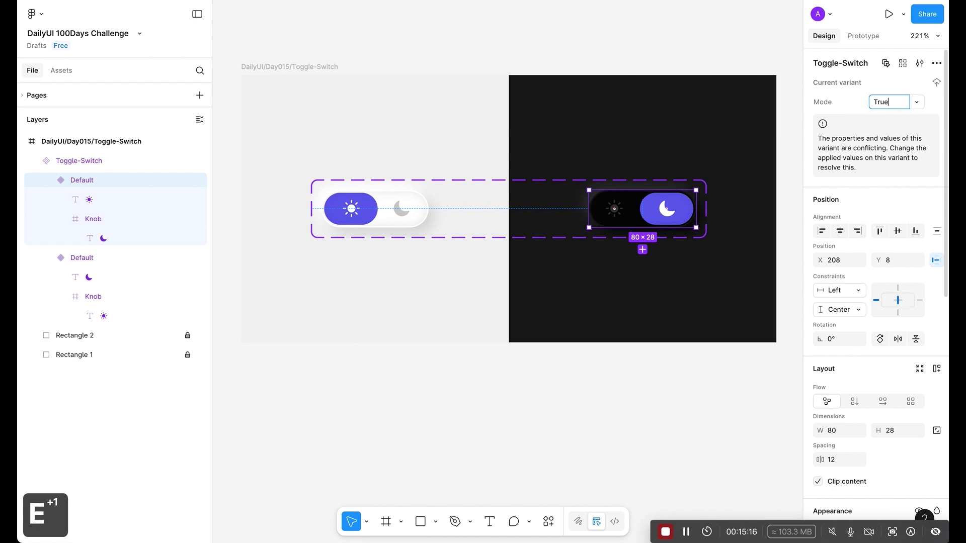
{"action": "key", "text": "Return"}
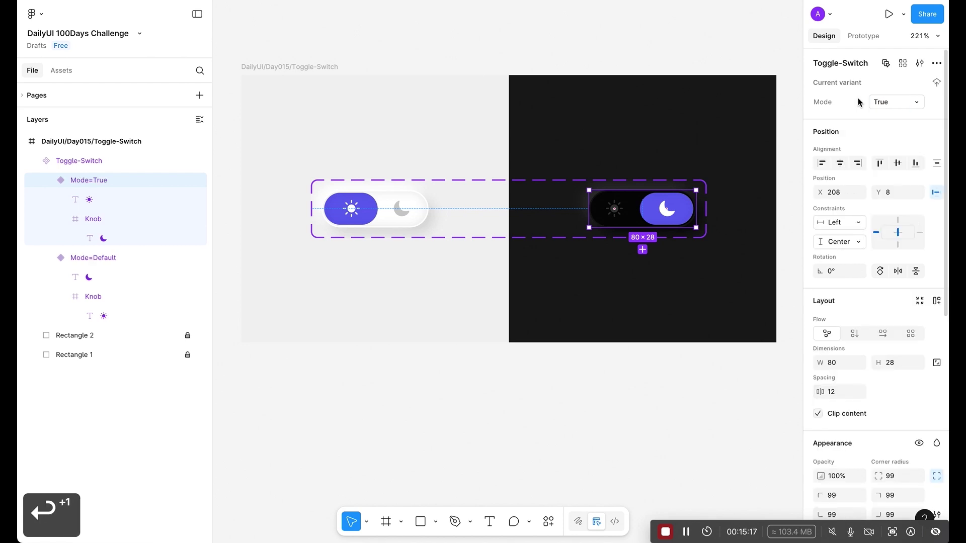
{"action": "left_click", "coordinate": [356, 221]}
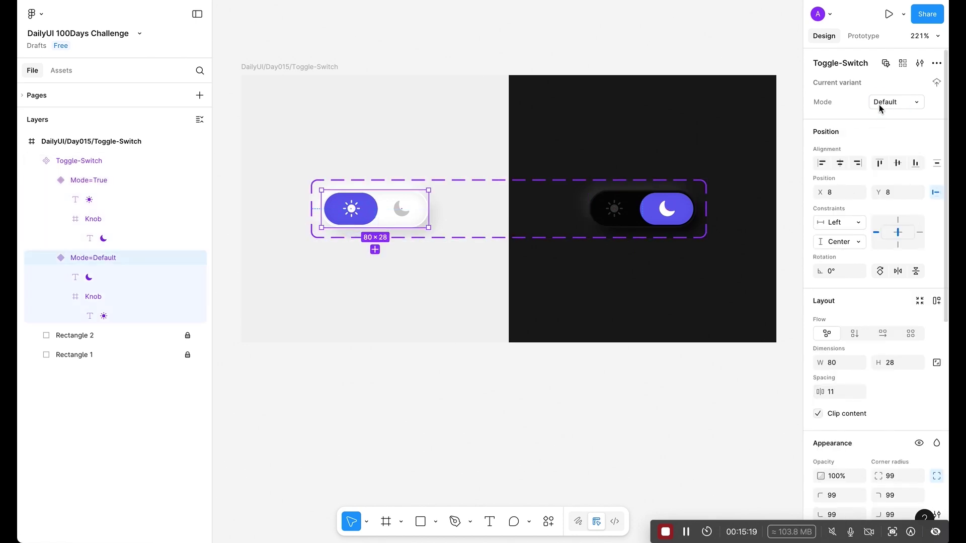
{"action": "type", "text": "False"}
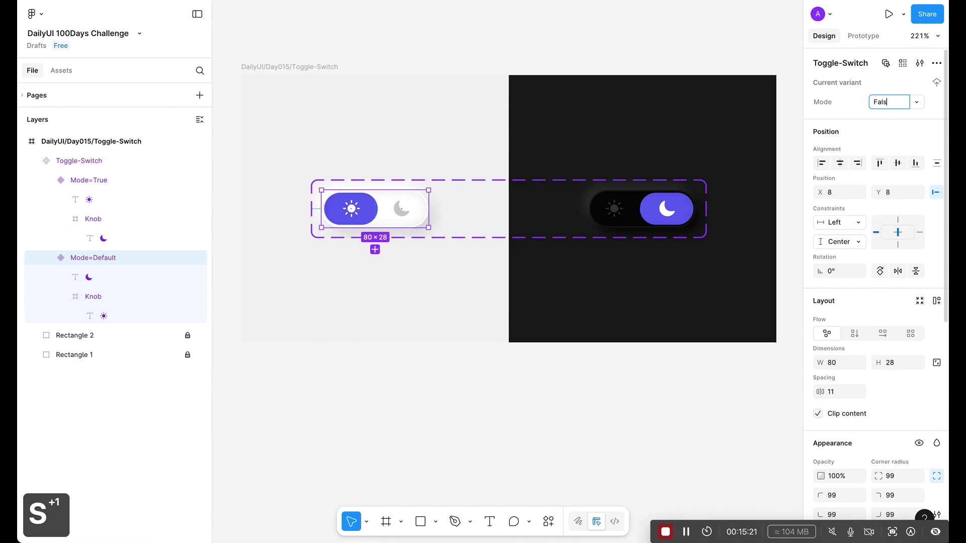
{"action": "key", "text": "Return"}
{"action": "scroll", "coordinate": [483, 222], "scroll_direction": "down", "scroll_amount": 1}
{"action": "left_click", "coordinate": [483, 222]}
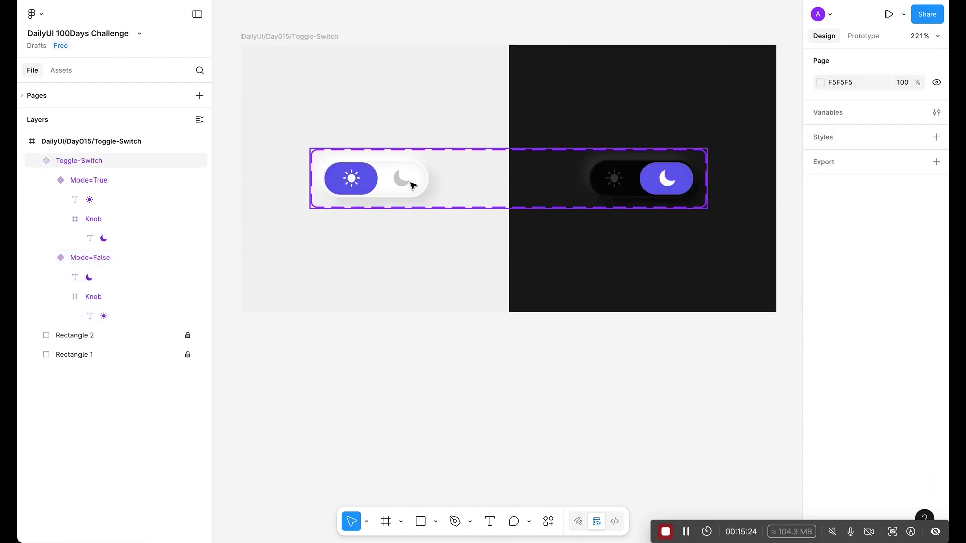
{"action": "left_click", "coordinate": [413, 185]}
{"action": "left_click", "coordinate": [413, 186]}
- Place a toggle instance below the component set and test switching its Mode
{"action": "left_click_drag", "start_coordinate": [412, 185], "coordinate": [505, 379]}
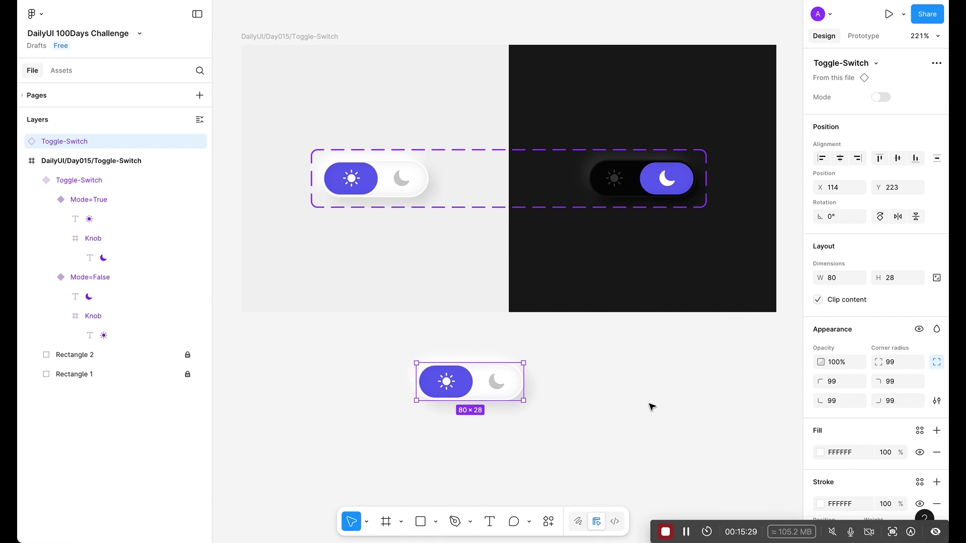
{"action": "left_click", "coordinate": [883, 97]}
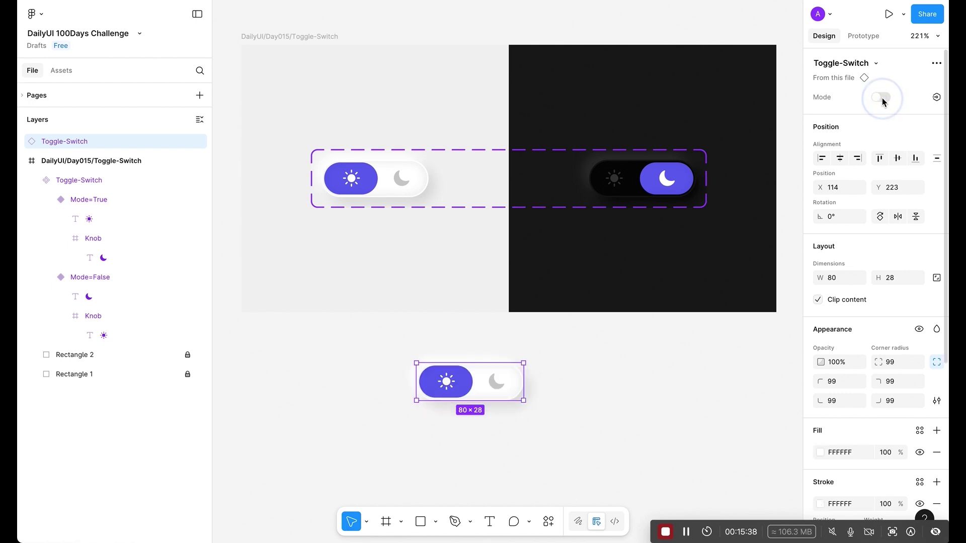
{"action": "left_click", "coordinate": [883, 98]}
{"action": "left_click", "coordinate": [883, 98]}
{"action": "left_click", "coordinate": [883, 98]}
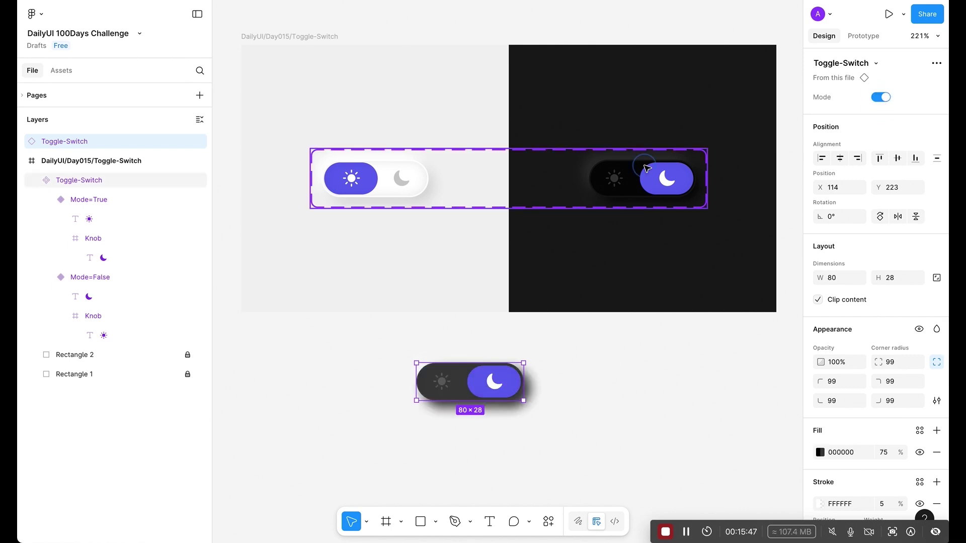
- Rename the set's variant property from Mode to Dark Mode
{"action": "left_click", "coordinate": [640, 187]}
{"action": "left_click", "coordinate": [920, 102]}
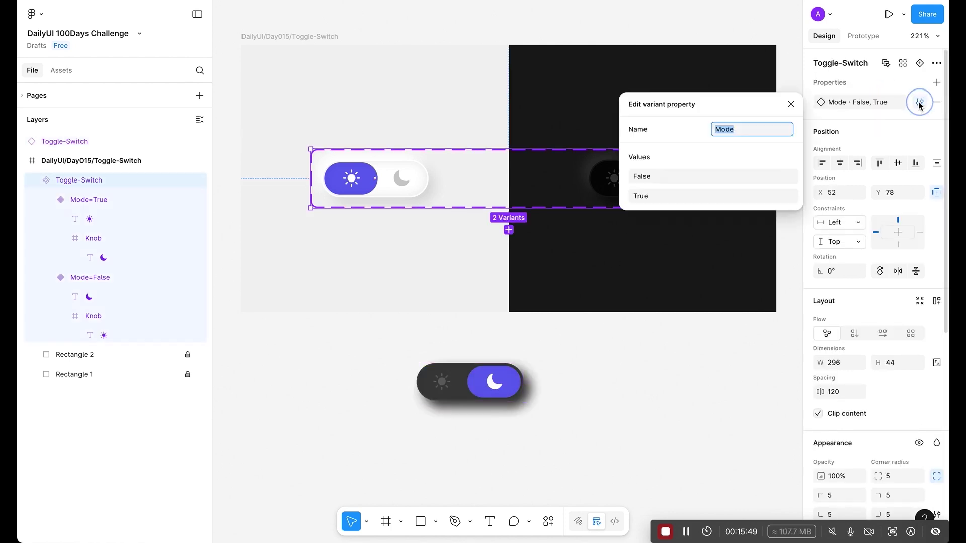
{"action": "type", "text": "Dark"}
{"action": "key", "text": "Return"}
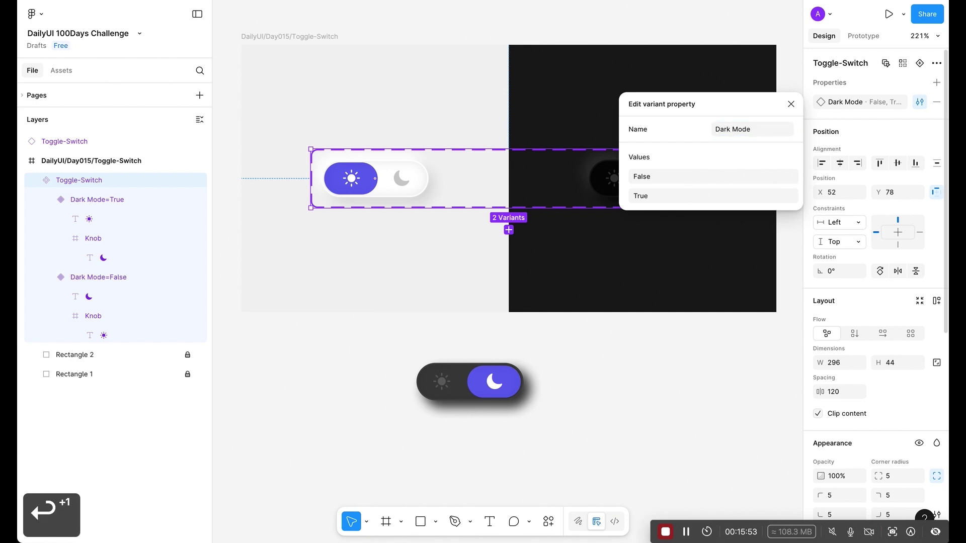
{"action": "left_click", "coordinate": [791, 103]}
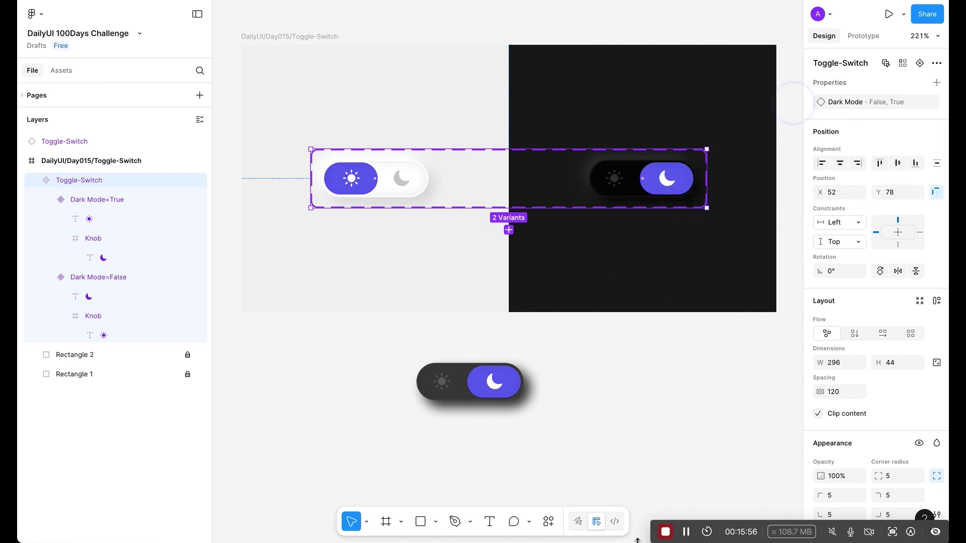
- Switch the instance's Dark Mode off and back on, leaving it dark
{"action": "left_click", "coordinate": [602, 454]}
{"action": "left_click", "coordinate": [428, 366]}
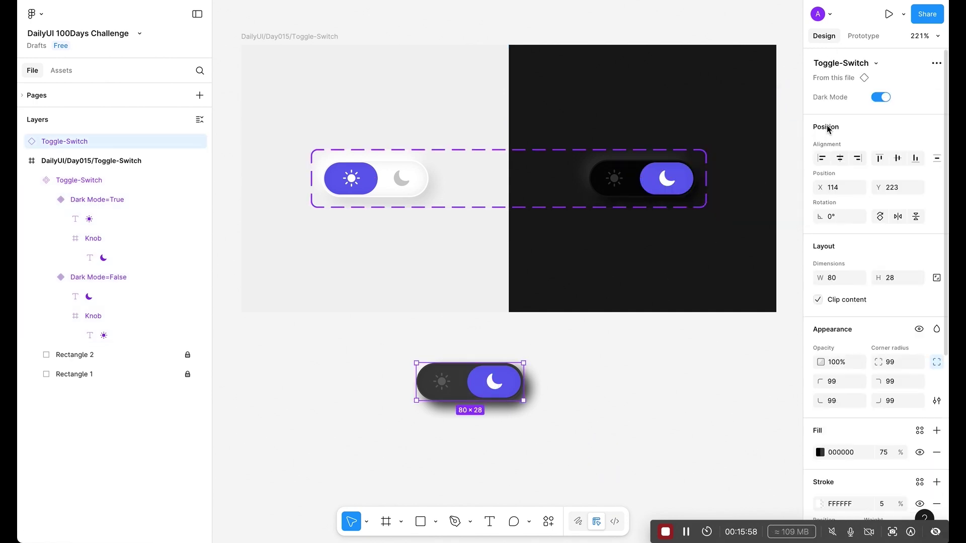
{"action": "left_click", "coordinate": [877, 98]}
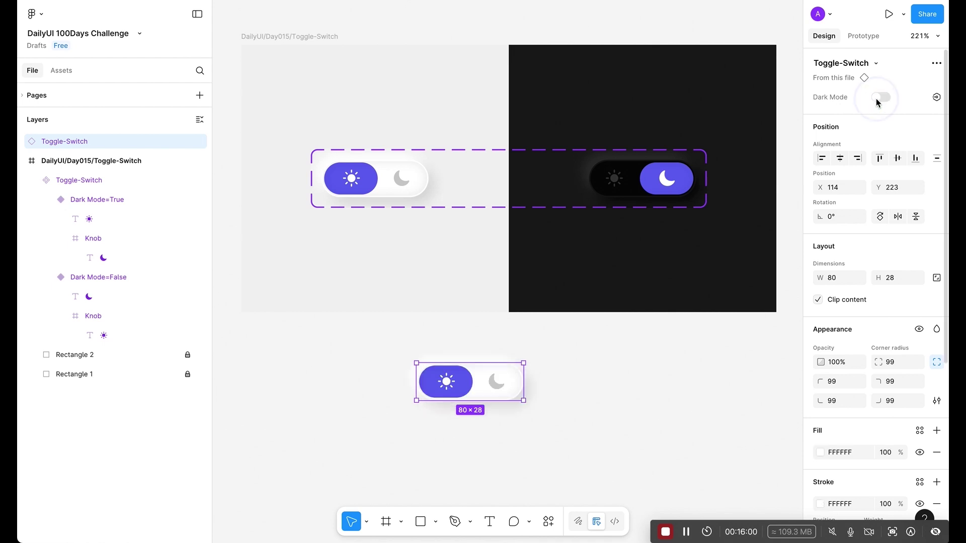
{"action": "left_click", "coordinate": [876, 98]}
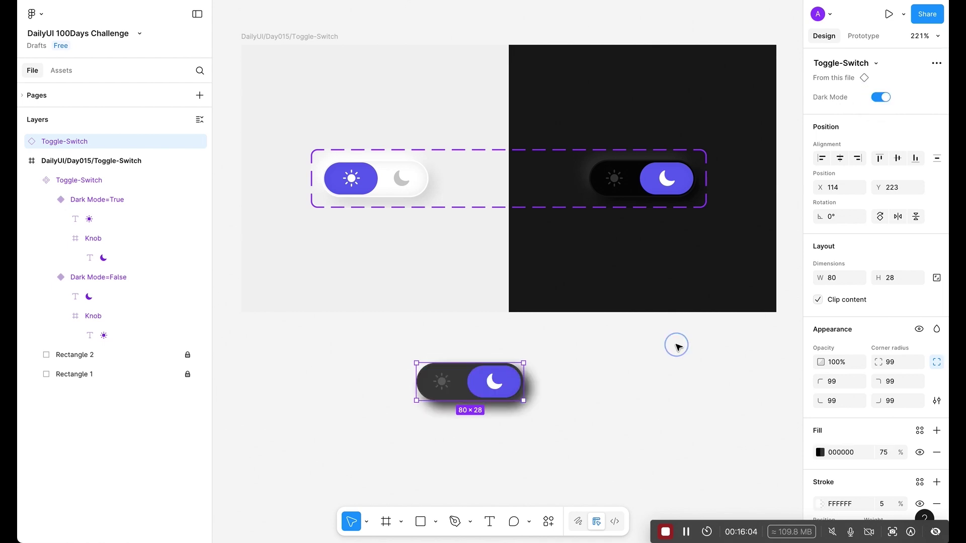
{"action": "left_click", "coordinate": [477, 356]}
{"action": "scroll", "coordinate": [477, 356], "scroll_direction": "down", "scroll_amount": 3, "text": "ctrl"}
{"action": "scroll", "coordinate": [477, 356], "scroll_direction": "down", "scroll_amount": 3, "text": "ctrl"}
{"action": "left_click_drag", "start_coordinate": [621, 361], "coordinate": [512, 312]}
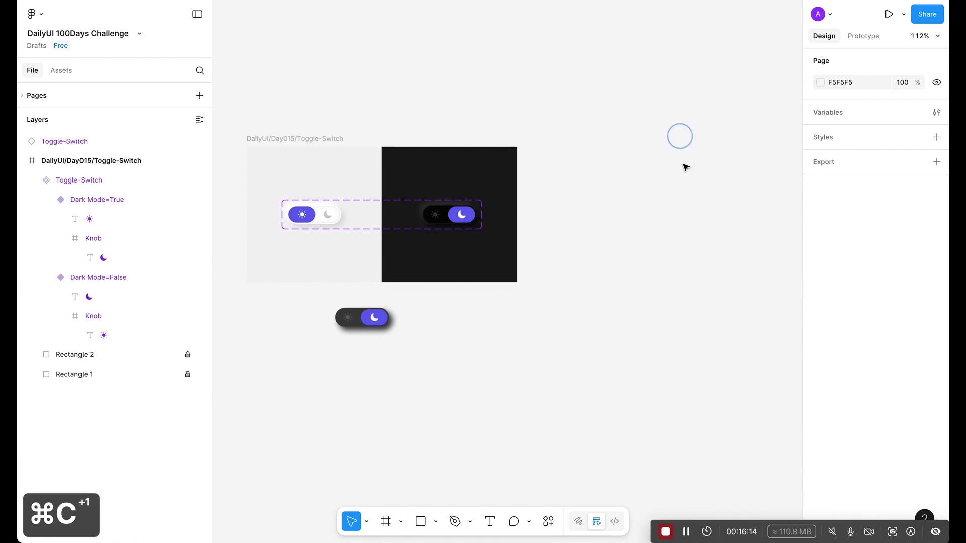
{"action": "scroll", "coordinate": [671, 213], "scroll_direction": "down", "scroll_amount": 5, "text": "ctrl"}
{"action": "scroll", "coordinate": [635, 215], "scroll_direction": "right", "scroll_amount": 3}
{"action": "scroll", "coordinate": [636, 215], "scroll_direction": "down", "scroll_amount": 1}
{"action": "right_click", "coordinate": [559, 126]}
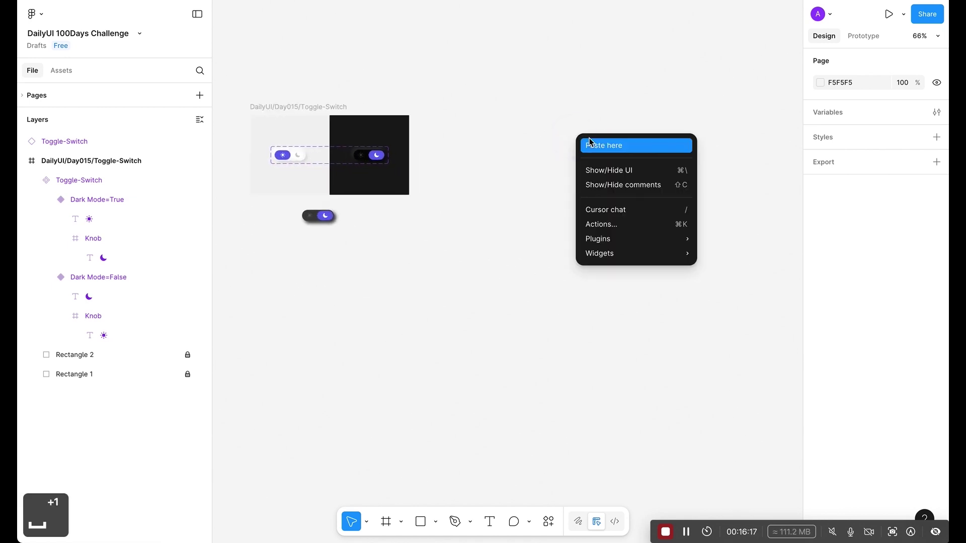
{"action": "left_click", "coordinate": [559, 126]}
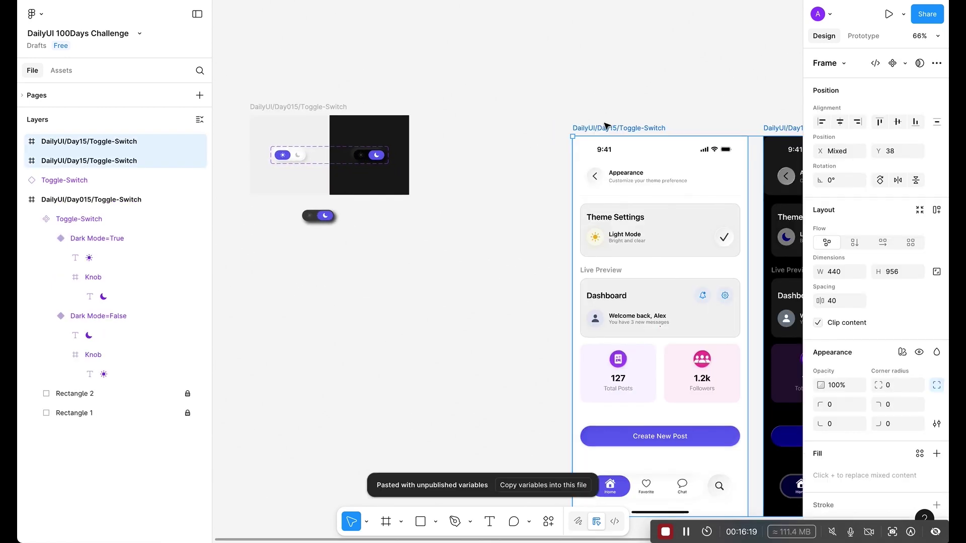
{"action": "left_click_drag", "start_coordinate": [604, 125], "coordinate": [449, 108]}
{"action": "left_click", "coordinate": [497, 58]}
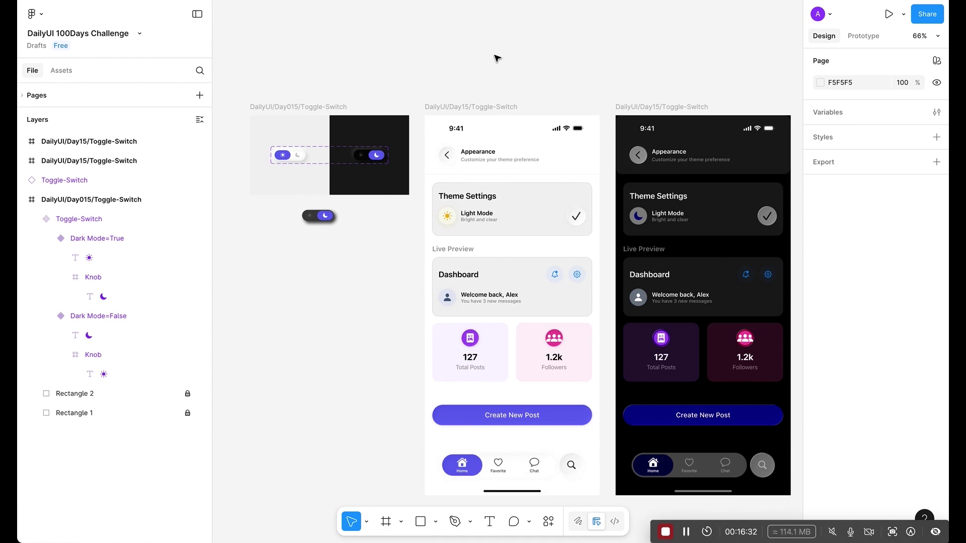
{"action": "scroll", "coordinate": [497, 59], "scroll_direction": "down", "scroll_amount": 1}
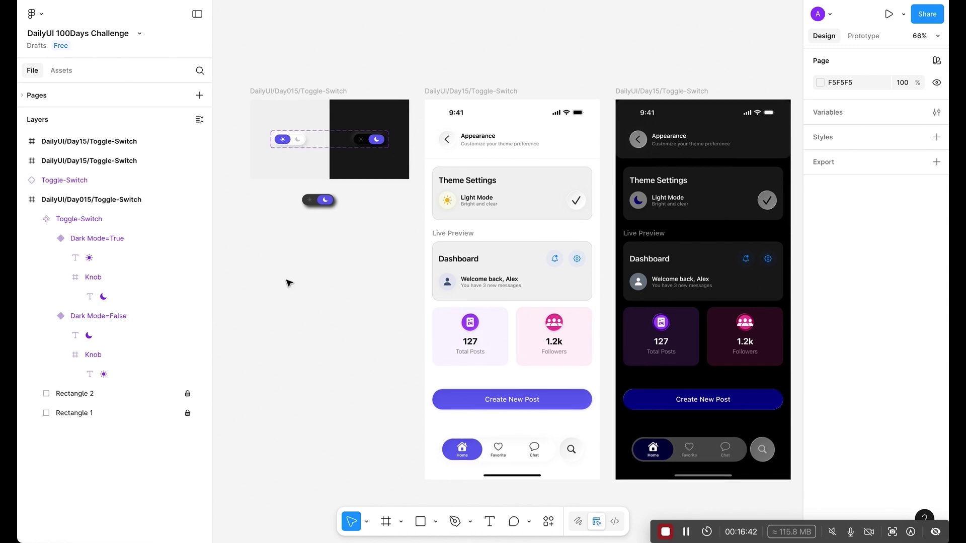
- Turn Dark Mode off on the loose toggle instance and cut it
{"action": "left_click", "coordinate": [321, 202]}
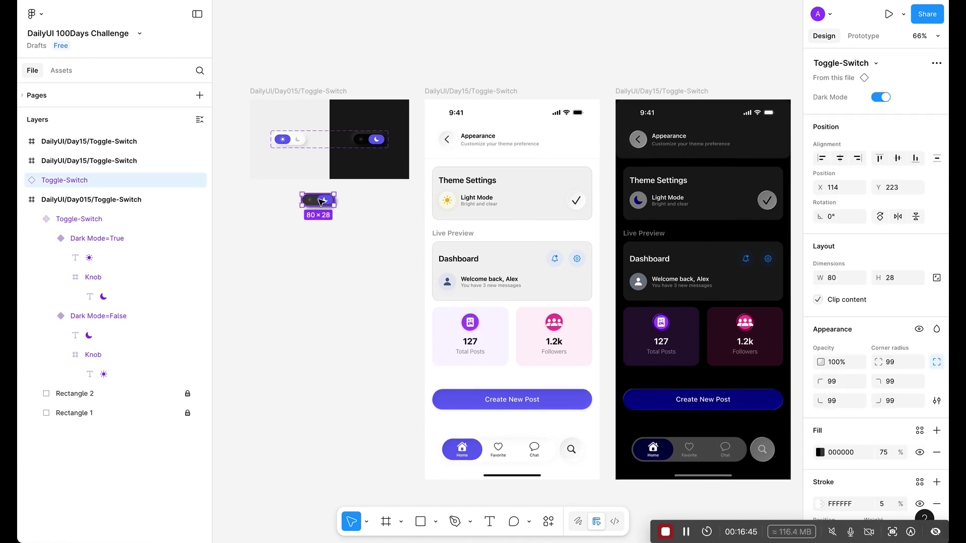
{"action": "left_click", "coordinate": [881, 97]}
{"action": "left_click", "coordinate": [389, 272]}
{"action": "left_click", "coordinate": [320, 201]}
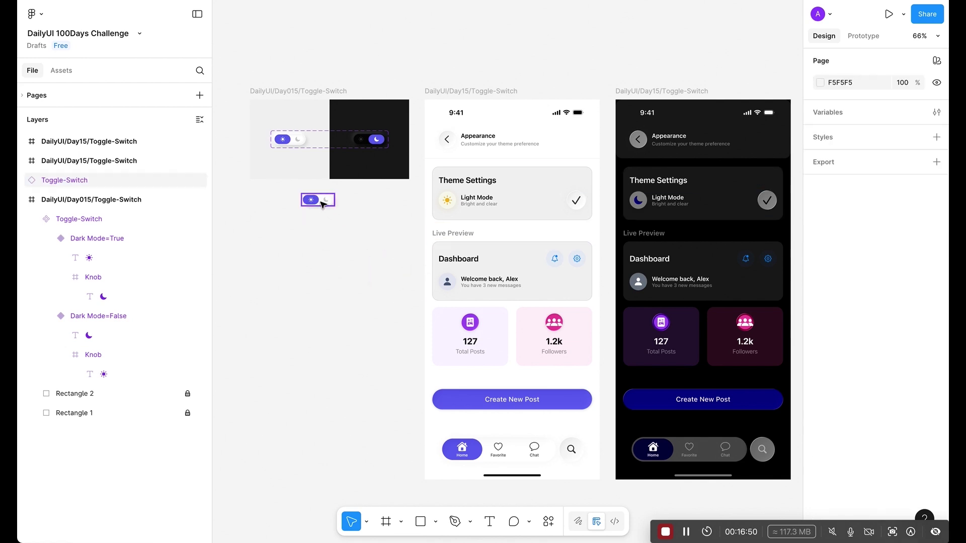
{"action": "key", "text": "super+x"}
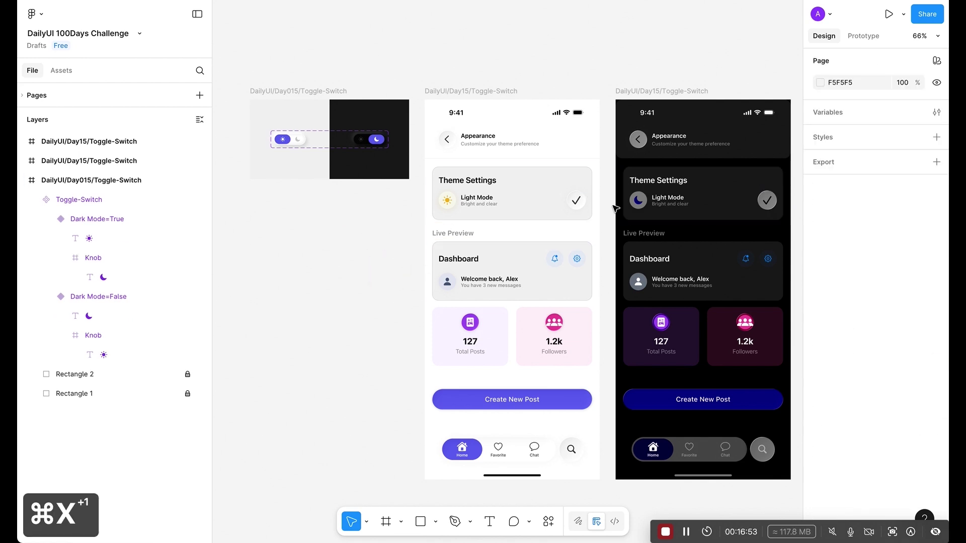
- Replace the light screen's Theme Settings checkmark button with the cut toggle
{"action": "double_click", "coordinate": [577, 203]}
{"action": "left_click", "coordinate": [577, 203]}
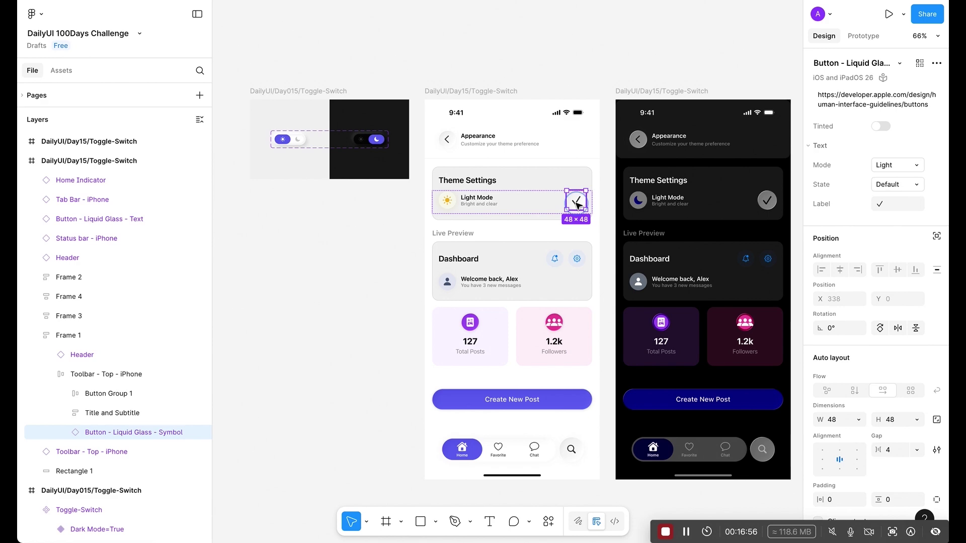
{"action": "right_click", "coordinate": [577, 203]}
{"action": "left_click", "coordinate": [649, 133]}
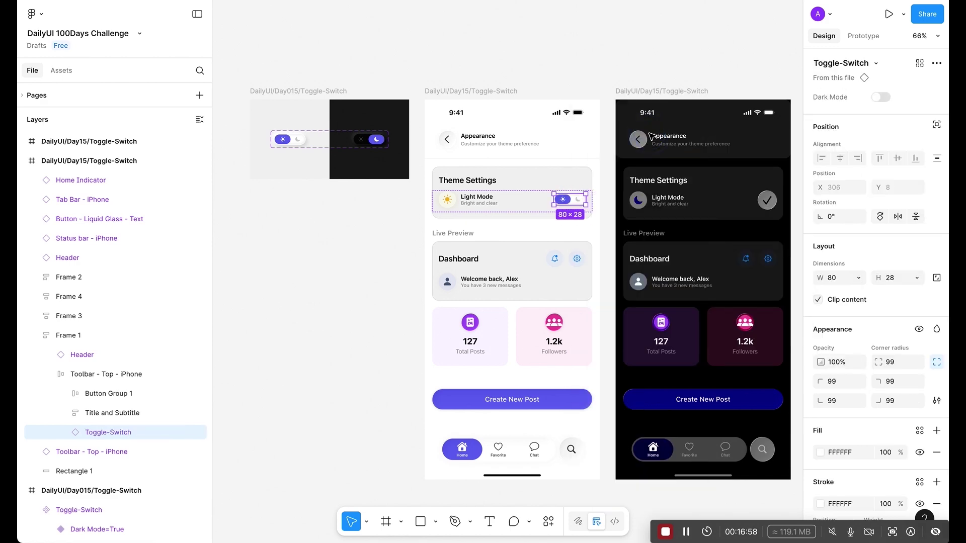
- Replace the dark screen's checkmark with a copy of the toggle and turn Dark Mode on
{"action": "key", "text": "super+c"}
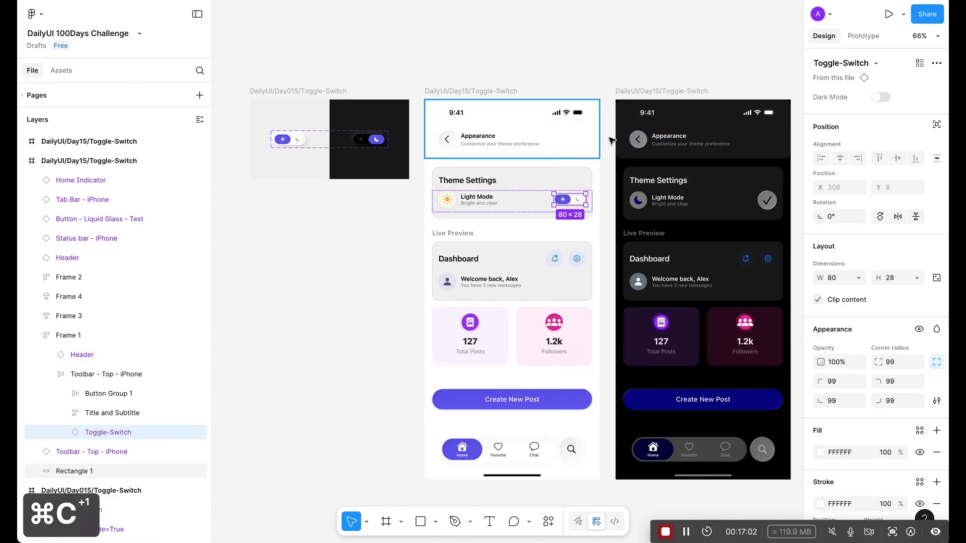
{"action": "left_click", "coordinate": [623, 78]}
{"action": "left_click", "coordinate": [767, 203]}
{"action": "double_click", "coordinate": [767, 203]}
{"action": "right_click", "coordinate": [767, 203]}
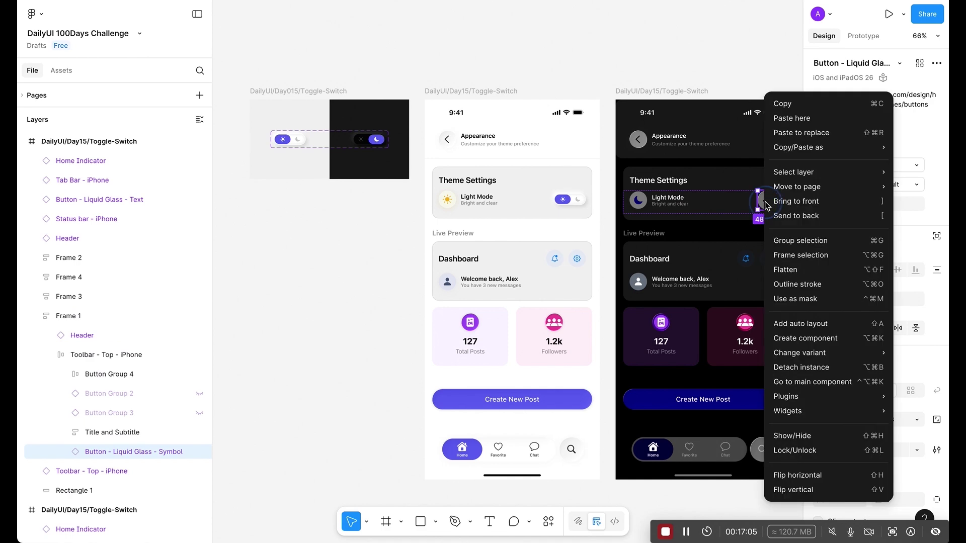
{"action": "key", "text": "Escape"}
{"action": "key", "text": "super+shift+r"}
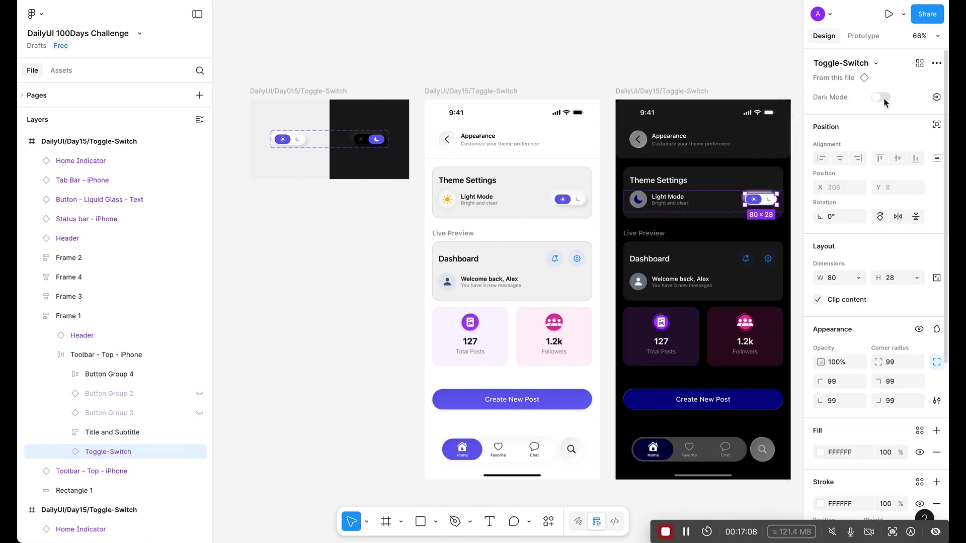
{"action": "left_click", "coordinate": [885, 96]}
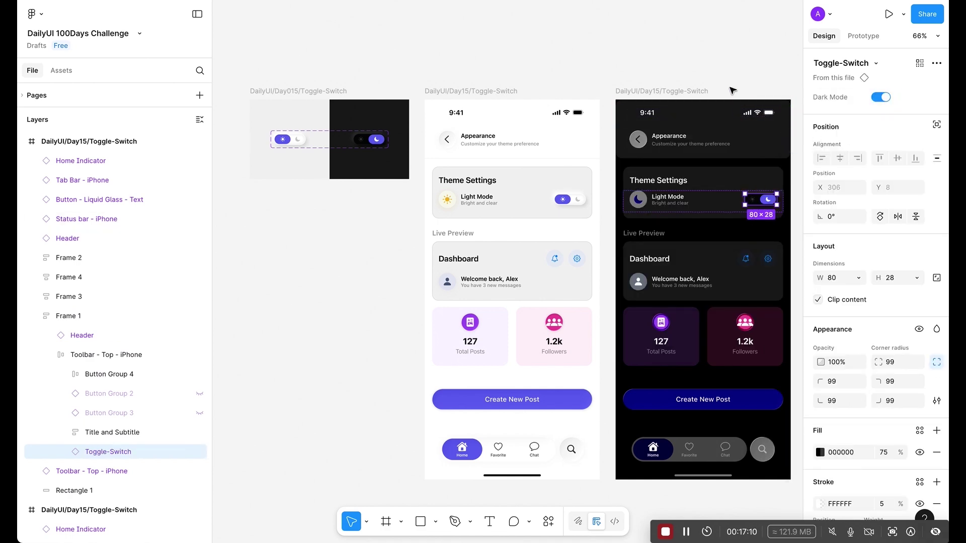
{"action": "left_click", "coordinate": [744, 74]}
{"action": "scroll", "coordinate": [654, 71], "scroll_direction": "right", "scroll_amount": 3}
{"action": "scroll", "coordinate": [613, 125], "scroll_direction": "up", "scroll_amount": 1}
{"action": "scroll", "coordinate": [614, 125], "scroll_direction": "down", "scroll_amount": 2}
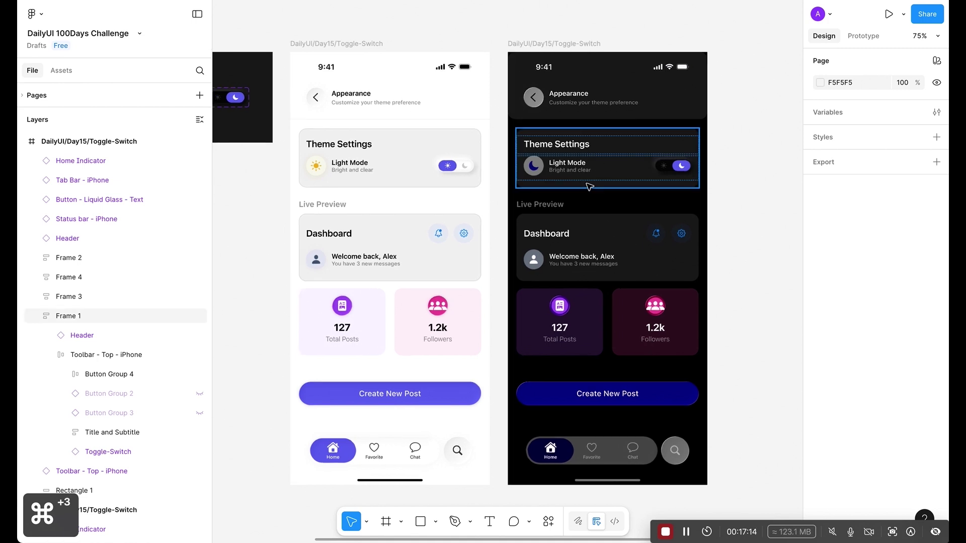
- Link the light screen's toggle to the dark screen with Smart animate, Ease in and out, 300ms
{"action": "left_click", "coordinate": [863, 35]}
{"action": "left_click", "coordinate": [465, 169]}
{"action": "double_click", "coordinate": [465, 169]}
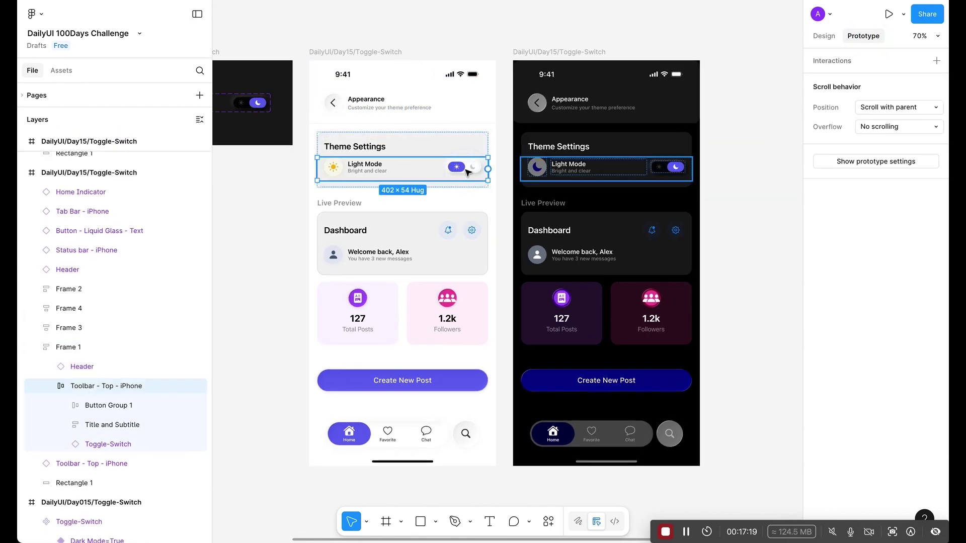
{"action": "double_click", "coordinate": [466, 171]}
{"action": "left_click_drag", "start_coordinate": [481, 167], "coordinate": [594, 183]}
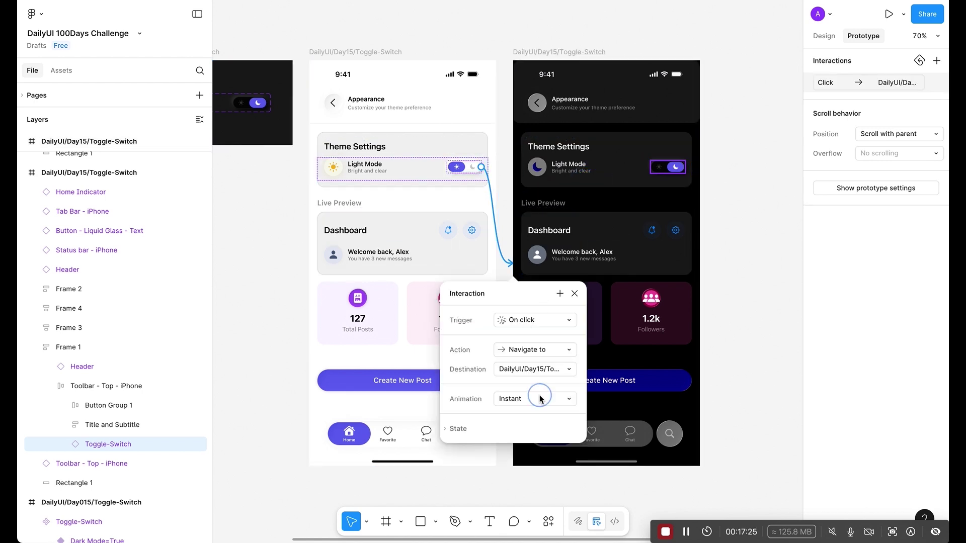
{"action": "left_click", "coordinate": [539, 398]}
{"action": "left_click", "coordinate": [545, 428]}
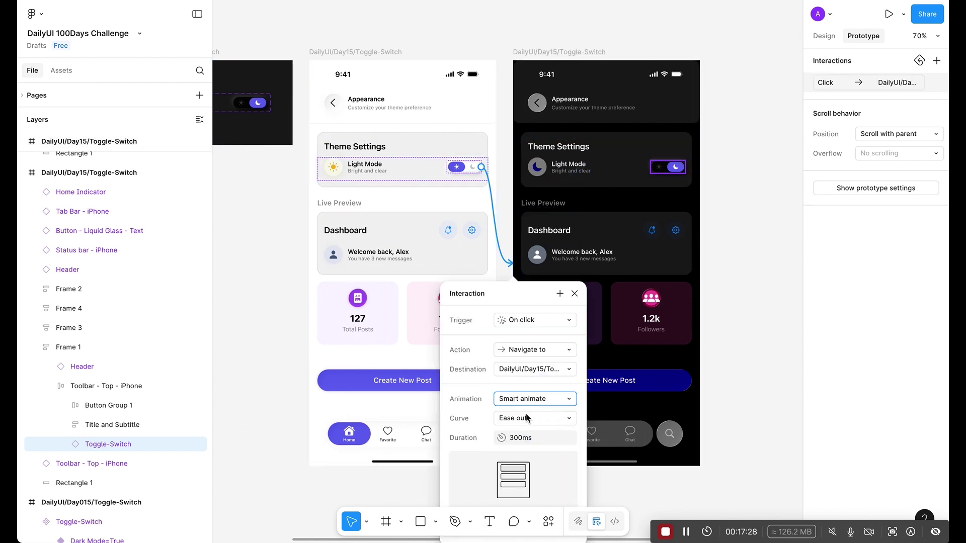
{"action": "left_click", "coordinate": [536, 422]}
{"action": "left_click", "coordinate": [534, 433]}
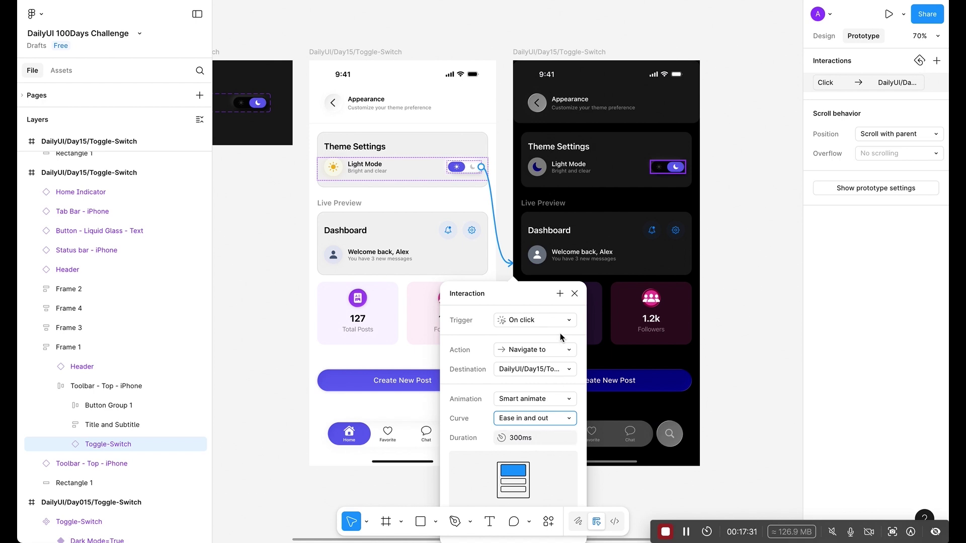
{"action": "left_click", "coordinate": [574, 293]}
- Link the dark screen's toggle back to the light screen with the same transition
{"action": "left_click", "coordinate": [669, 169]}
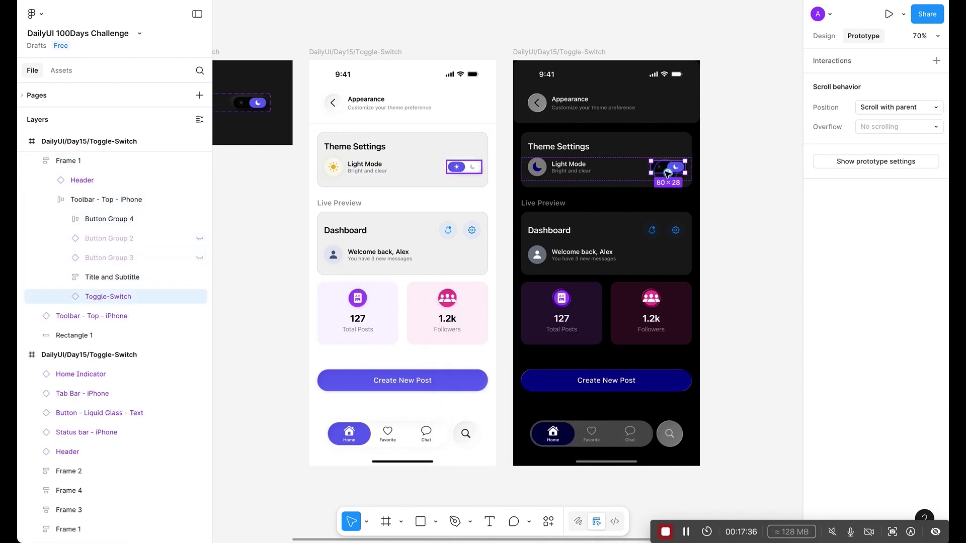
{"action": "left_click_drag", "start_coordinate": [667, 173], "coordinate": [474, 215]}
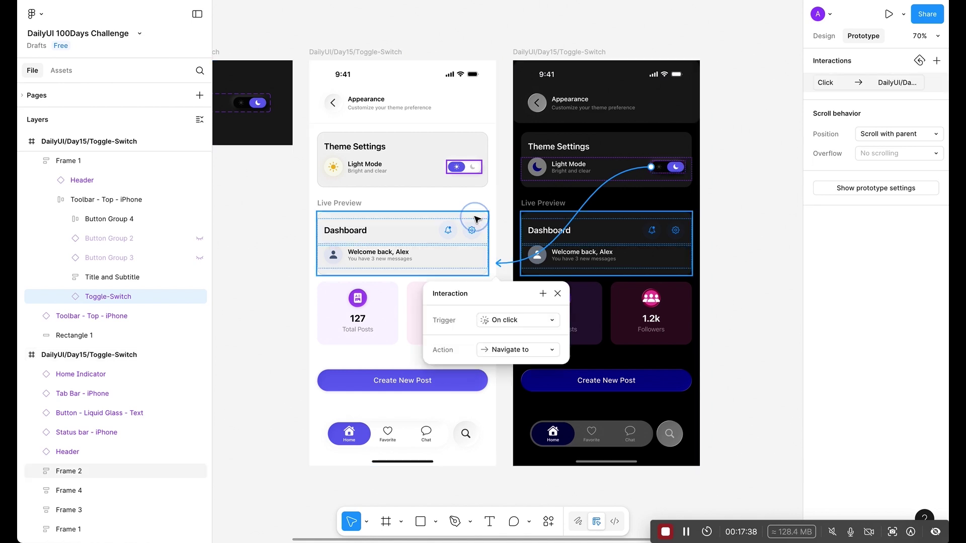
{"action": "scroll", "coordinate": [528, 253], "scroll_direction": "down", "scroll_amount": 2}
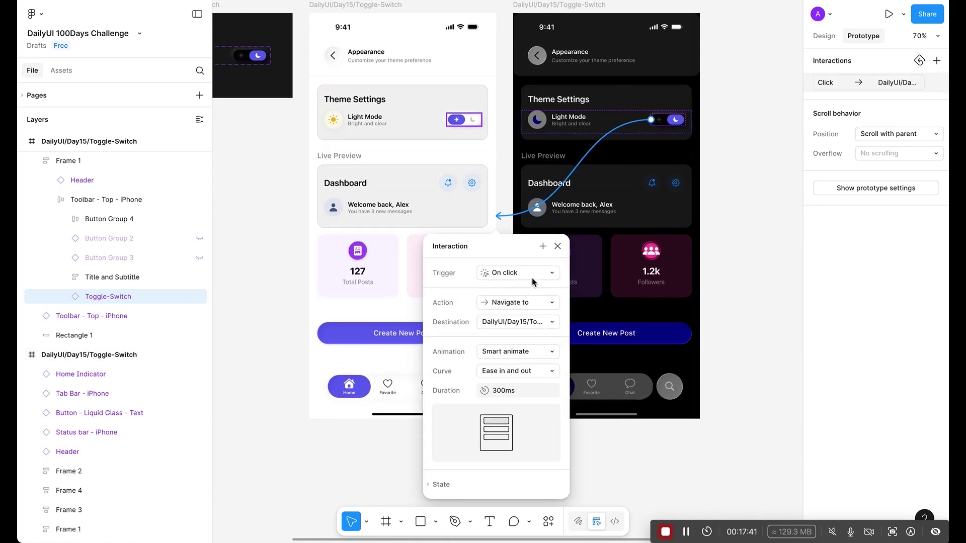
{"action": "left_click", "coordinate": [558, 246]}
{"action": "scroll", "coordinate": [362, 76], "scroll_direction": "up", "scroll_amount": 3}
{"action": "left_click", "coordinate": [362, 74]}
{"action": "scroll", "coordinate": [362, 76], "scroll_direction": "down", "scroll_amount": 1}
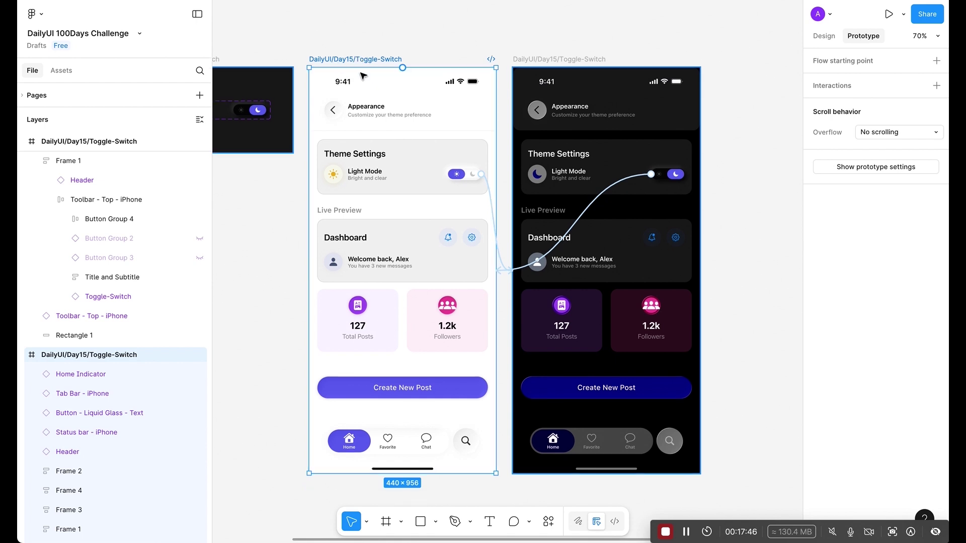
{"action": "key", "text": "shift+space"}
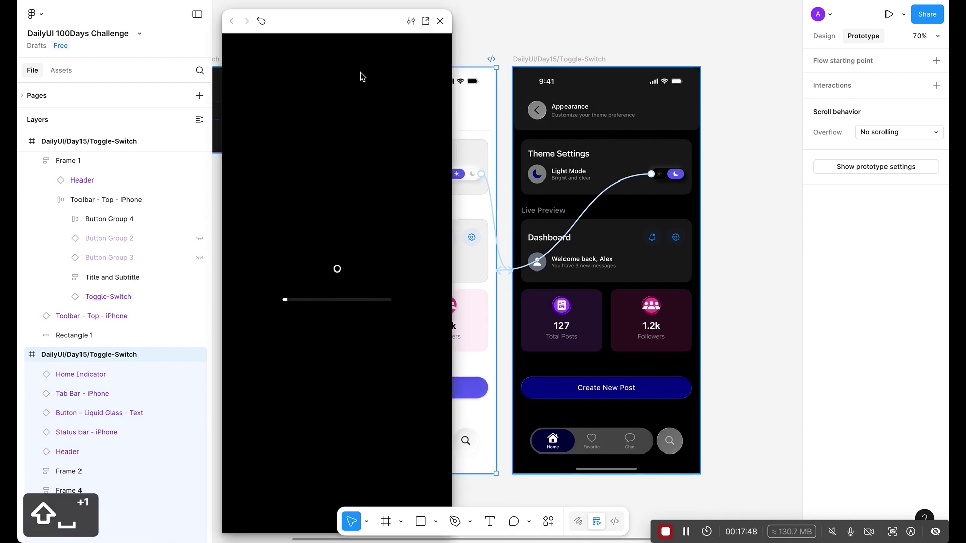
{"action": "left_click_drag", "start_coordinate": [334, 17], "coordinate": [470, 13]}
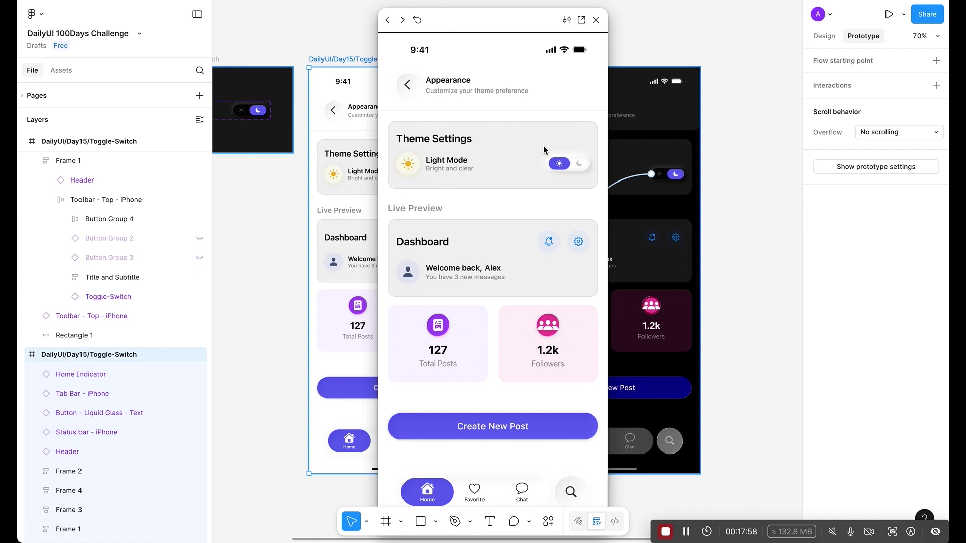
{"action": "left_click", "coordinate": [573, 168]}
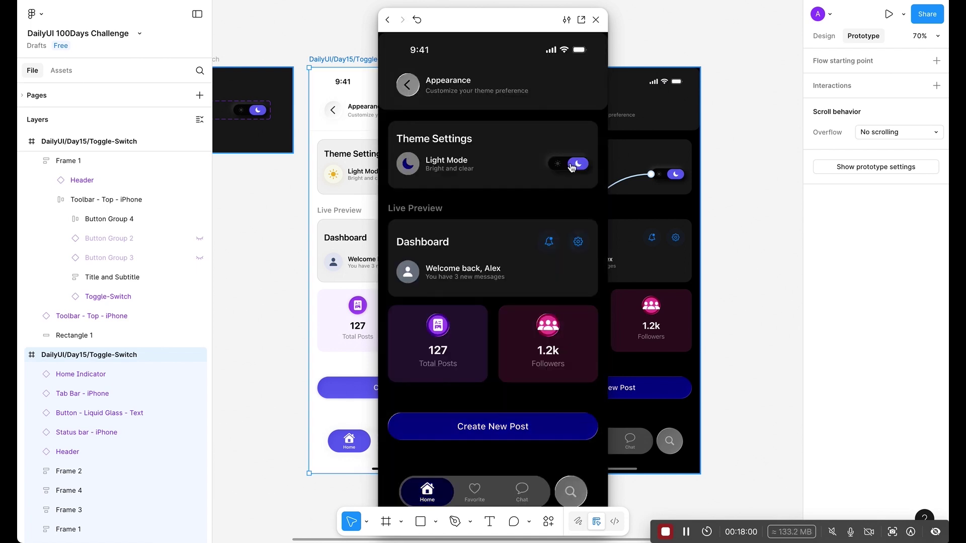
{"action": "left_click", "coordinate": [573, 168]}
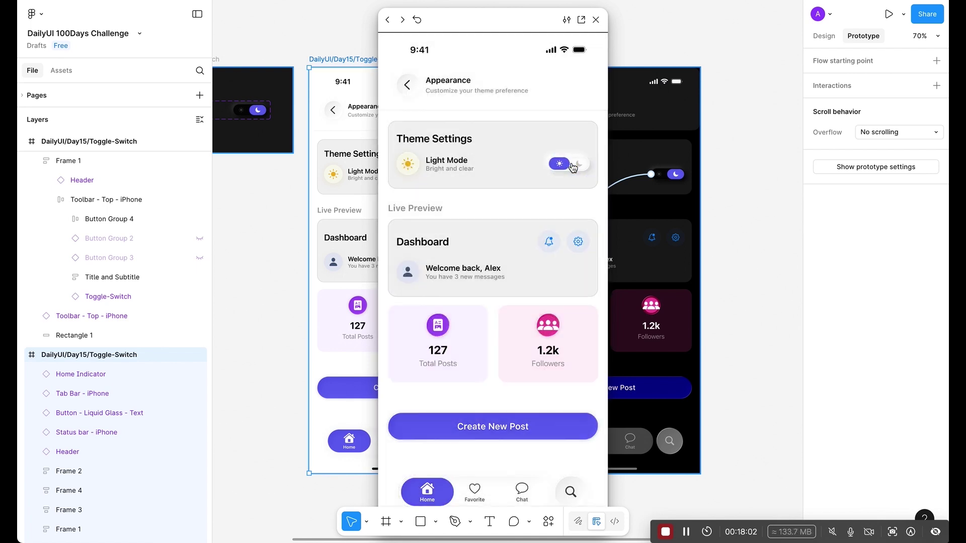
{"action": "left_click", "coordinate": [573, 168]}
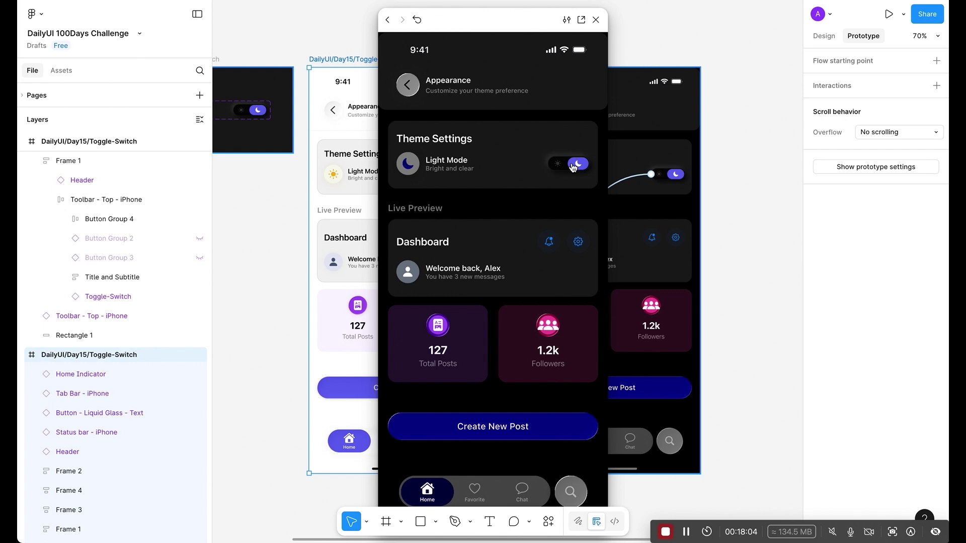
{"action": "left_click", "coordinate": [572, 167]}
{"action": "left_click", "coordinate": [573, 167]}
{"action": "key", "text": "Escape"}
{"action": "left_click", "coordinate": [733, 226]}
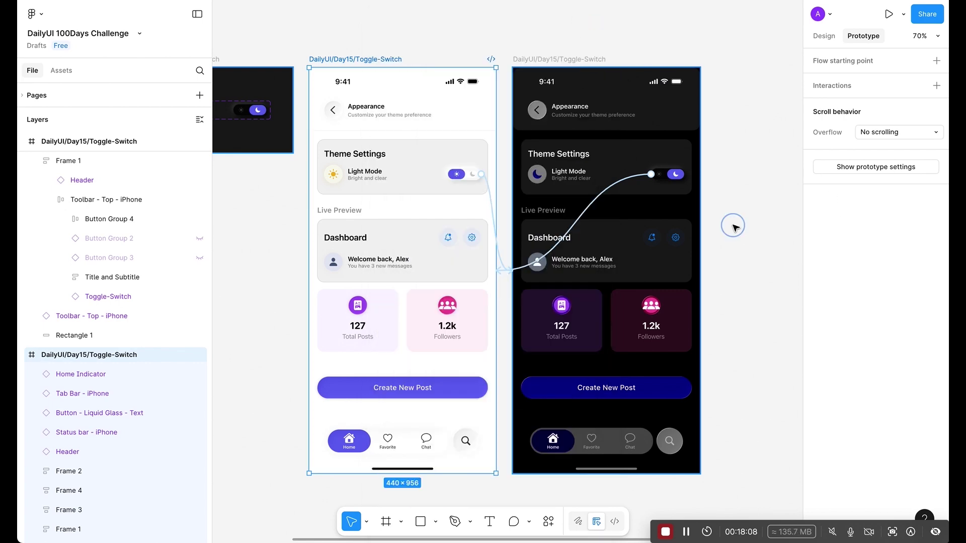
{"action": "key", "text": "shift+2"}
{"action": "key", "text": "shift+2"}
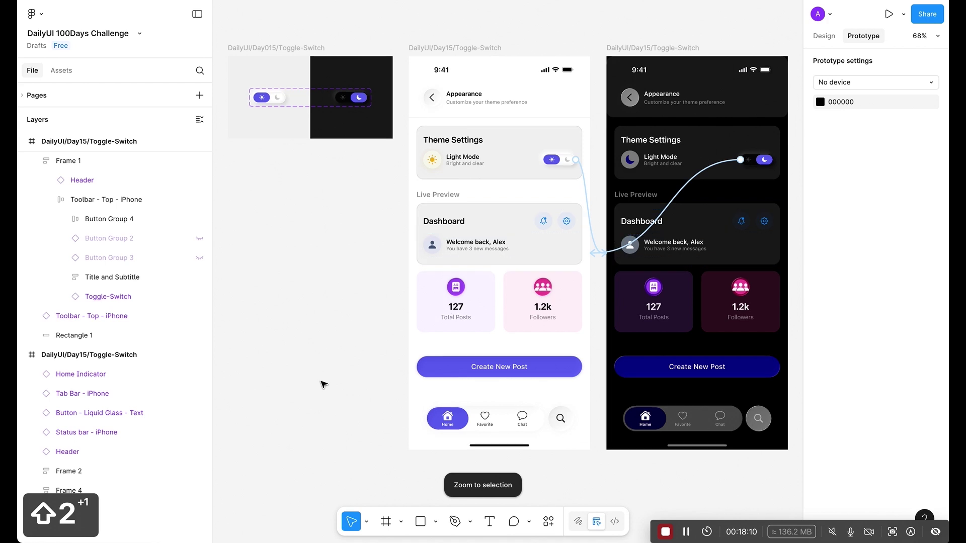
{"action": "left_click", "coordinate": [354, 296]}
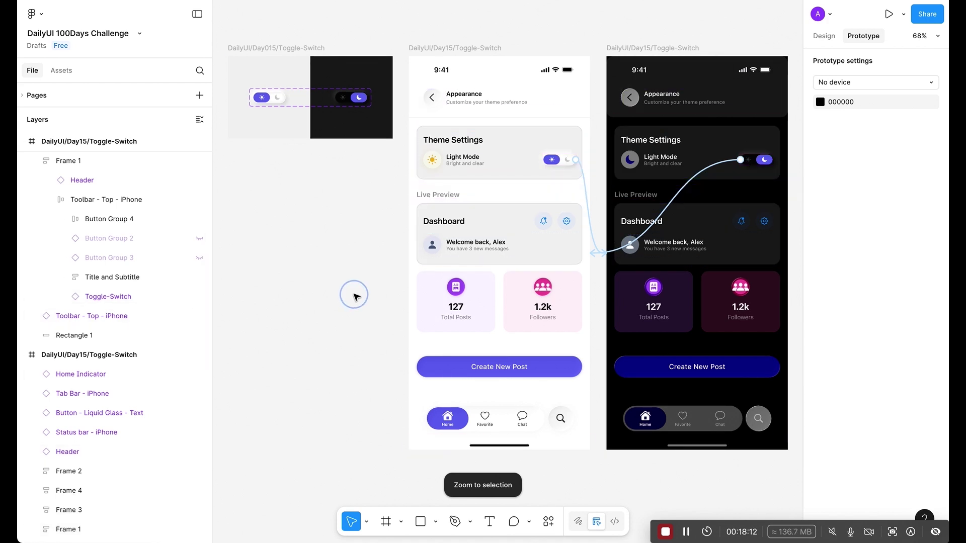